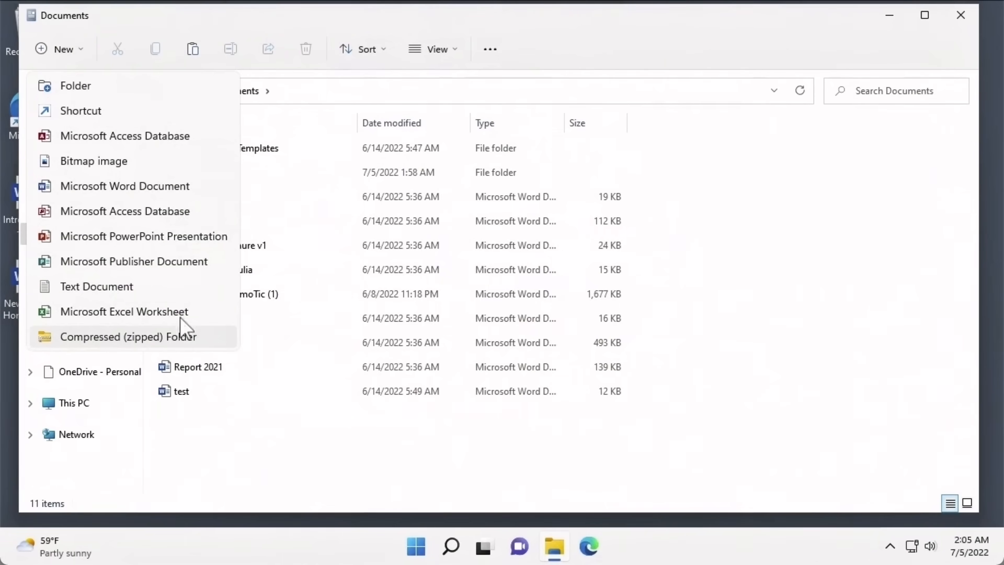
# - Give the Introduction document the category 'Presentation' in the Details pane and save it
pyautogui.click(159, 194)
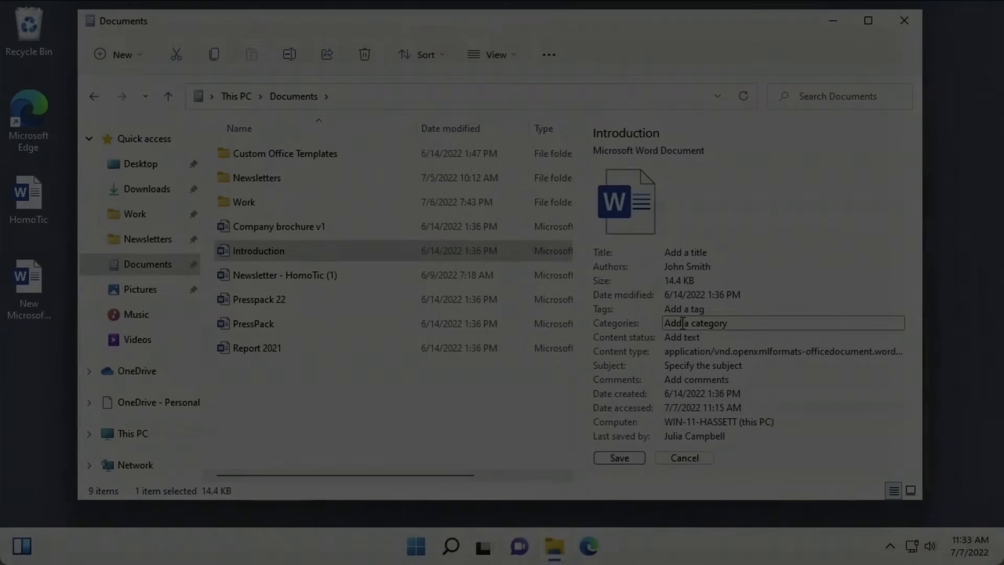
pyautogui.write('Presentation')
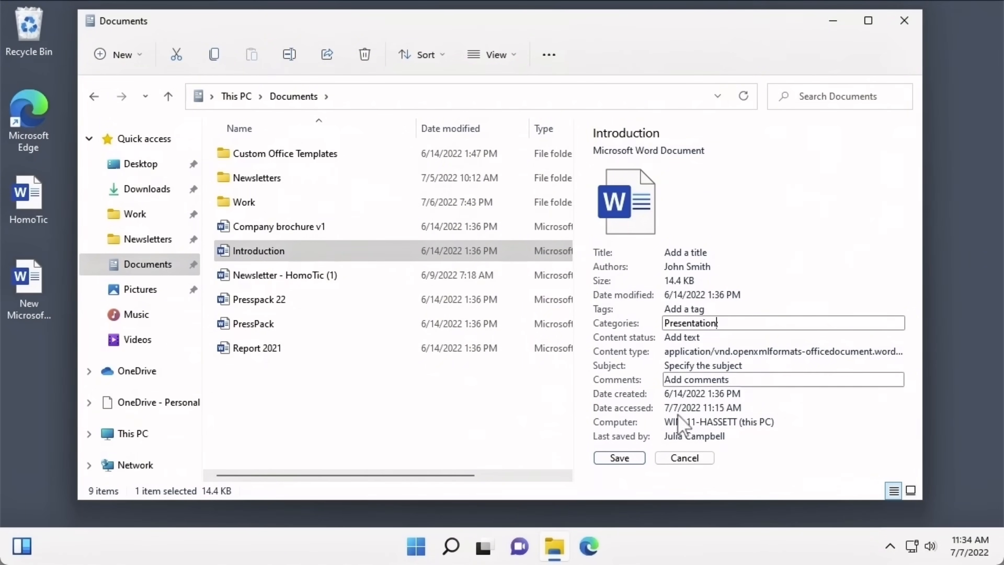
pyautogui.click(619, 458)
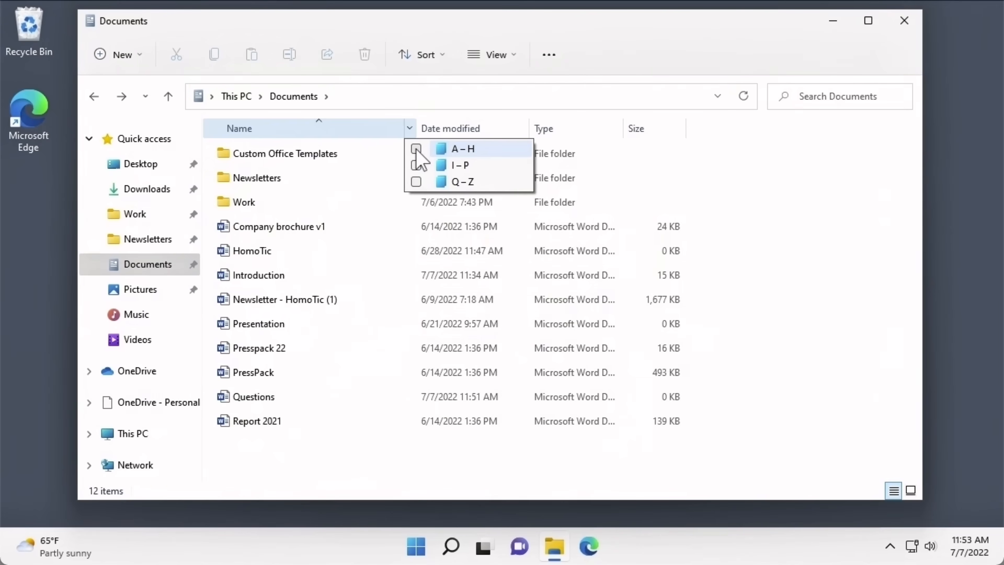
# - Hide Company brochure v1, HomoTic and Introduction from the A–H filtered list
pyautogui.click(416, 149)
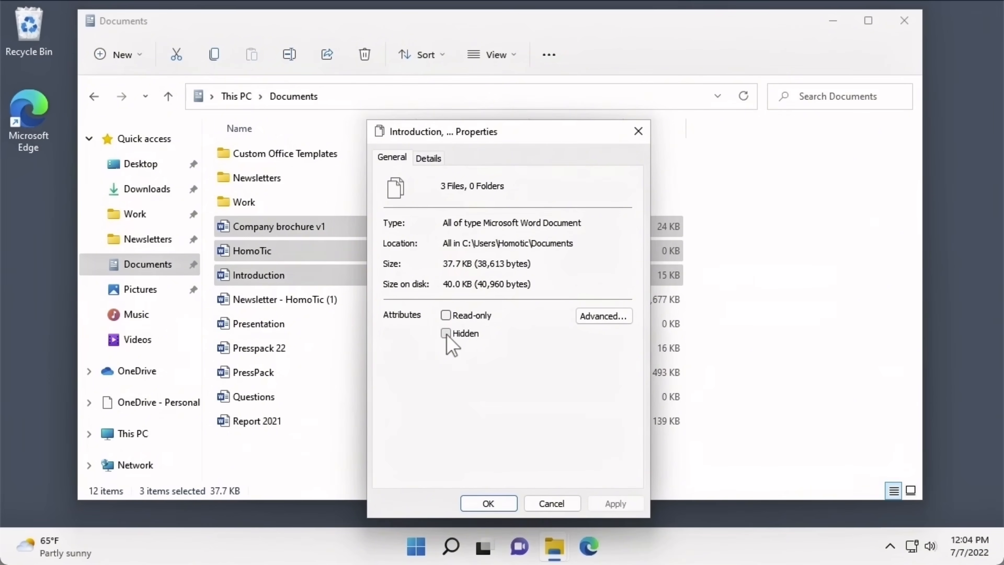
pyautogui.click(445, 333)
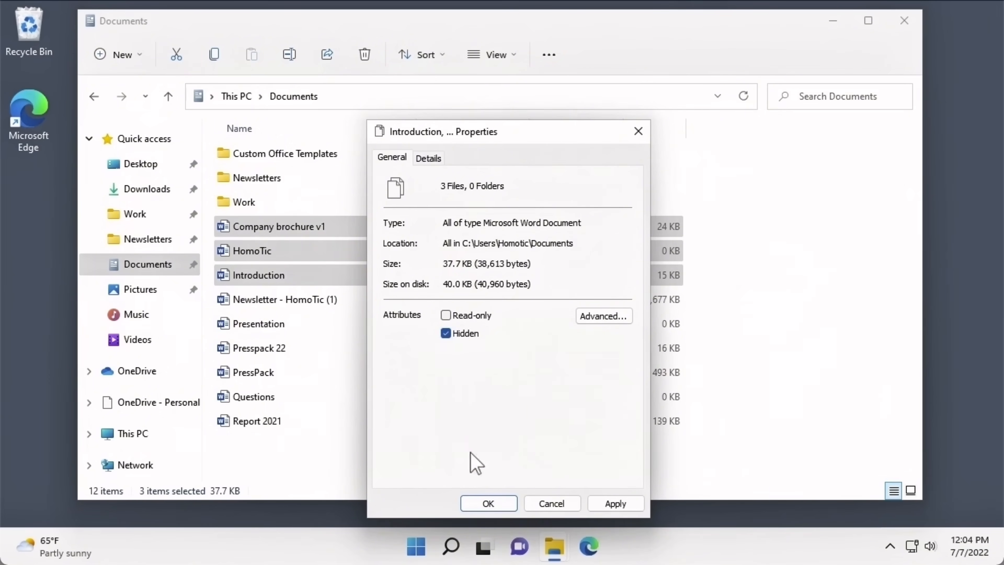
pyautogui.click(472, 501)
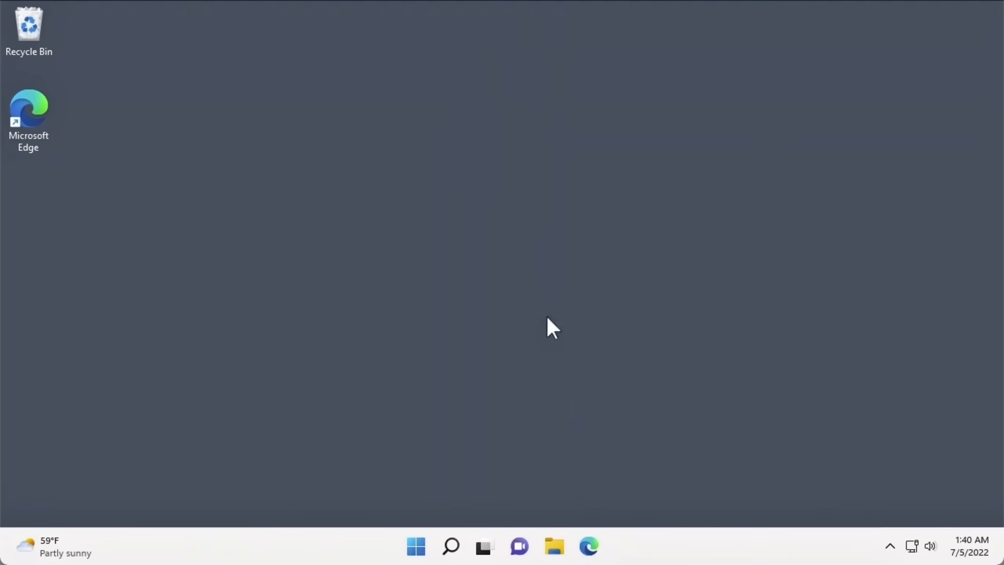
# - Open a new File Explorer window showing the Documents folder
pyautogui.click(562, 548)
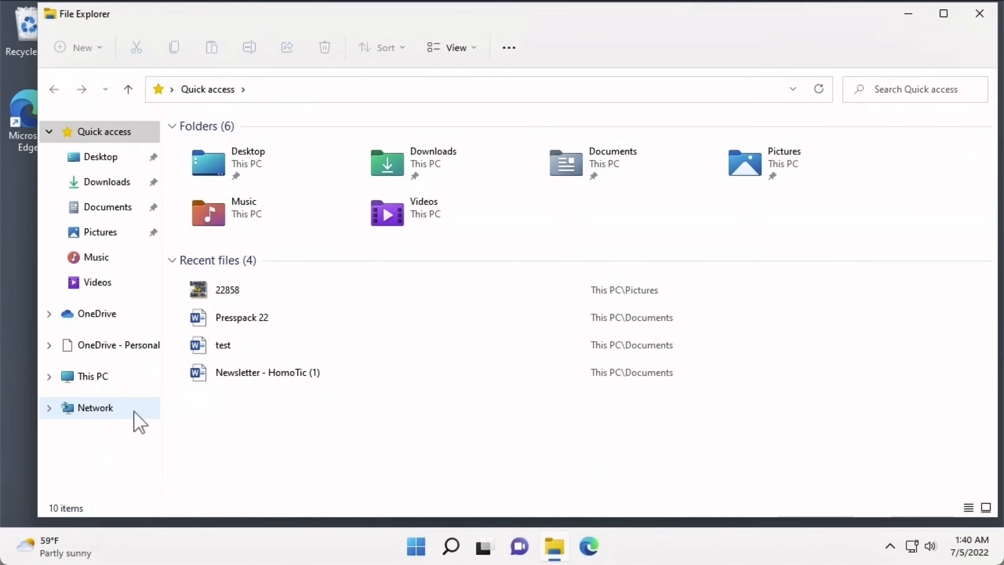
pyautogui.click(124, 217)
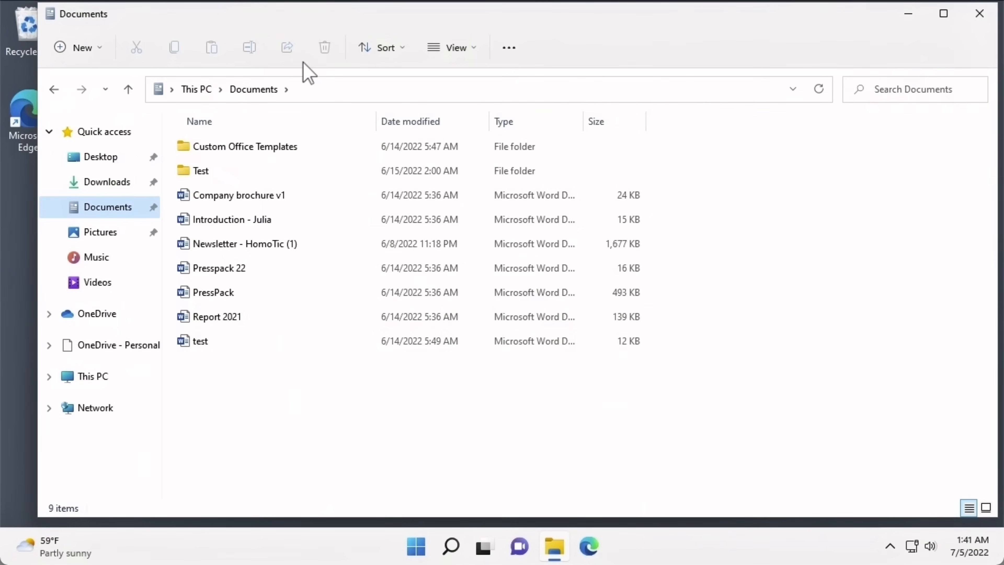
pyautogui.click(98, 55)
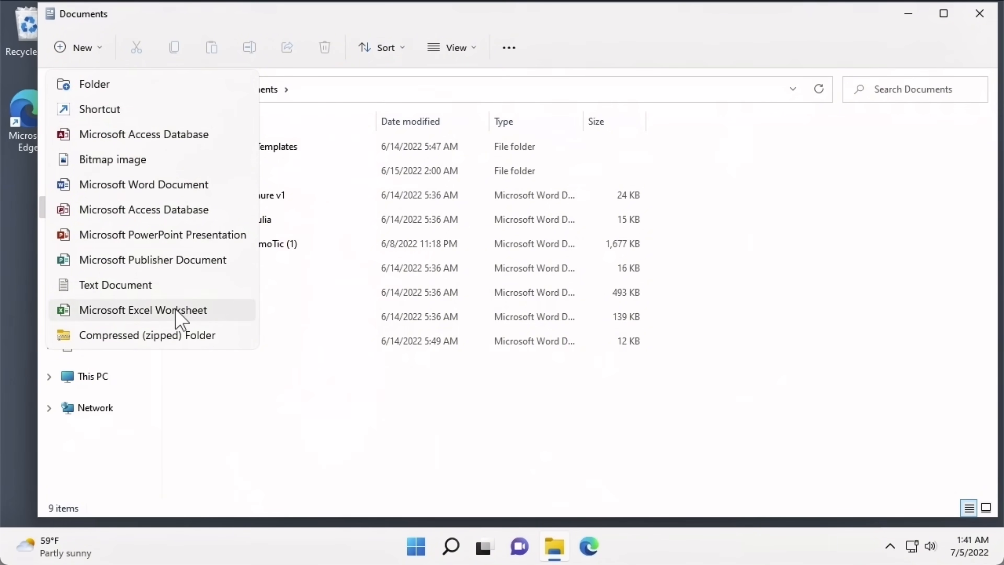
pyautogui.click(268, 401)
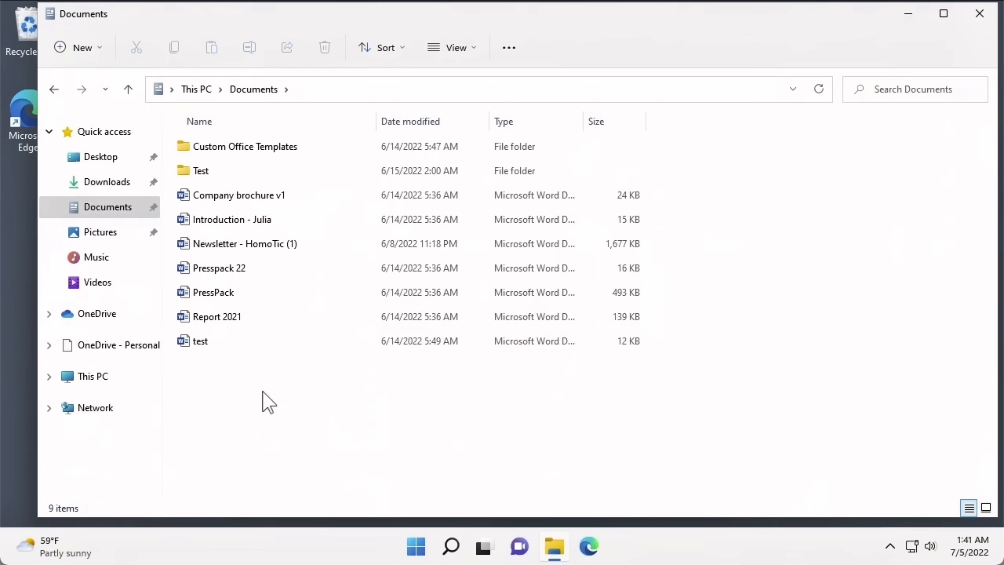
pyautogui.click(264, 329)
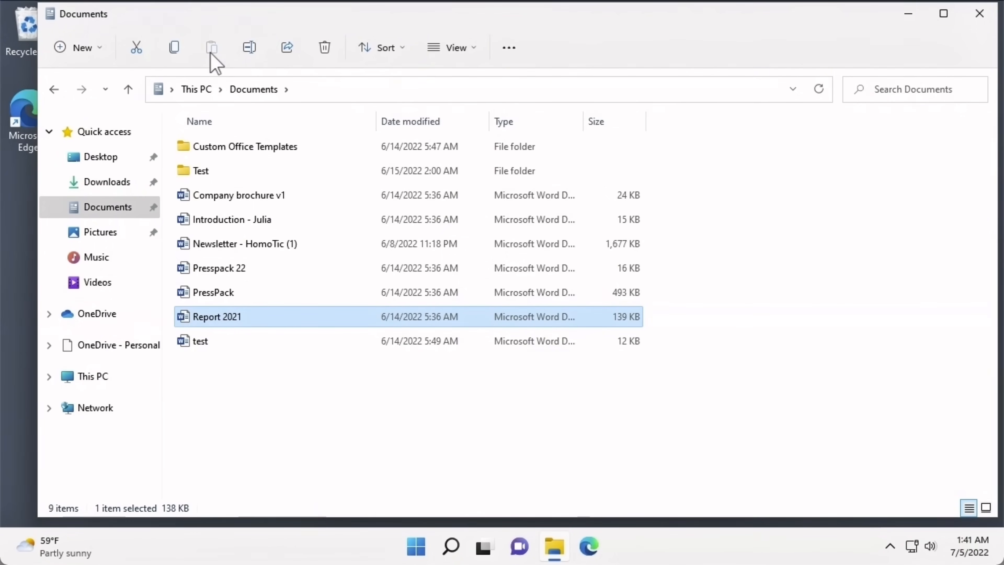
pyautogui.click(382, 48)
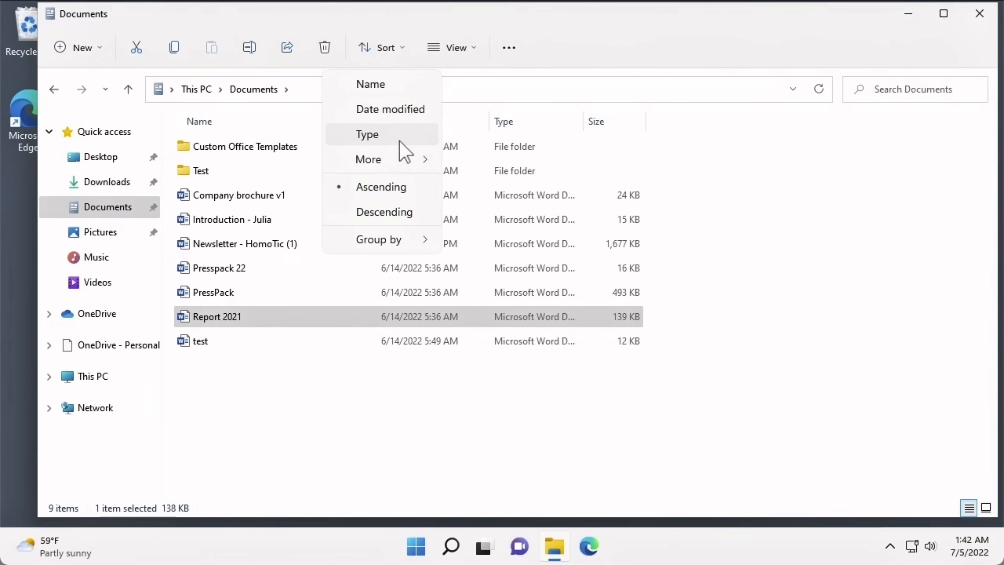
pyautogui.moveTo(403, 161)
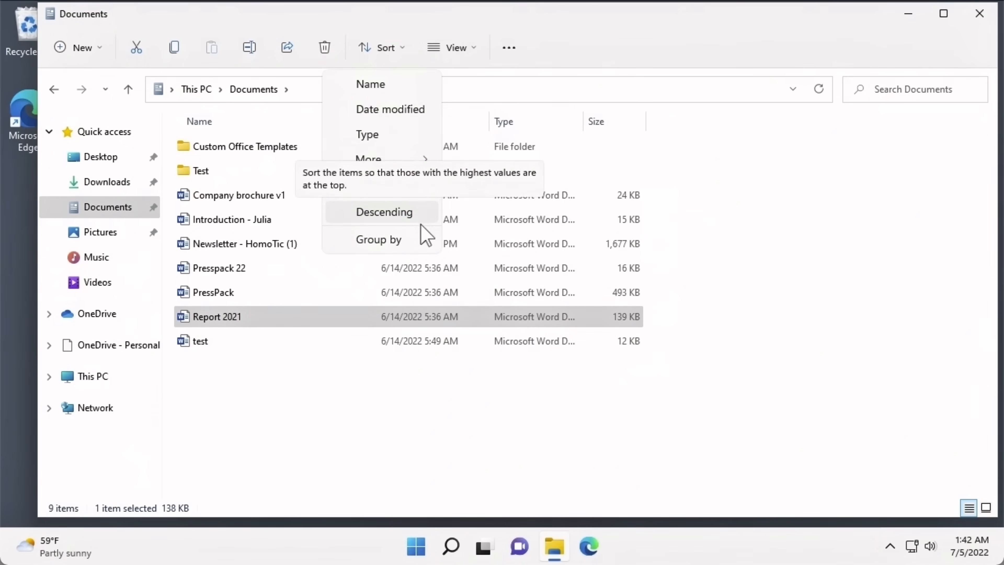
pyautogui.moveTo(422, 242)
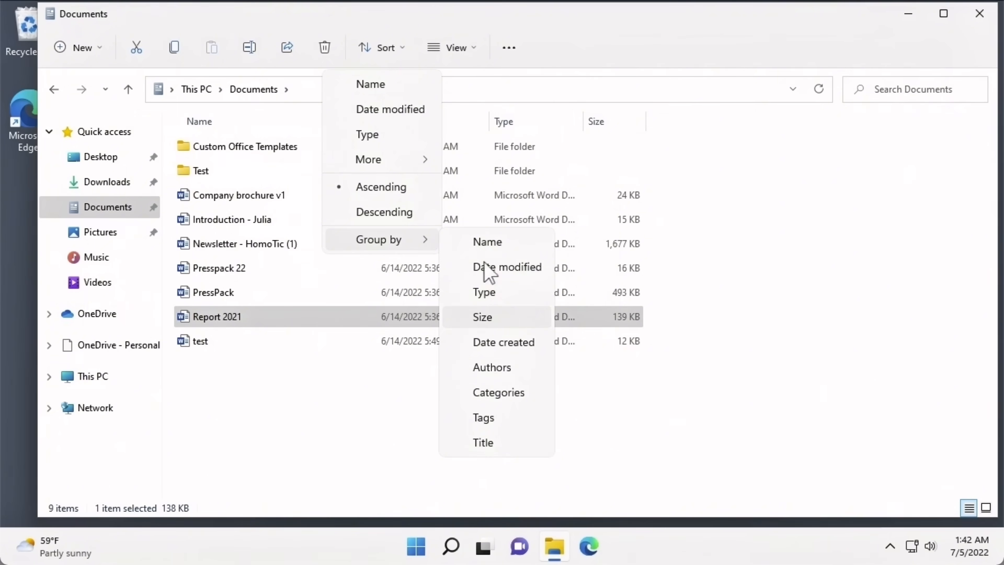
pyautogui.click(542, 74)
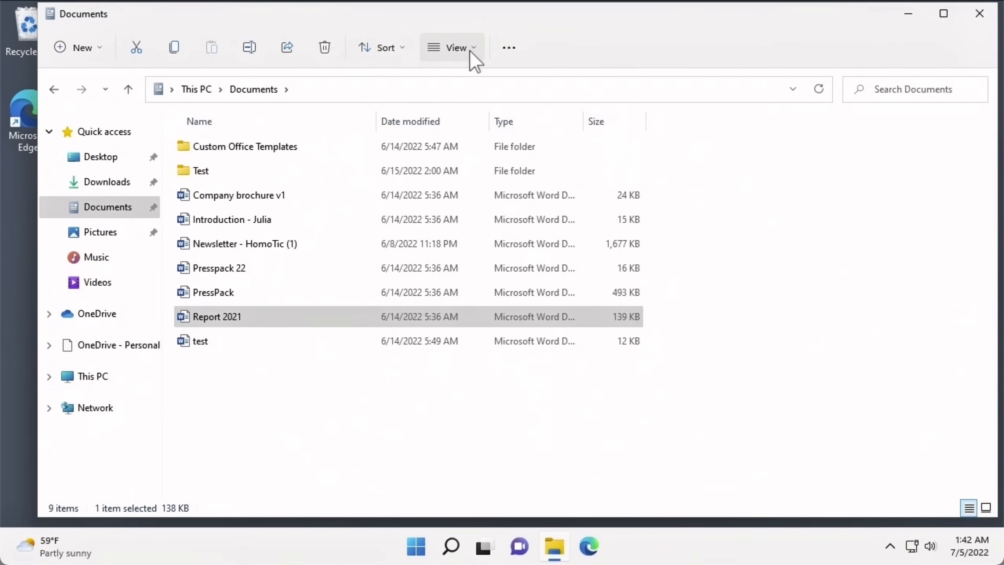
pyautogui.click(472, 60)
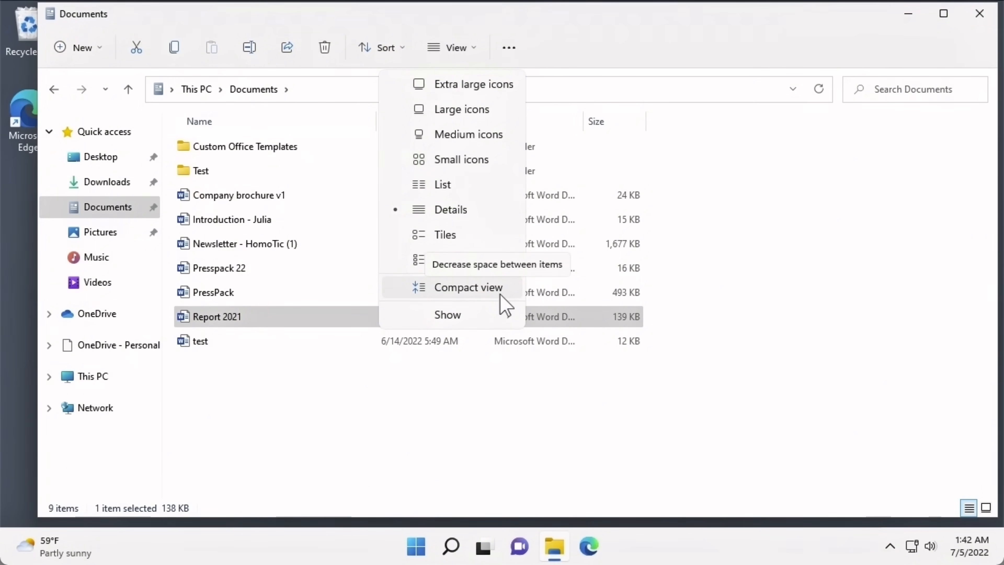
pyautogui.moveTo(497, 330)
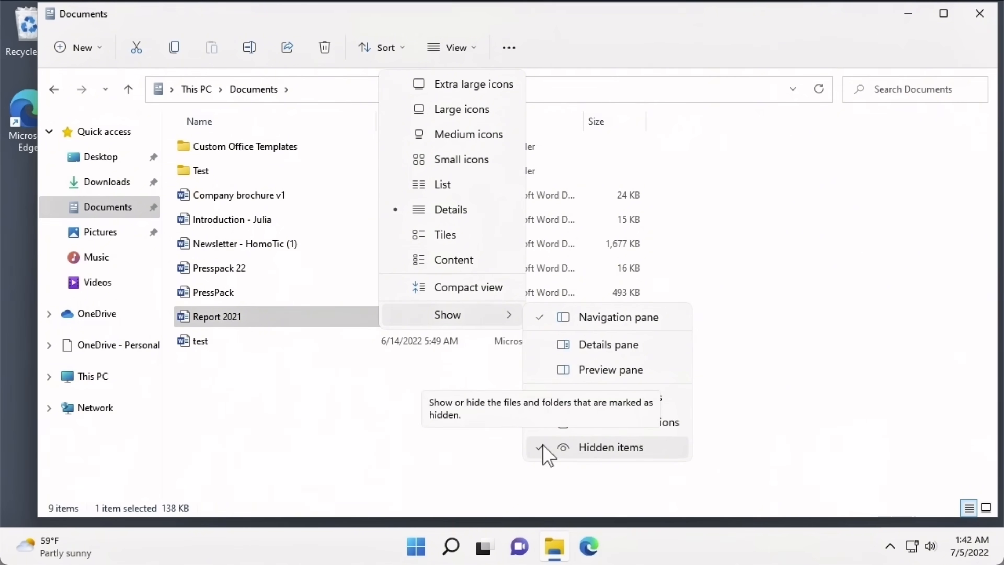
pyautogui.click(543, 74)
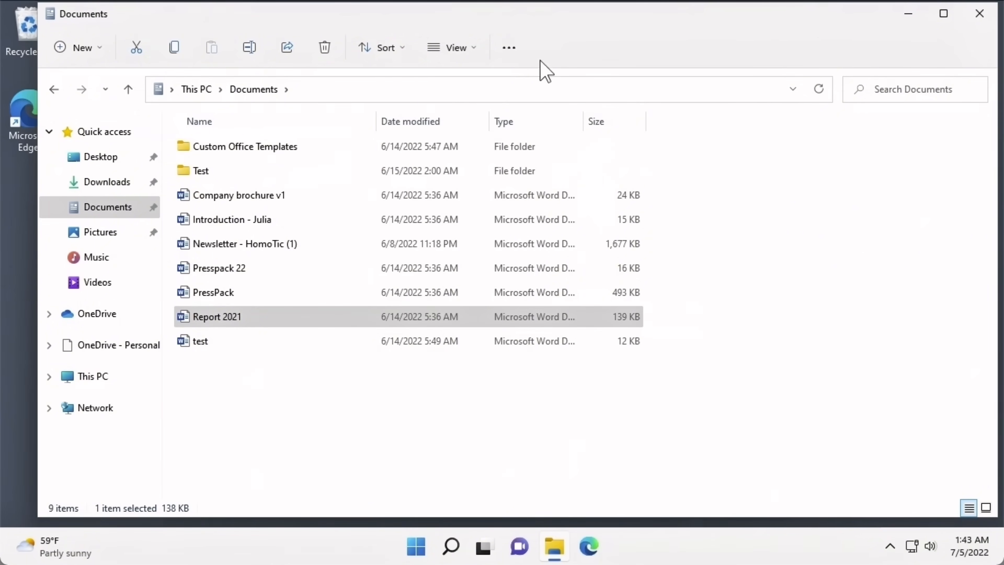
# - In Folder Options, start File Explorer at This PC and open each folder in its own window
pyautogui.click(510, 49)
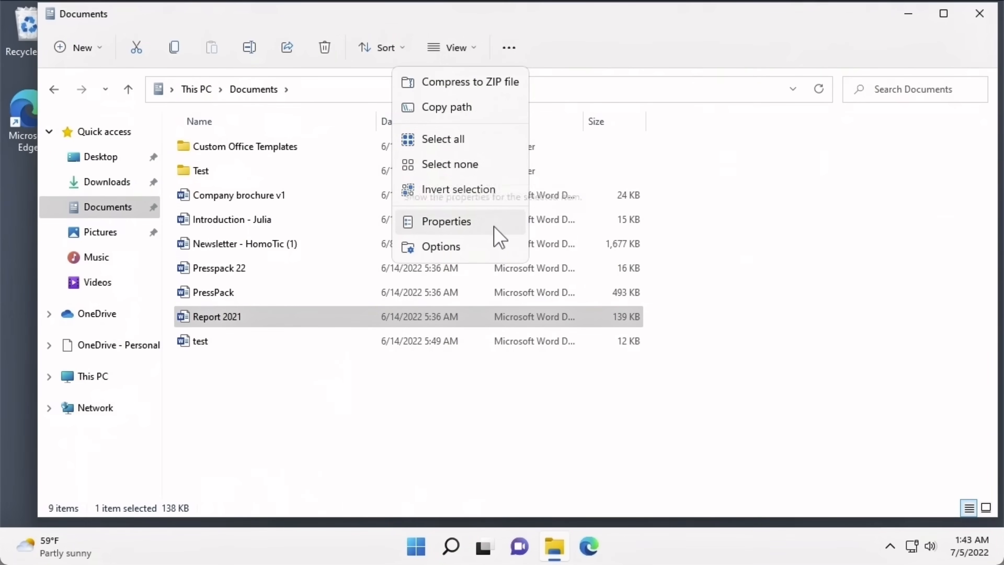
pyautogui.click(499, 255)
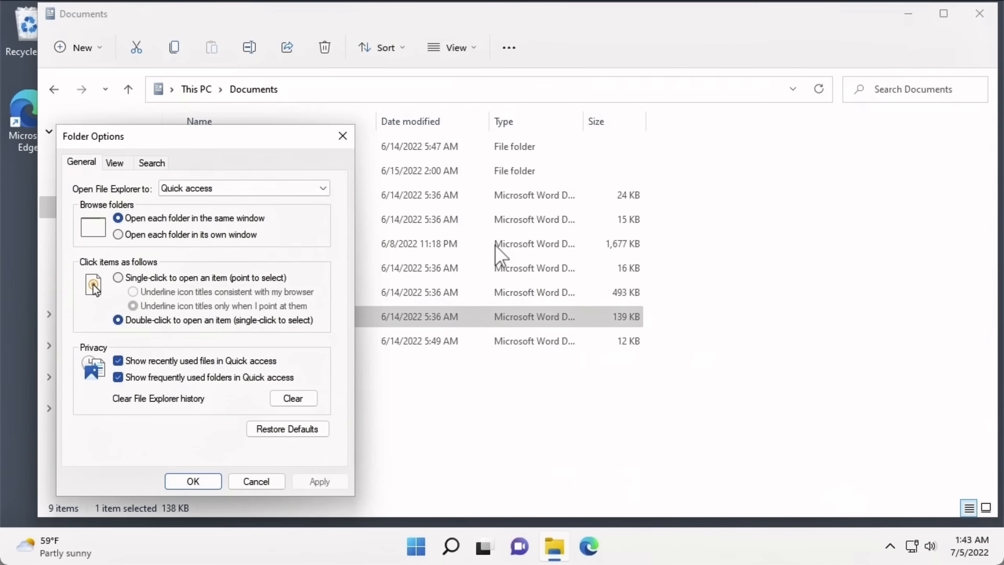
pyautogui.click(266, 189)
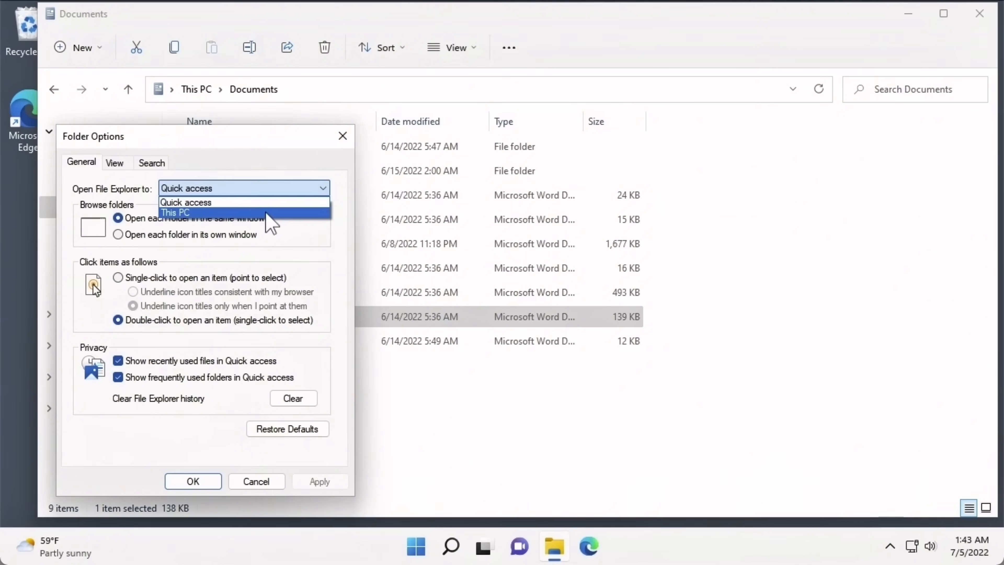
pyautogui.click(266, 212)
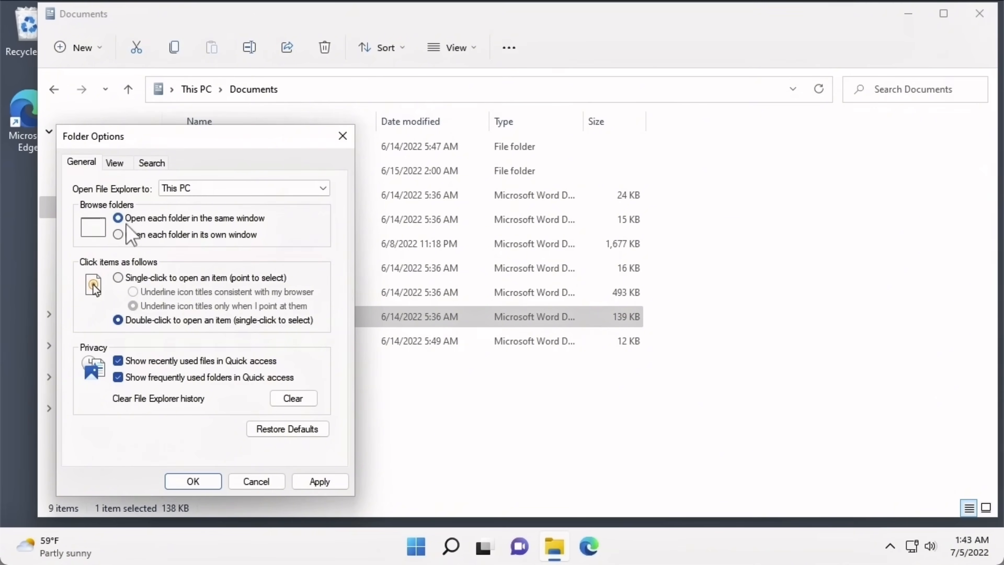
pyautogui.click(118, 237)
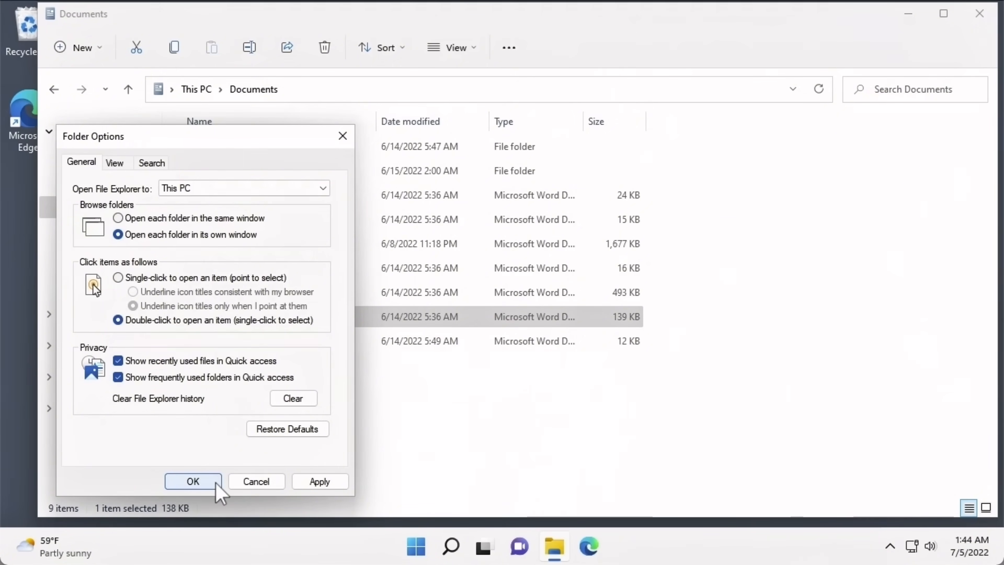
pyautogui.click(194, 481)
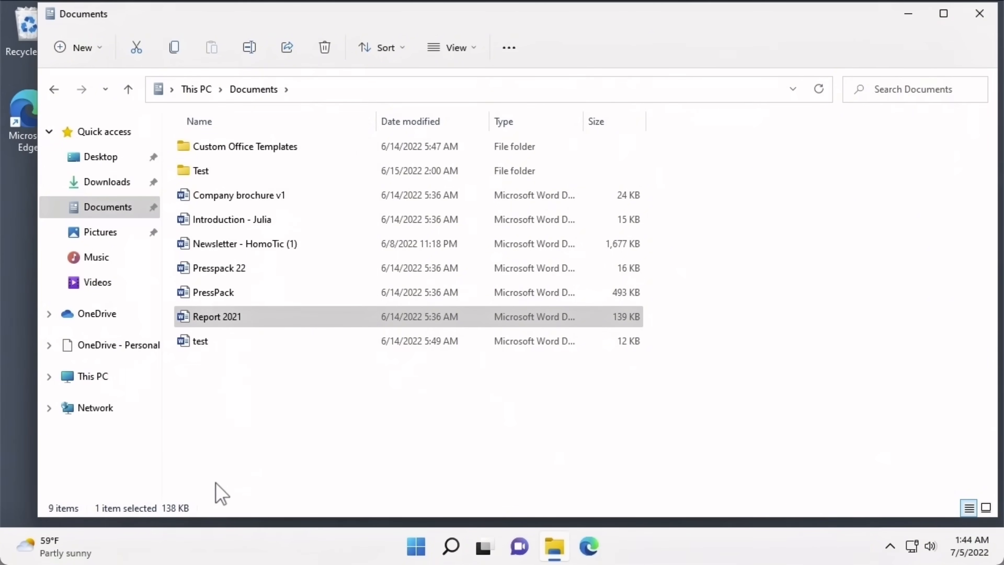
# - Reopen File Explorer, go to Documents and open the Test folder in its own window
pyautogui.click(986, 22)
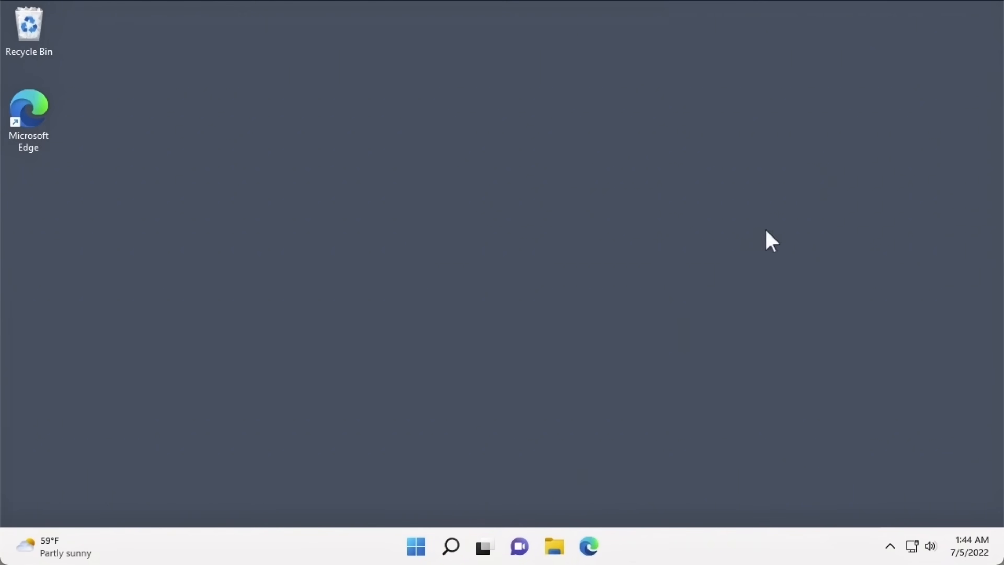
pyautogui.click(555, 548)
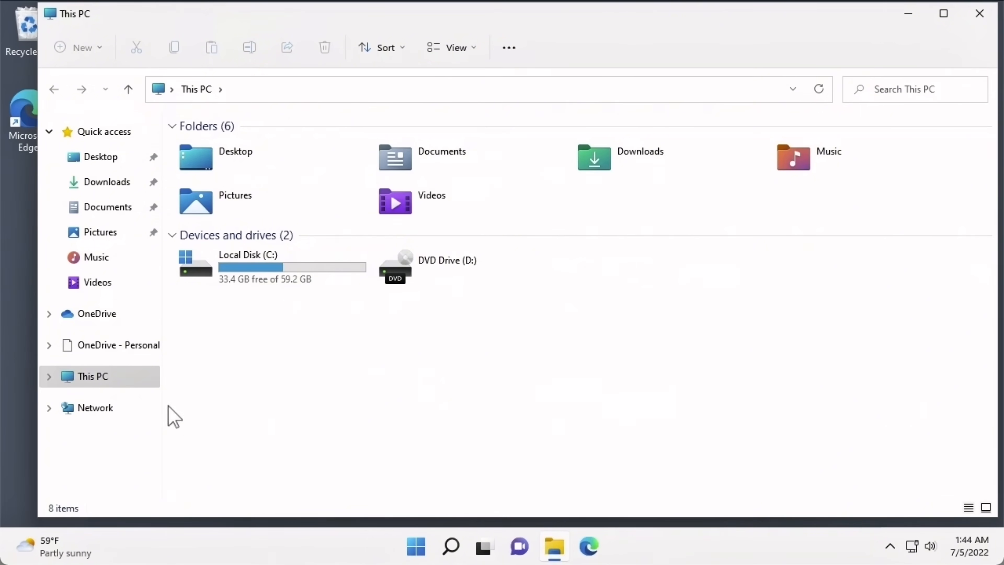
pyautogui.click(147, 382)
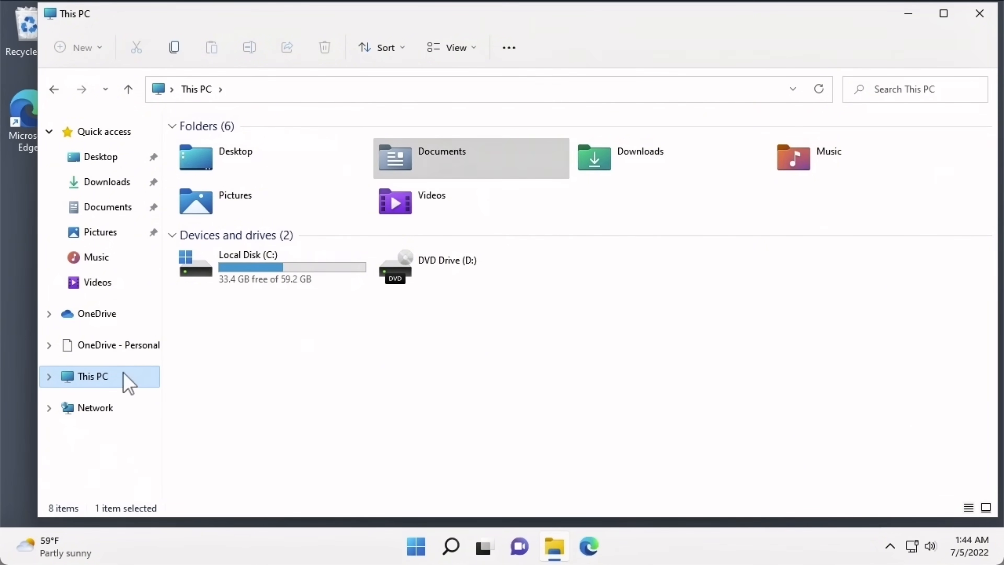
pyautogui.click(112, 209)
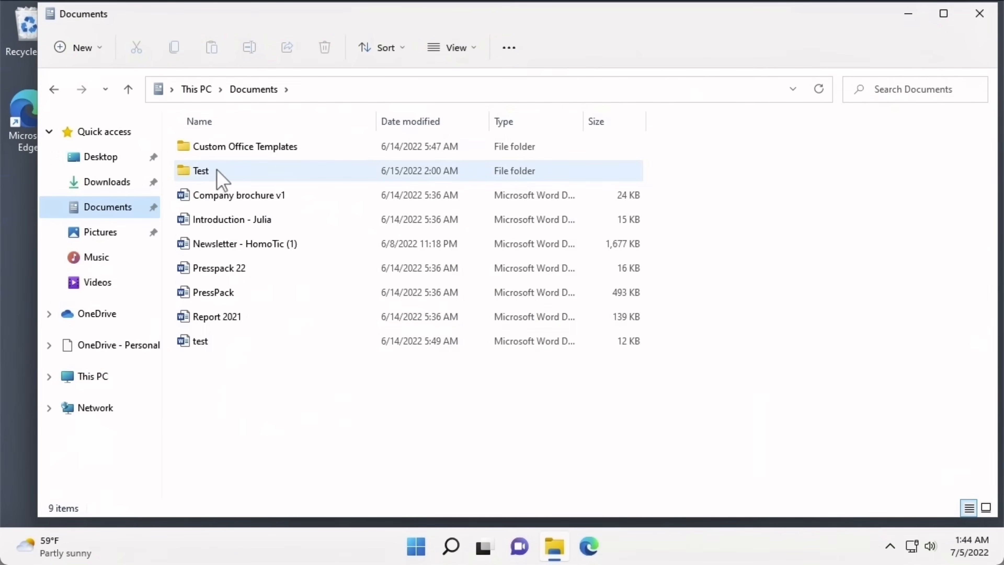
pyautogui.doubleClick(218, 171)
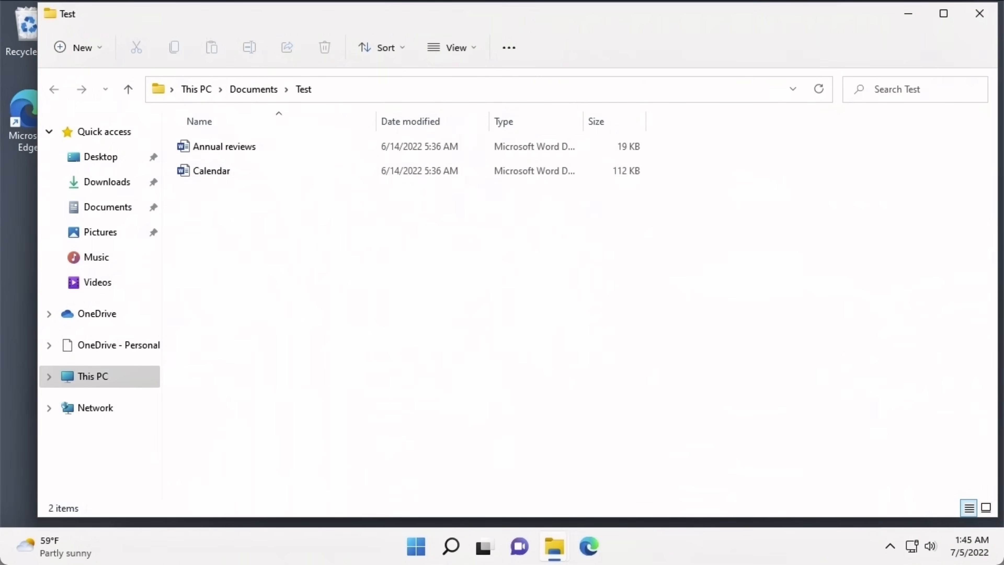
# - Move the Test window aside and select Annual reviews and Calendar in Documents
pyautogui.moveTo(199, 17); pyautogui.dragTo(243, 33)
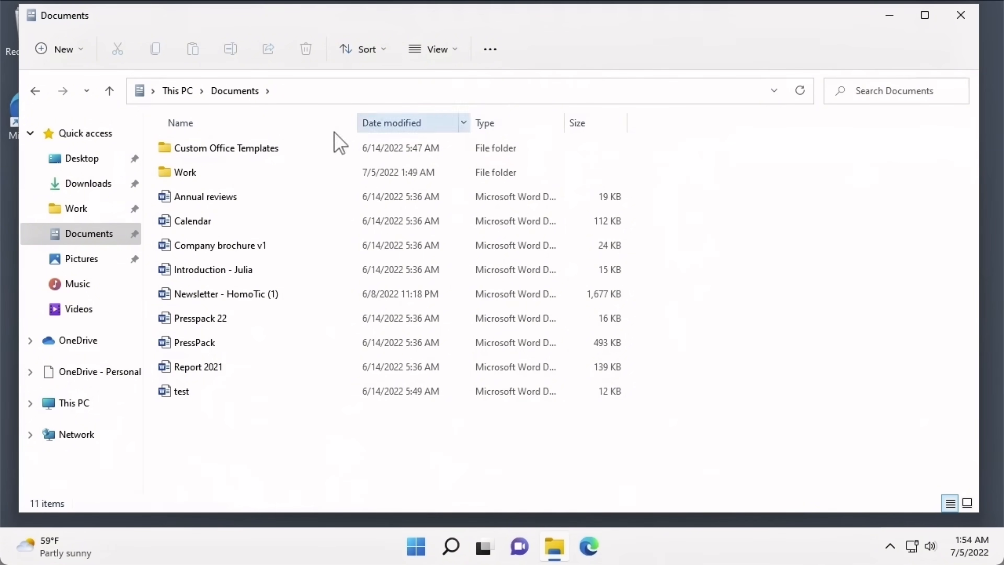
pyautogui.click(263, 198)
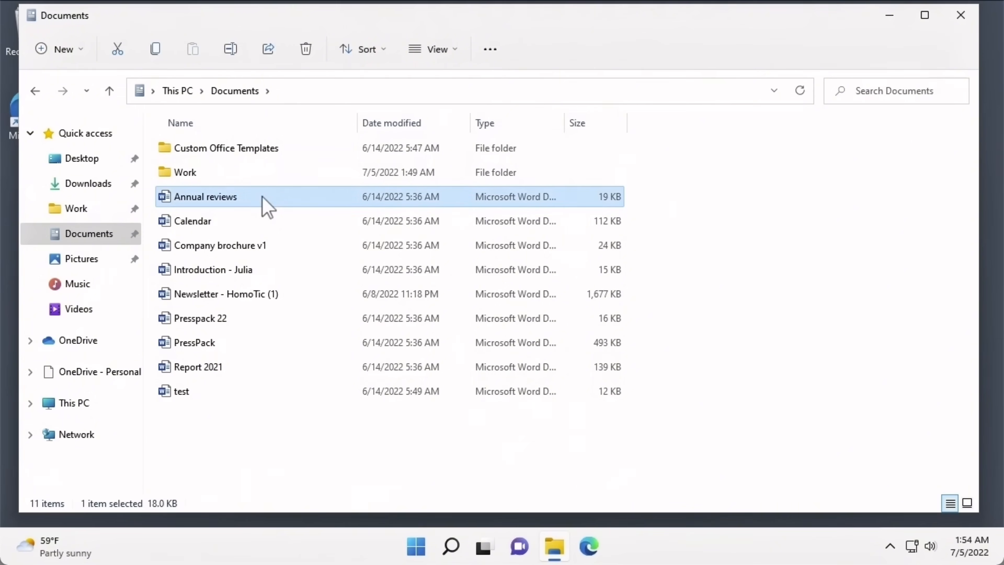
pyautogui.click(271, 219)
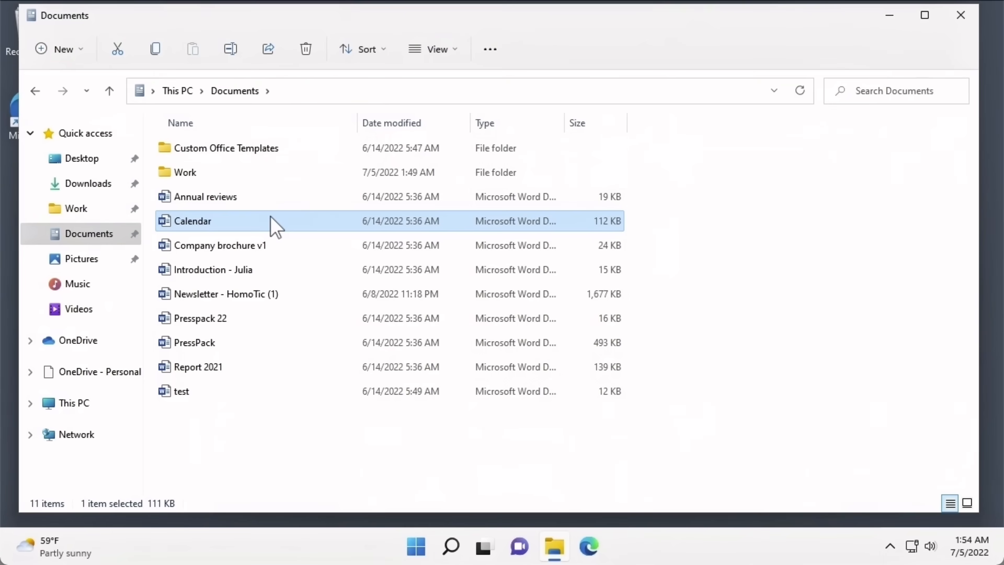
# - Select Annual reviews and Calendar together with a selection rectangle
pyautogui.click(246, 202)
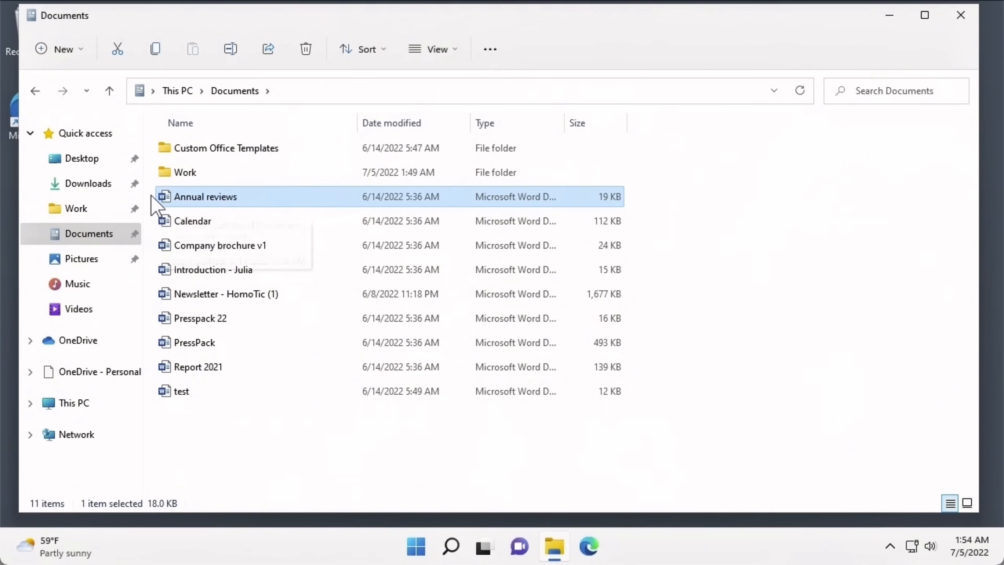
pyautogui.moveTo(151, 194); pyautogui.dragTo(175, 251)
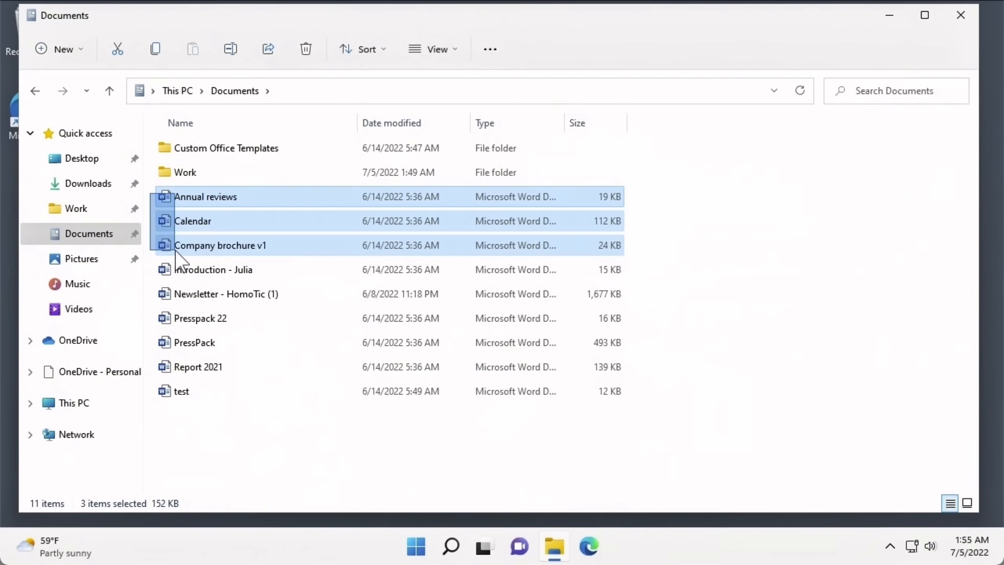
pyautogui.moveTo(175, 251); pyautogui.dragTo(176, 228)
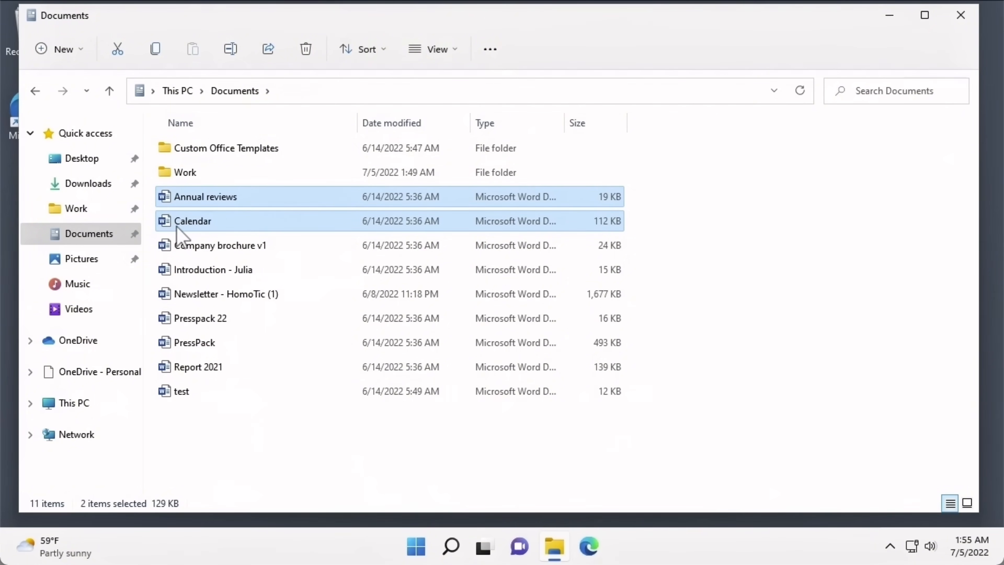
# - Move Annual reviews, Calendar and Company brochure v1 to a folder in the navigation pane
pyautogui.click(183, 201)
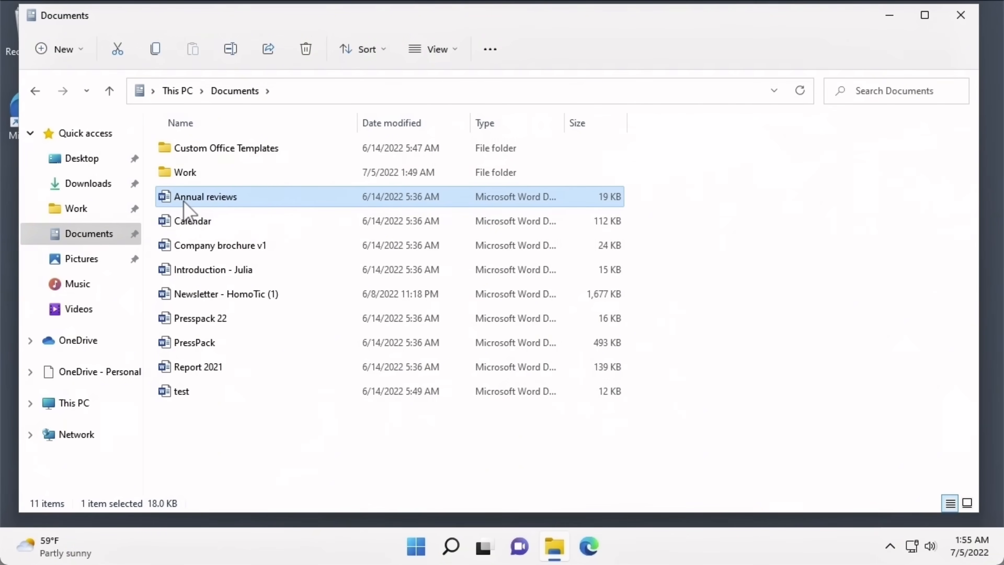
pyautogui.keyDown('shift'); pyautogui.click(183, 250); pyautogui.keyUp('shift')
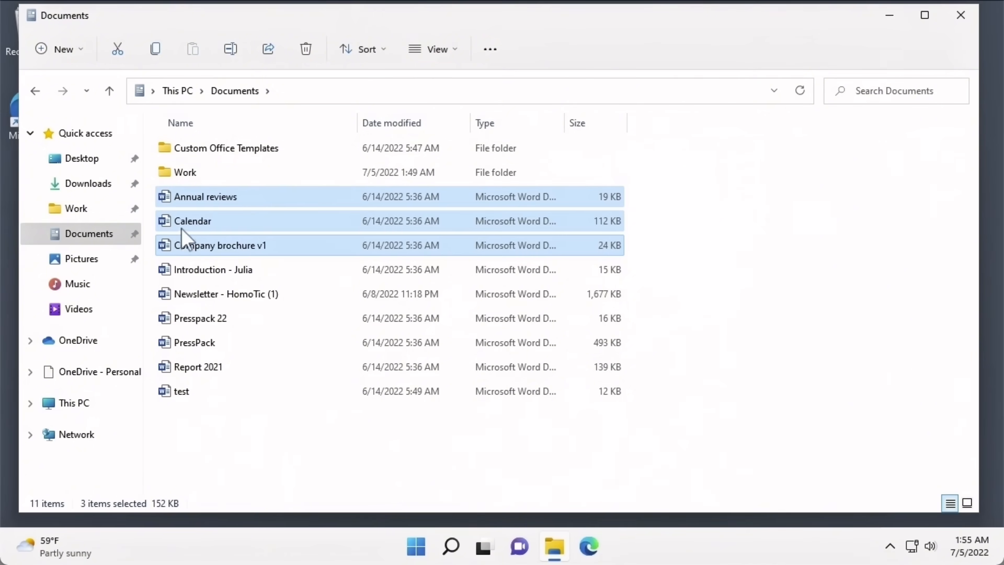
pyautogui.moveTo(184, 226); pyautogui.dragTo(90, 210)
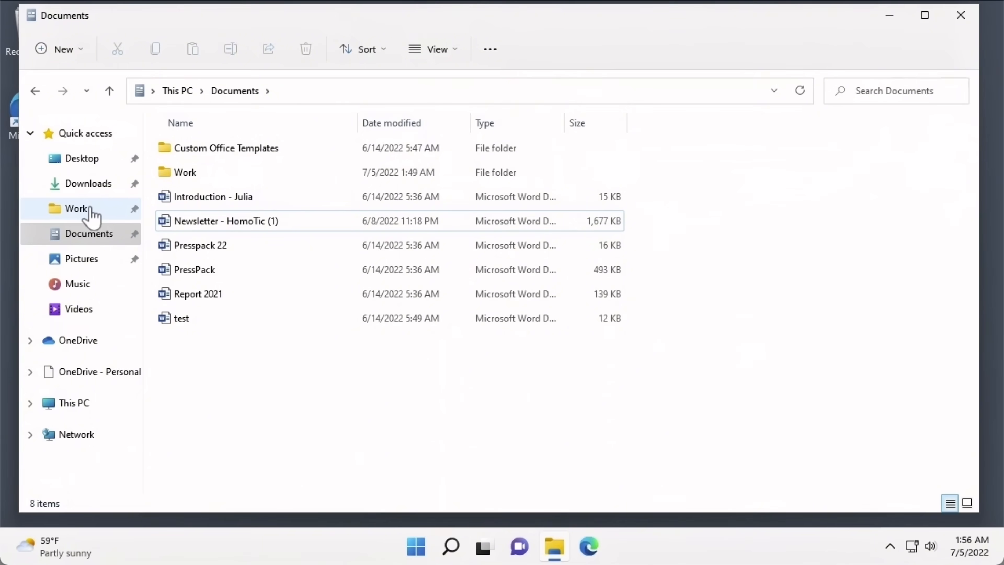
# - Select the Introduction and Newsletter - HomoTic (1) documents together
pyautogui.click(190, 203)
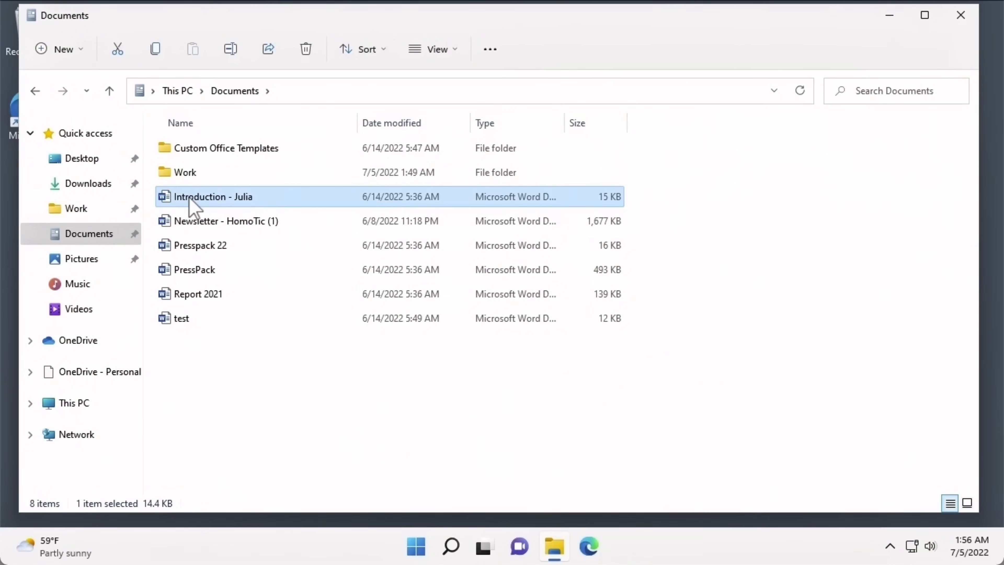
pyautogui.hotkey('shift', 'Down')
pyautogui.hotkey('shift', 'Down')
pyautogui.hotkey('shift', 'Down')
pyautogui.hotkey('shift', 'Down')
pyautogui.hotkey('shift', 'Down')
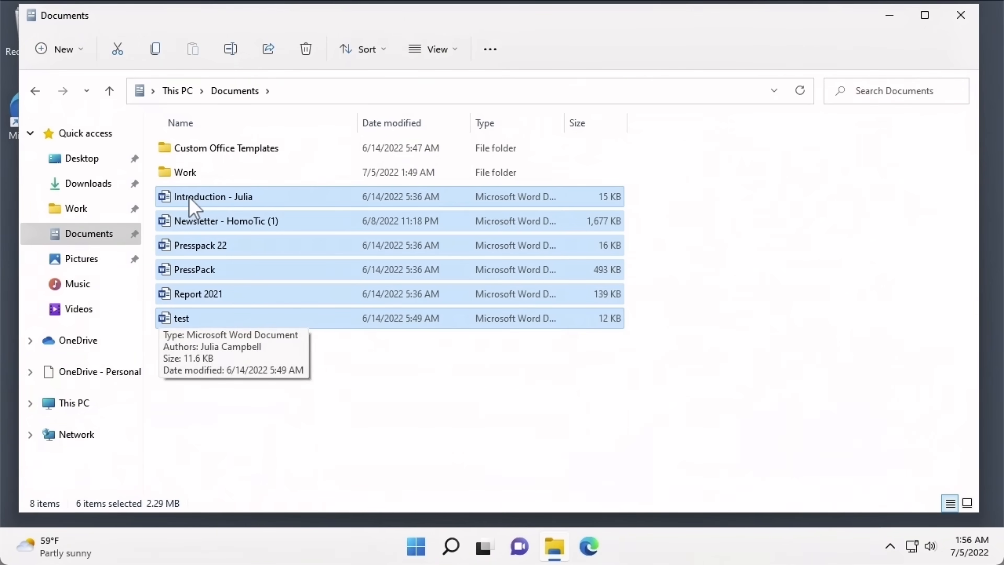
pyautogui.hotkey('shift', 'Up')
pyautogui.hotkey('shift', 'Up')
pyautogui.hotkey('shift', 'Up')
pyautogui.hotkey('shift', 'Up')
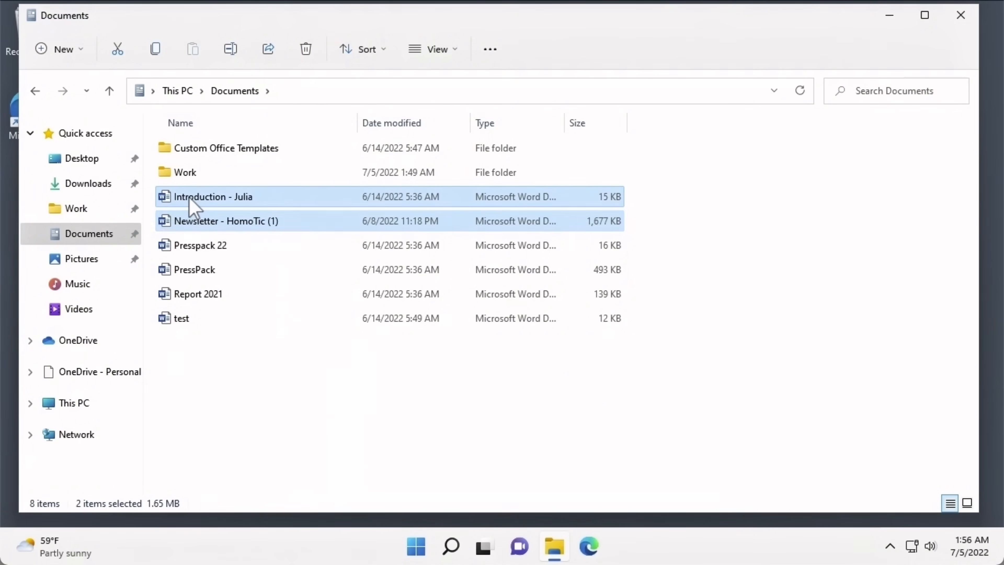
# - Copy Introduction and Newsletter - HomoTic (1) to the Desktop, then return to Documents
pyautogui.rightClick(193, 206)
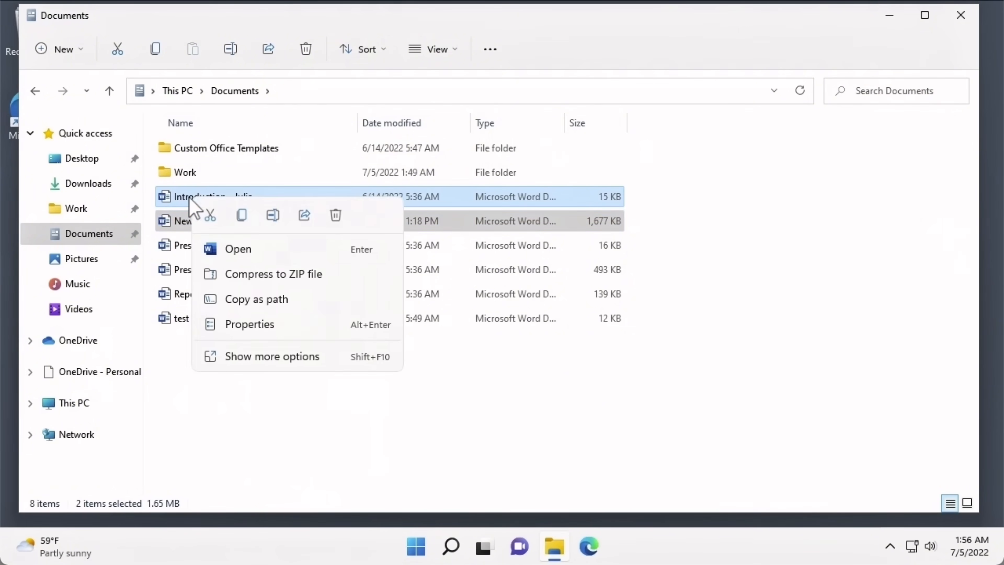
pyautogui.click(242, 217)
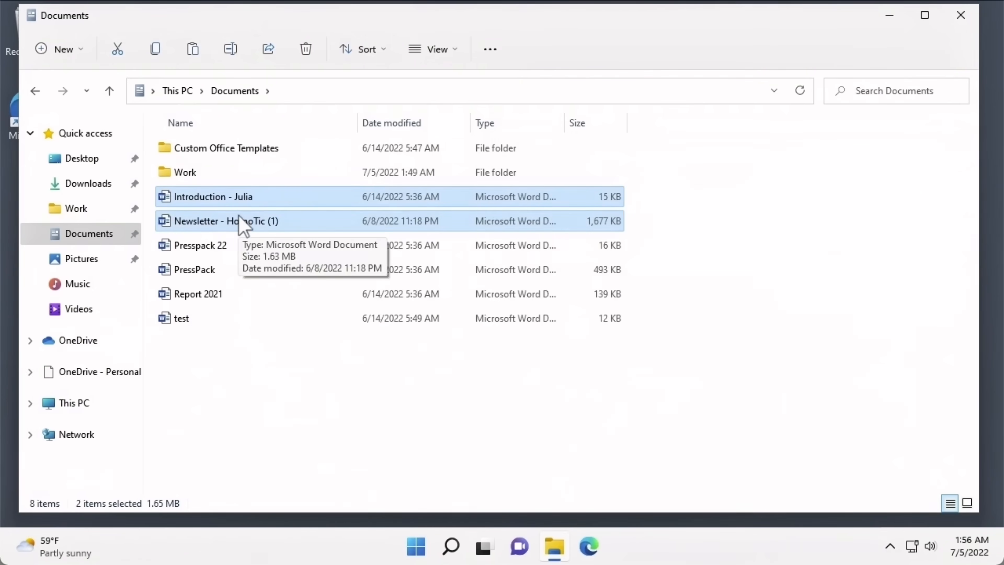
pyautogui.click(96, 163)
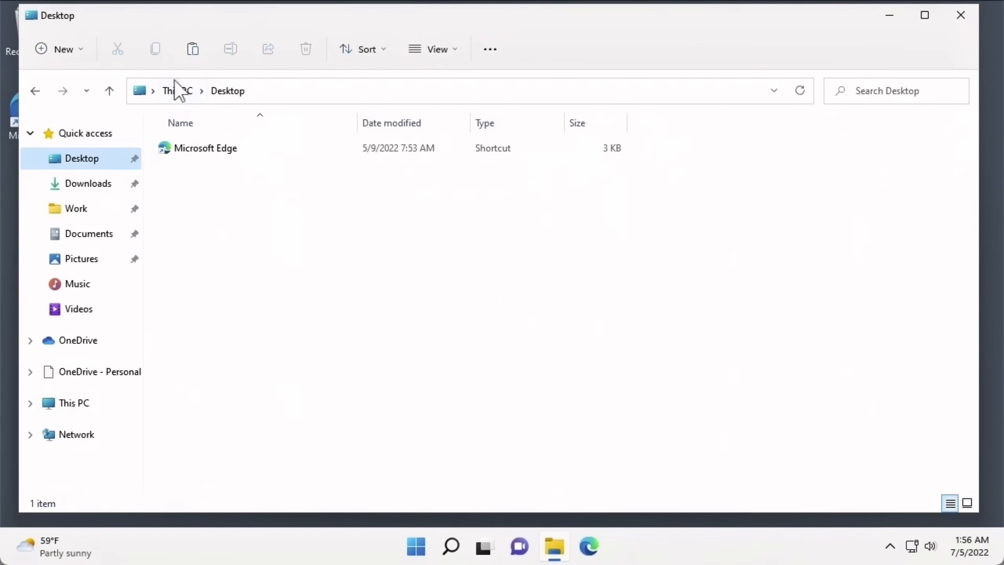
pyautogui.click(188, 56)
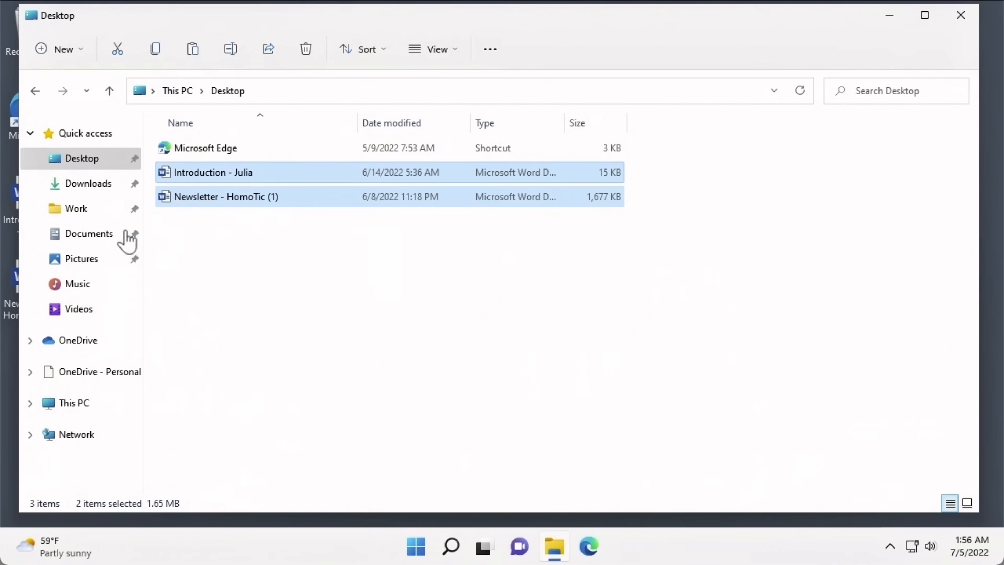
pyautogui.click(111, 237)
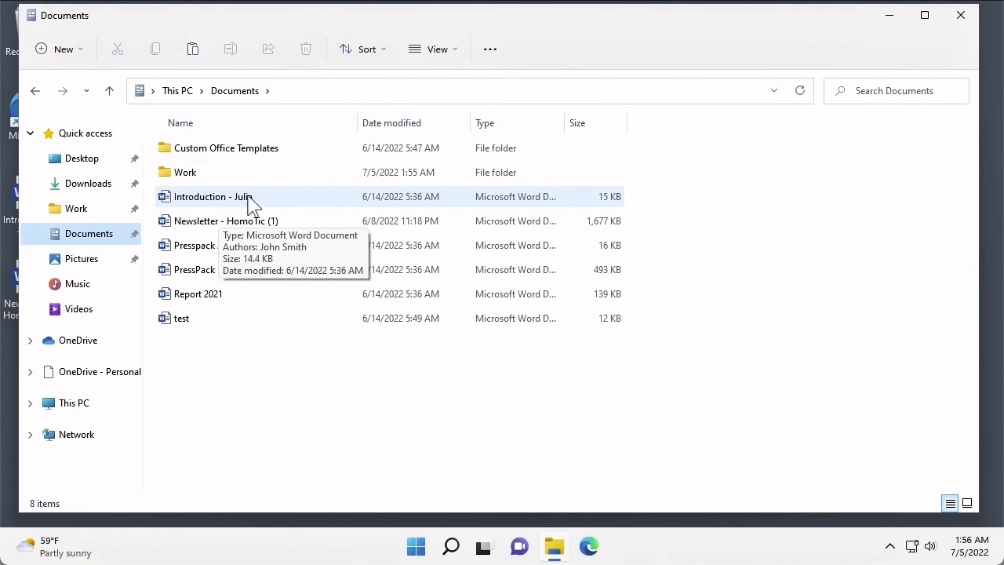
# - Turn on item check boxes from the View menu
pyautogui.click(433, 56)
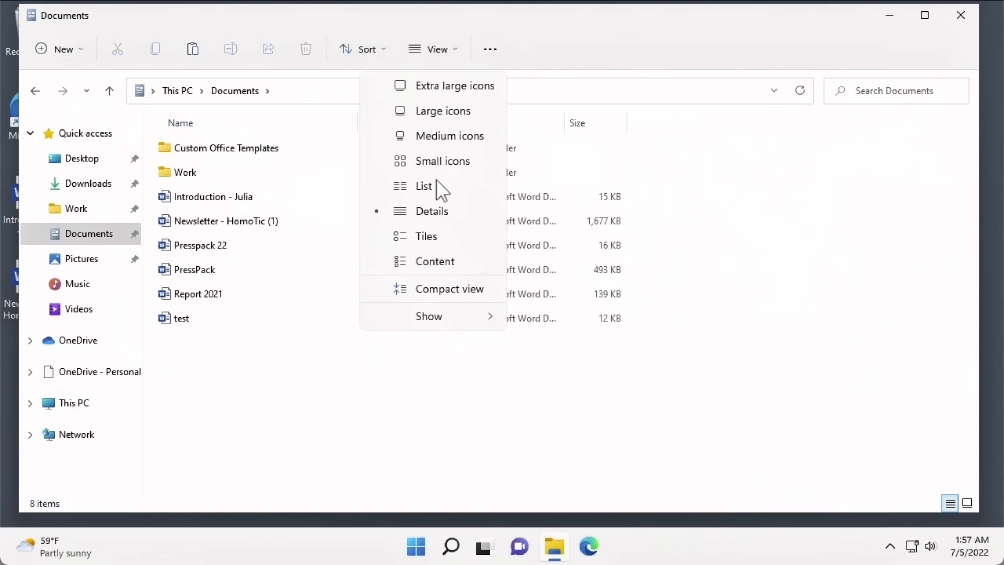
pyautogui.moveTo(448, 315)
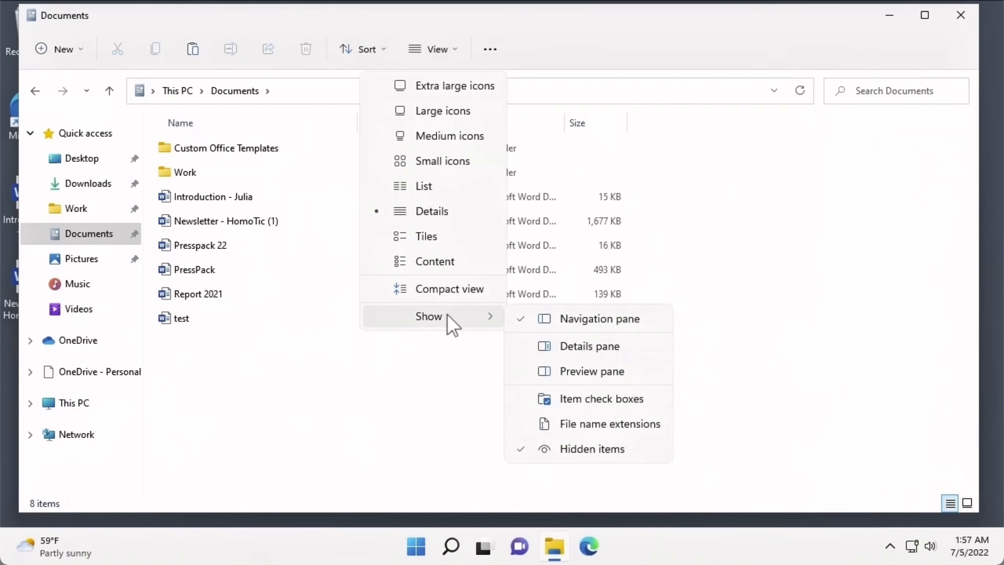
pyautogui.click(529, 399)
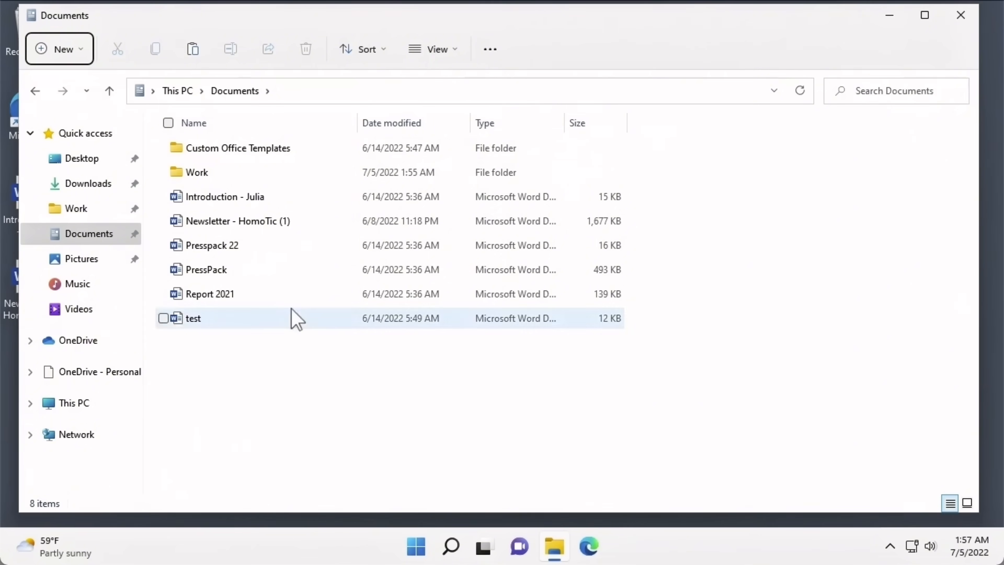
# - Tick Introduction and Presspack 22, leaving Report 2021 unticked
pyautogui.click(163, 196)
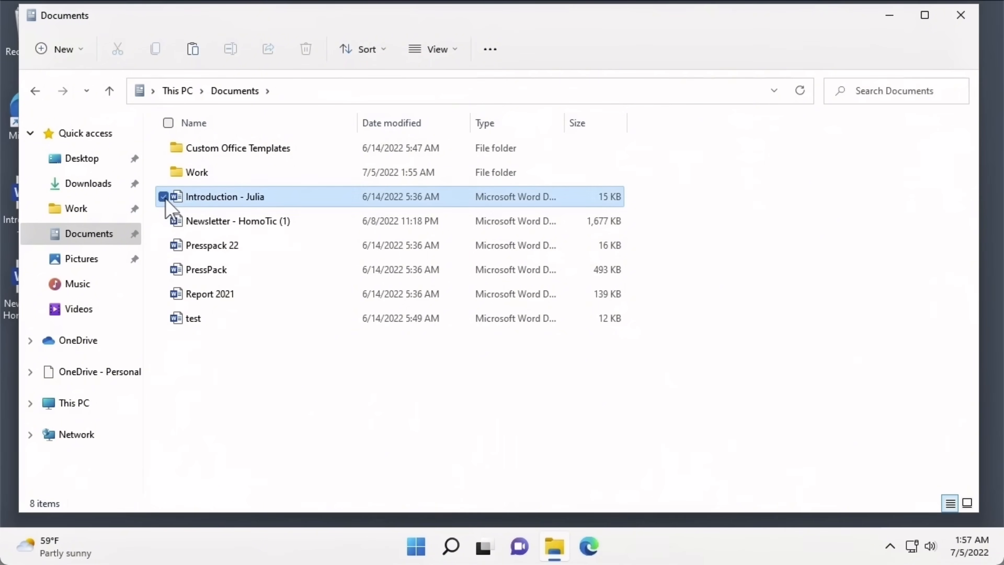
pyautogui.click(164, 245)
pyautogui.click(163, 293)
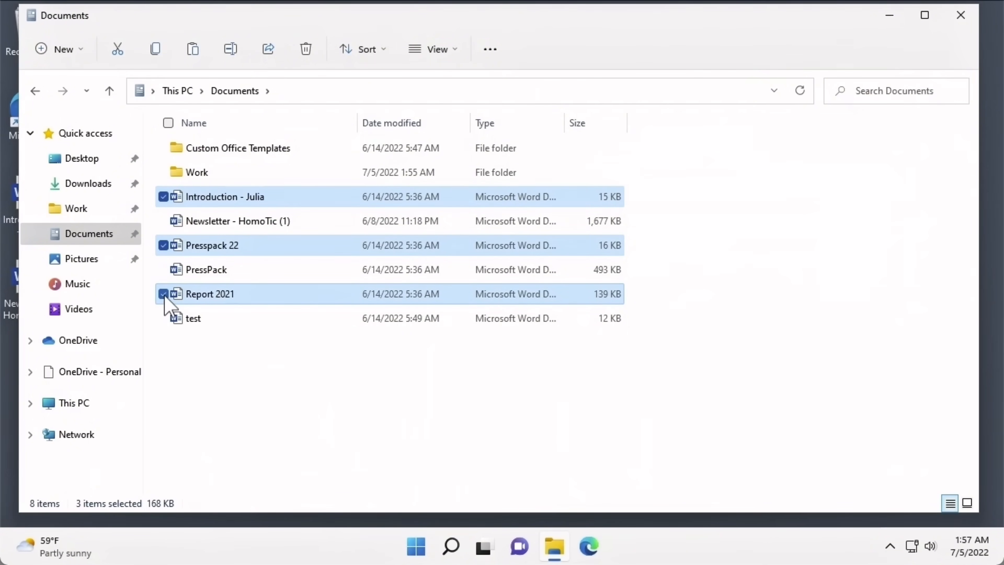
pyautogui.click(163, 294)
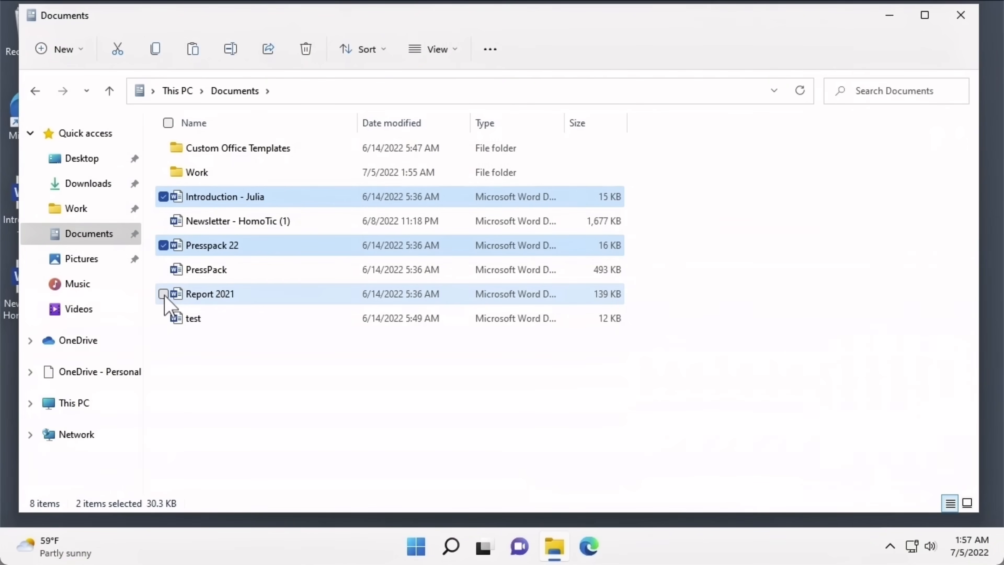
# - Compress Introduction and Presspack 22 into a 'Presspack 22' ZIP and open the archive
pyautogui.rightClick(253, 246)
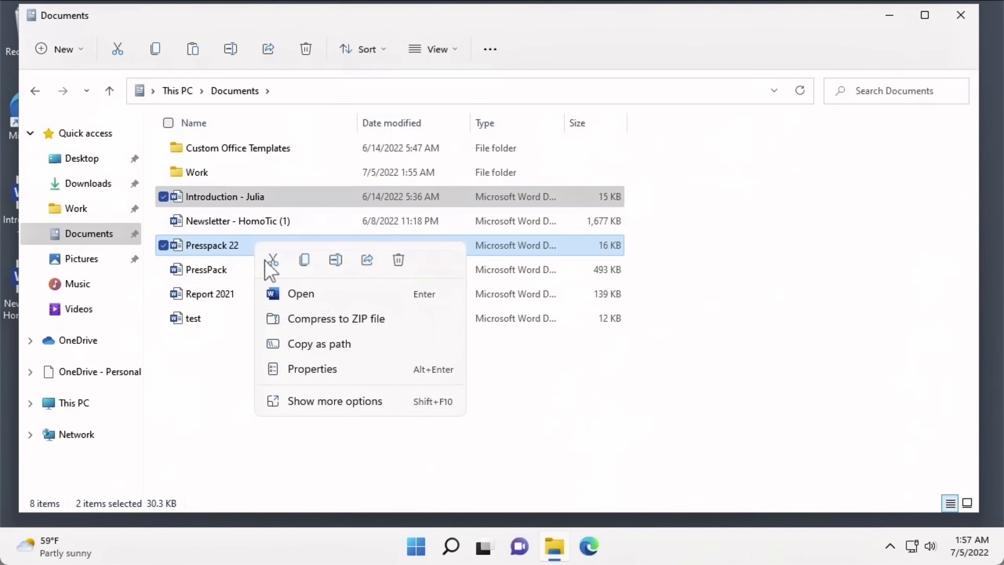
pyautogui.click(270, 321)
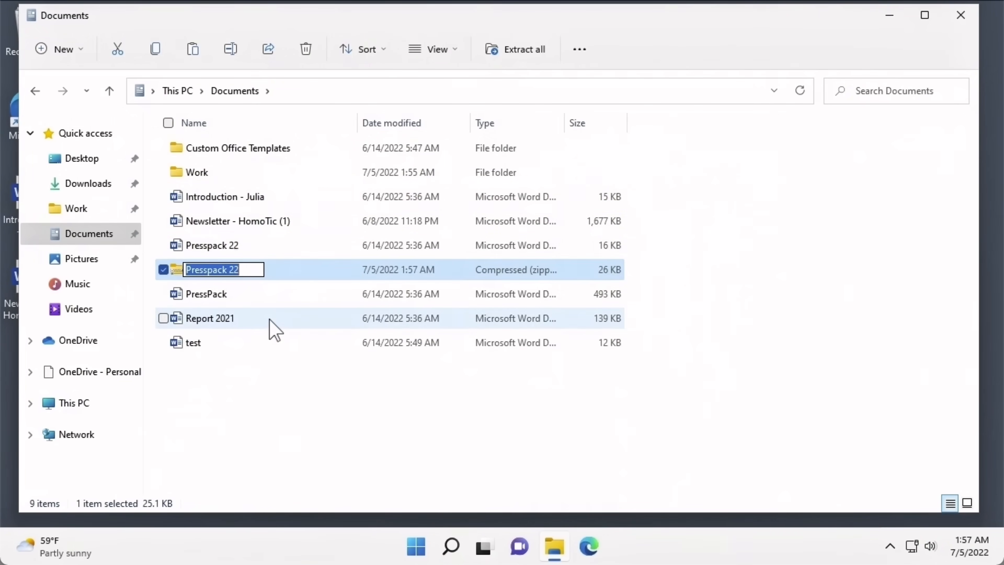
pyautogui.click(292, 273)
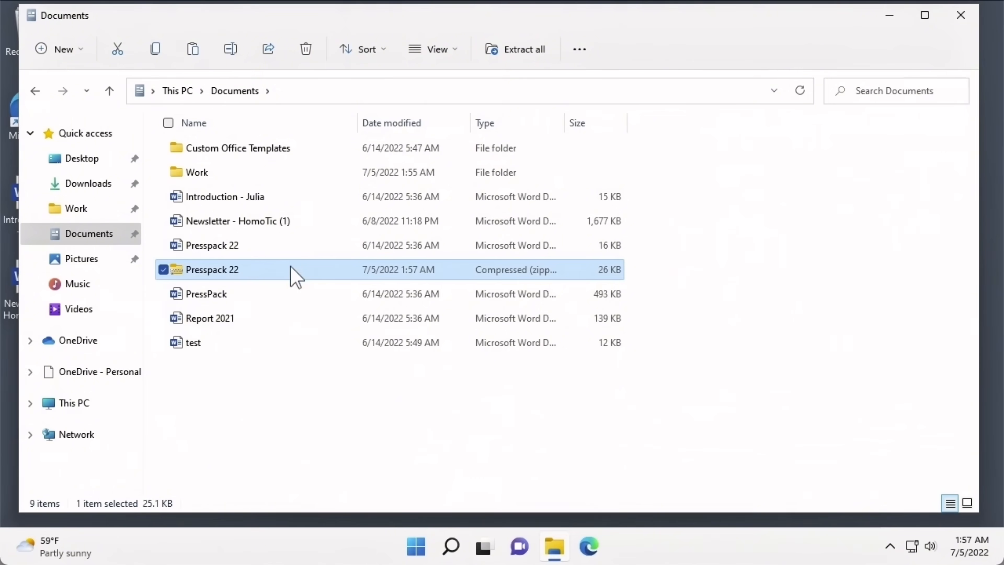
pyautogui.doubleClick(241, 272)
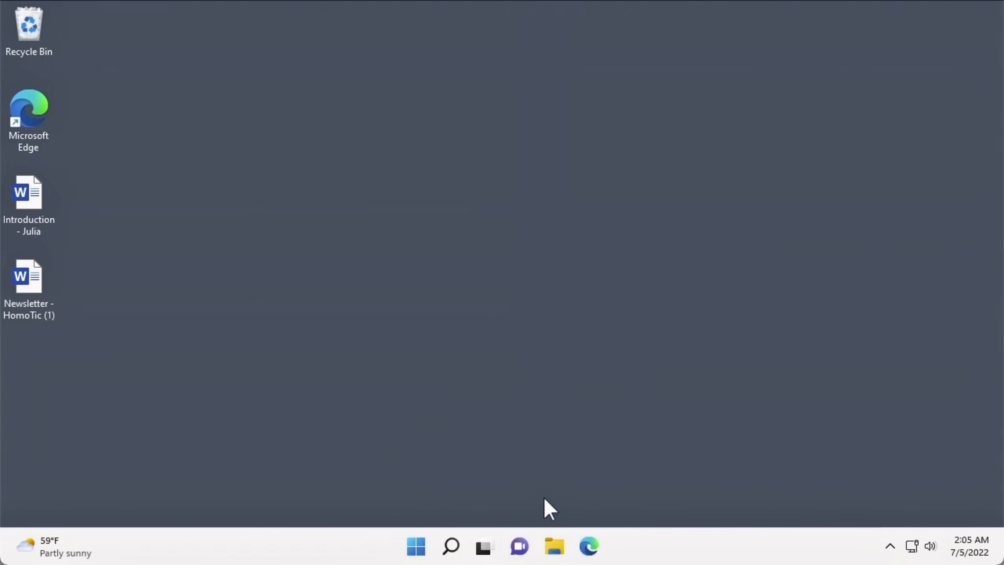
# - Reopen File Explorer on the Documents folder and show the New item-type list
pyautogui.click(554, 543)
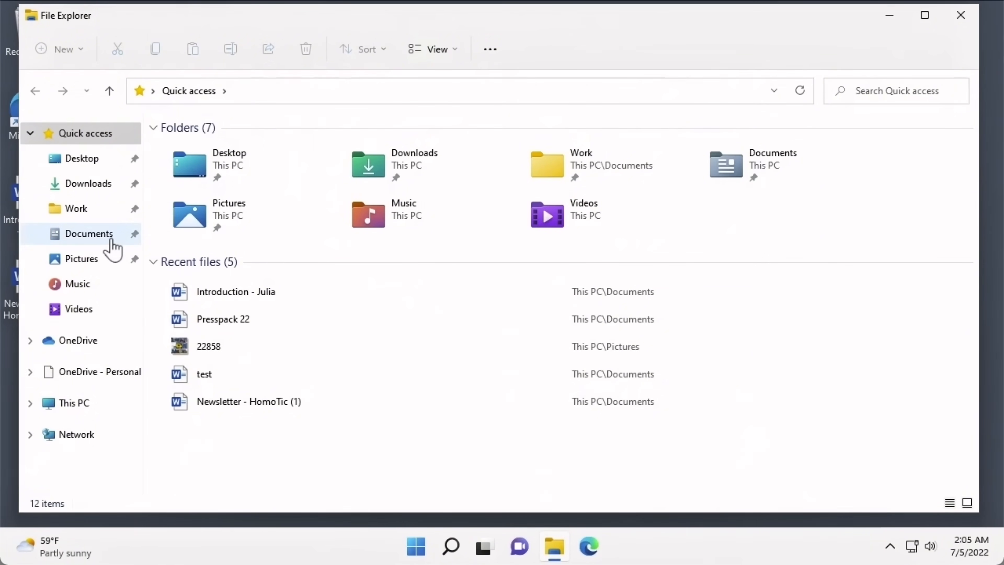
pyautogui.click(88, 234)
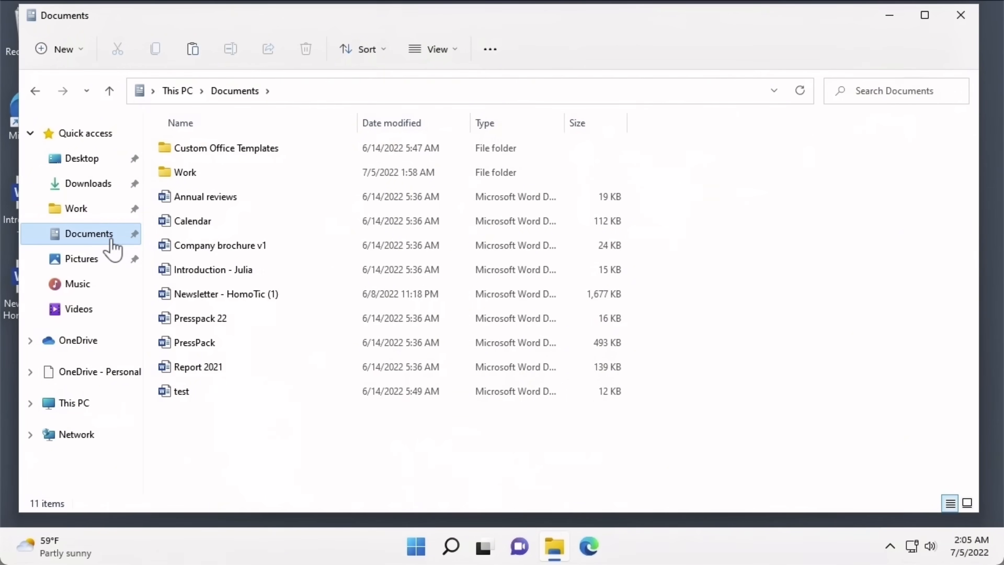
pyautogui.click(70, 67)
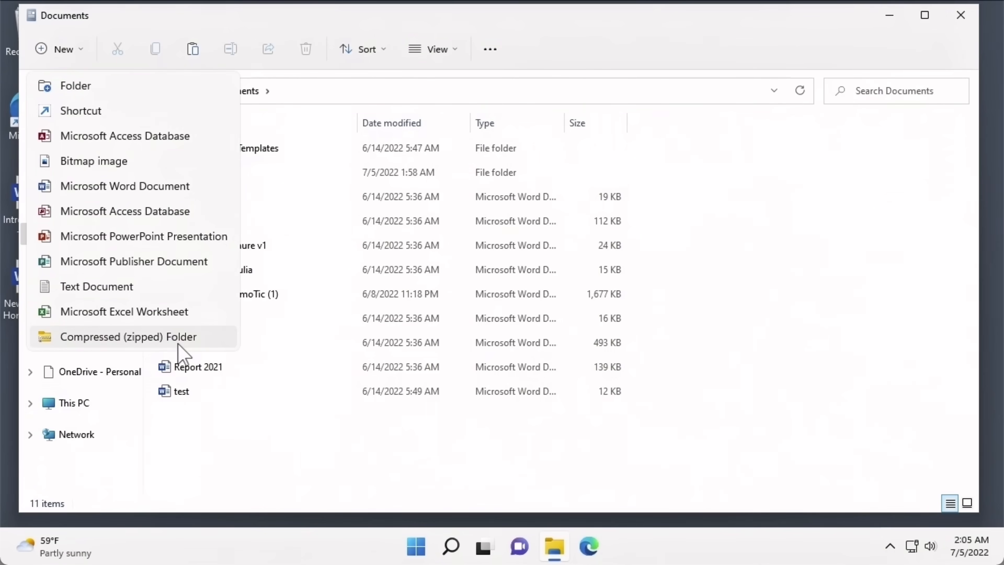
# - Create a new Word document named 'SmartHome information' in Documents and open it
pyautogui.click(158, 194)
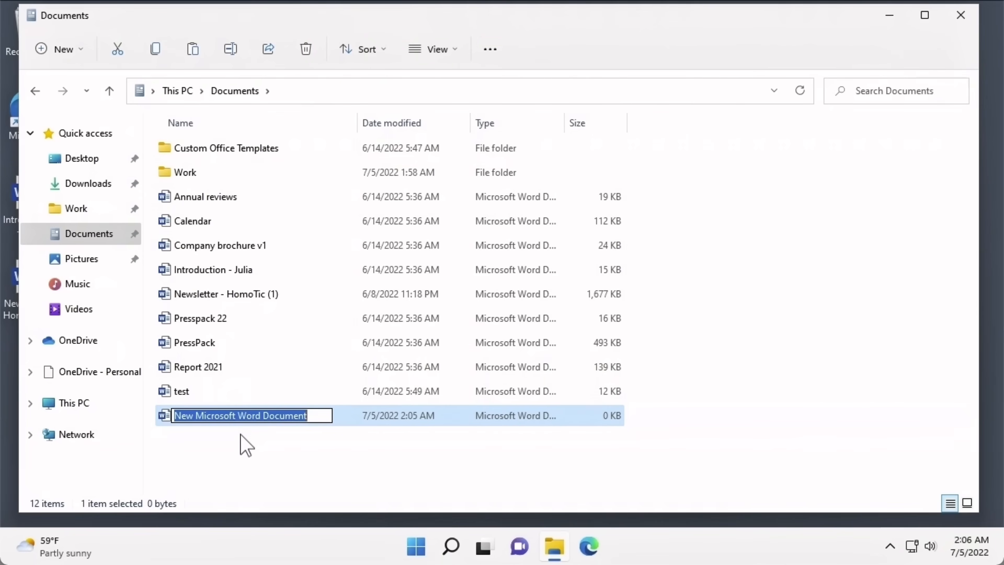
pyautogui.press('BackSpace')
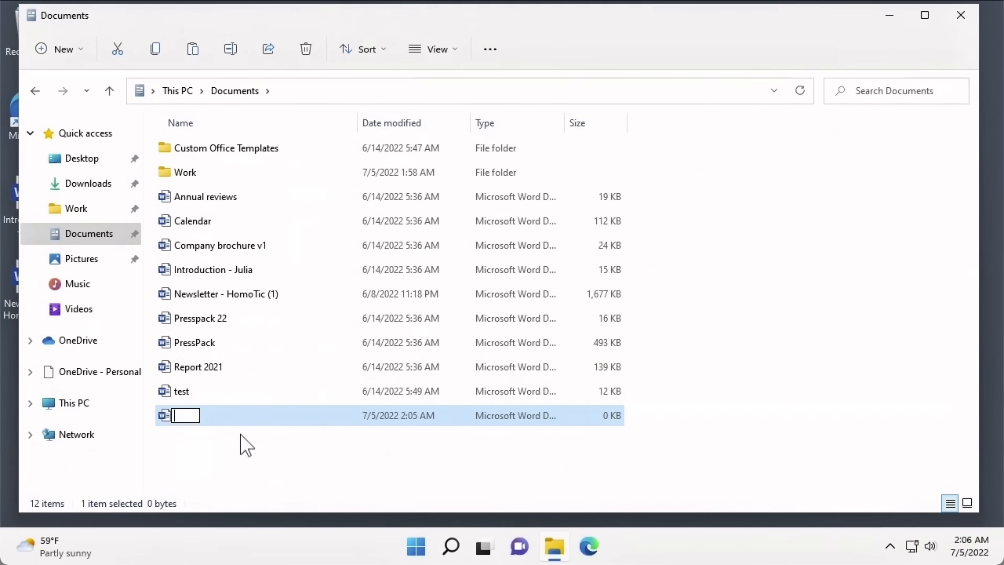
pyautogui.write('Smart')
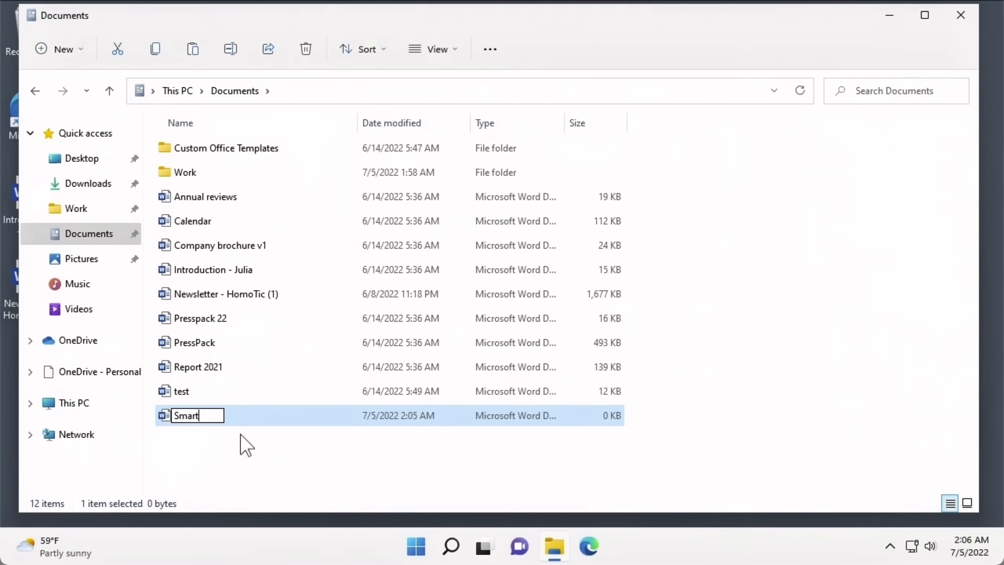
pyautogui.write('Home information')
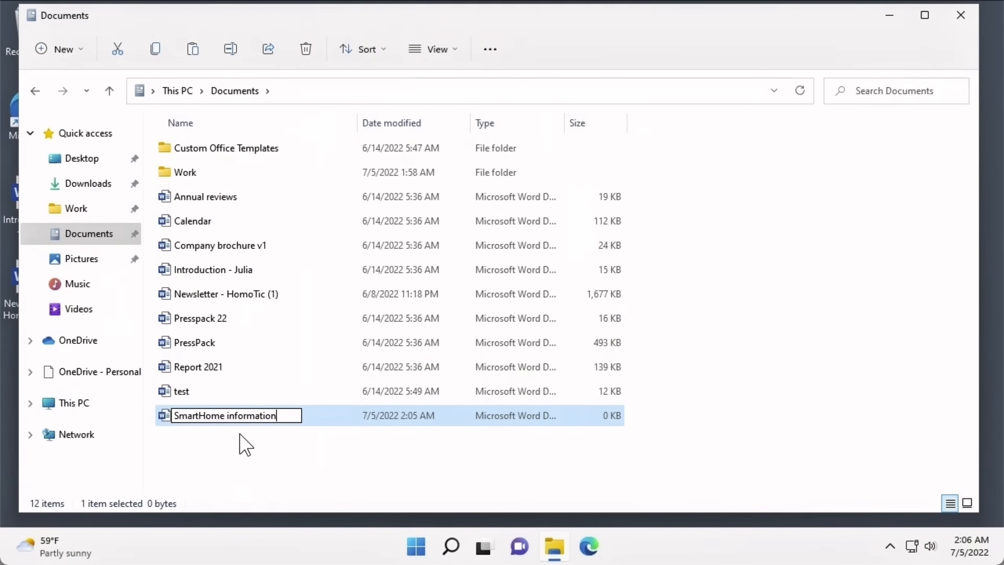
pyautogui.click(245, 445)
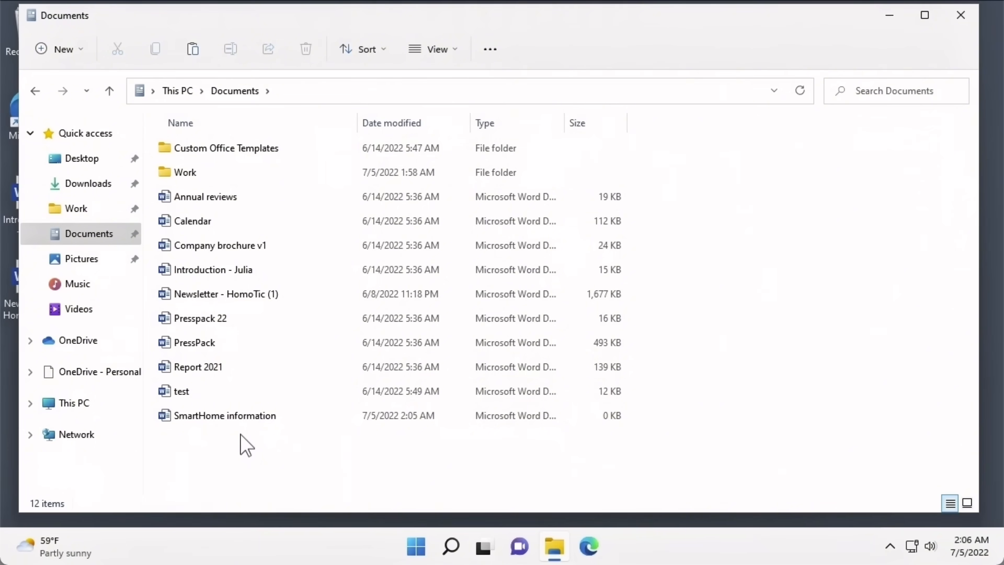
pyautogui.doubleClick(236, 421)
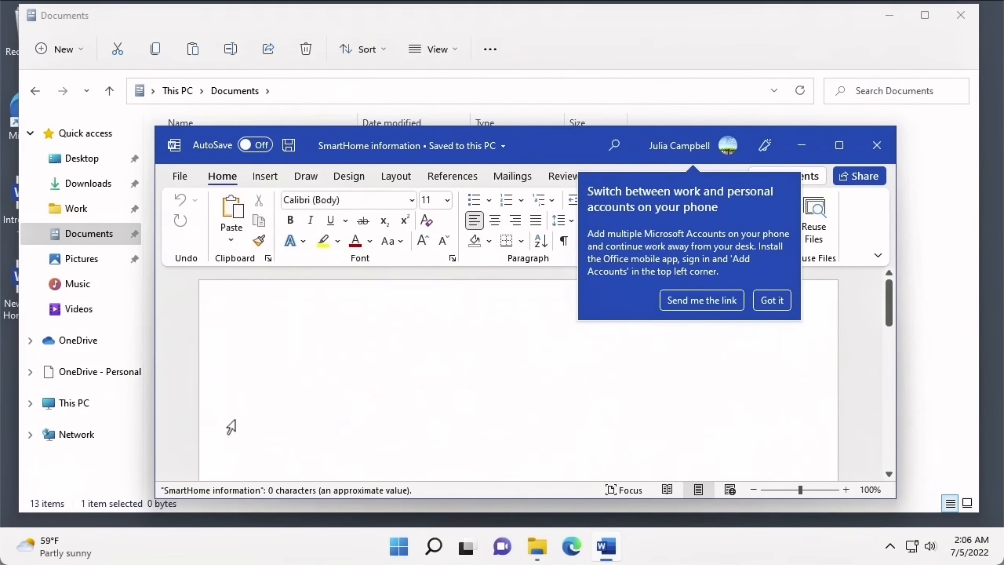
# - Enter the line 'SmartHome Information' and save the document when closing Word
pyautogui.write('SmartHo')
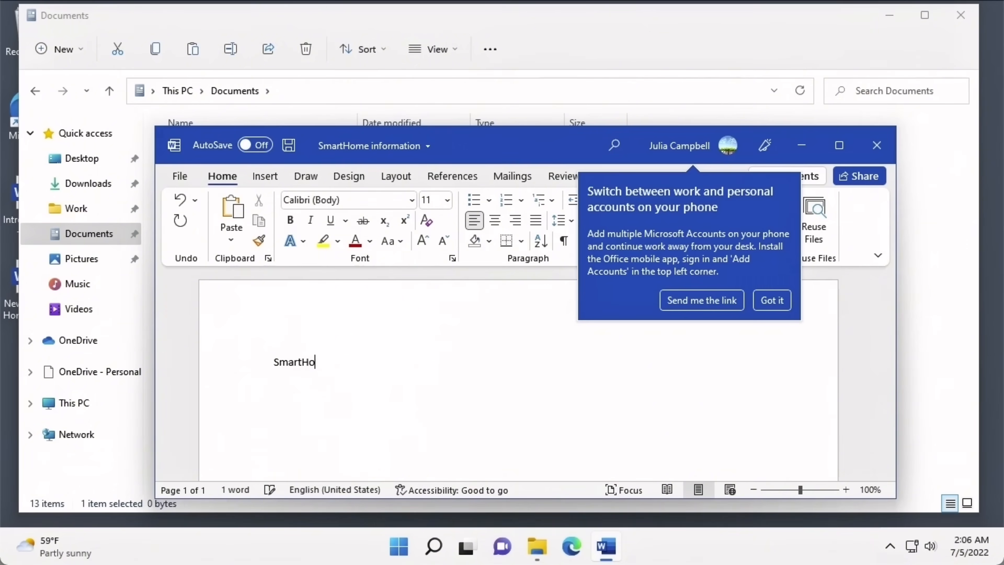
pyautogui.write('me Information')
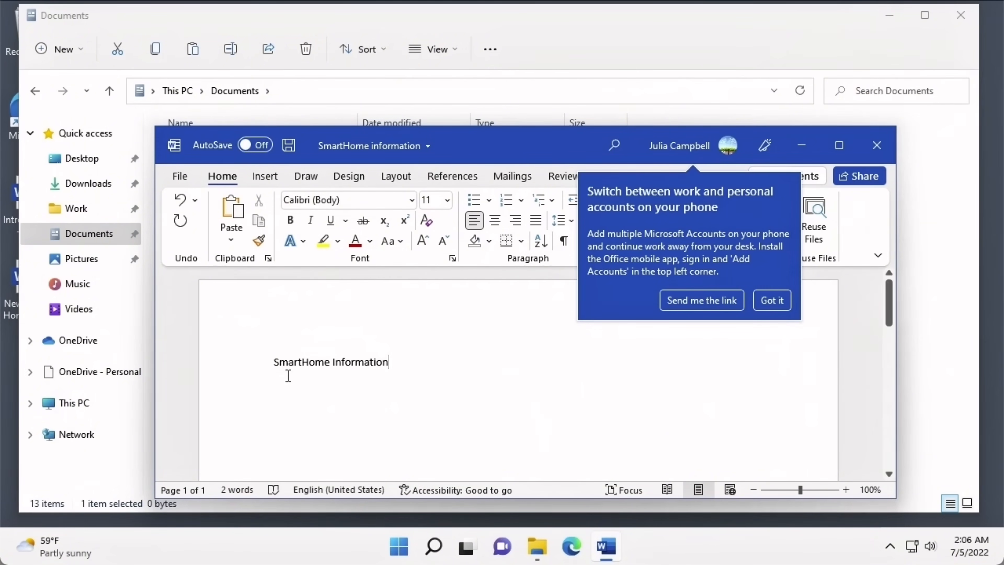
pyautogui.click(868, 160)
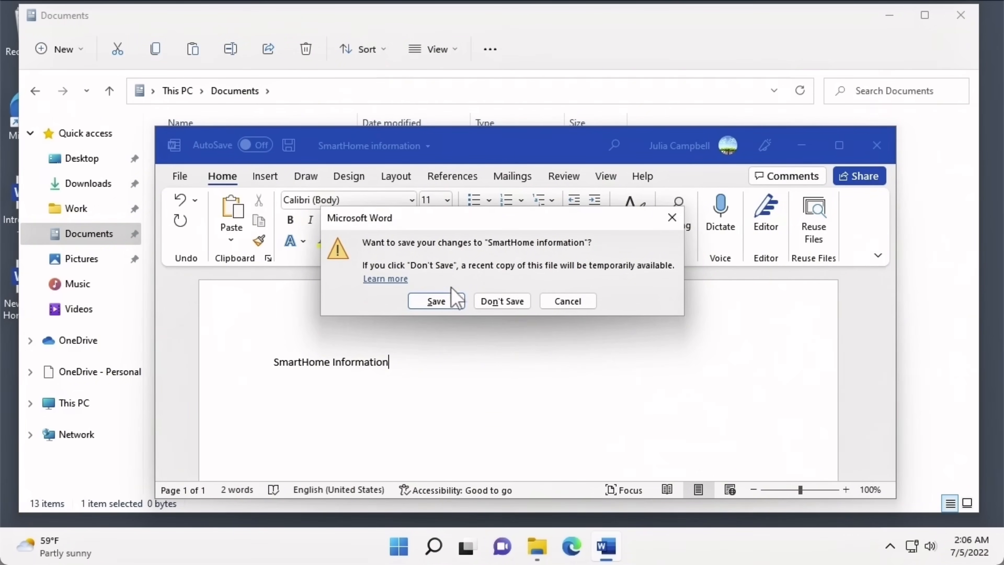
pyautogui.click(449, 302)
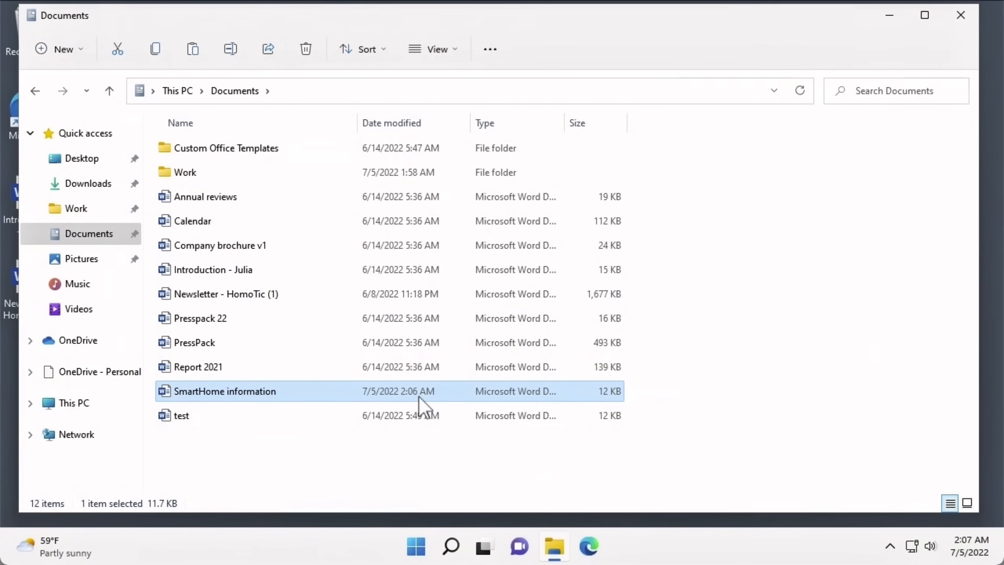
# - Make a 'Newsletters' folder via New > Folder and drag it onto Quick access
pyautogui.click(370, 445)
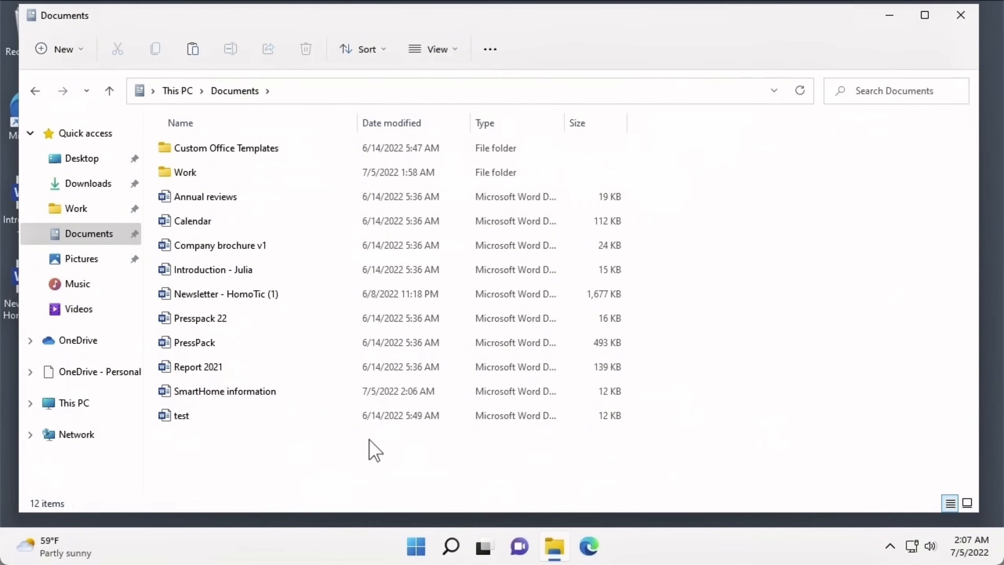
pyautogui.click(74, 61)
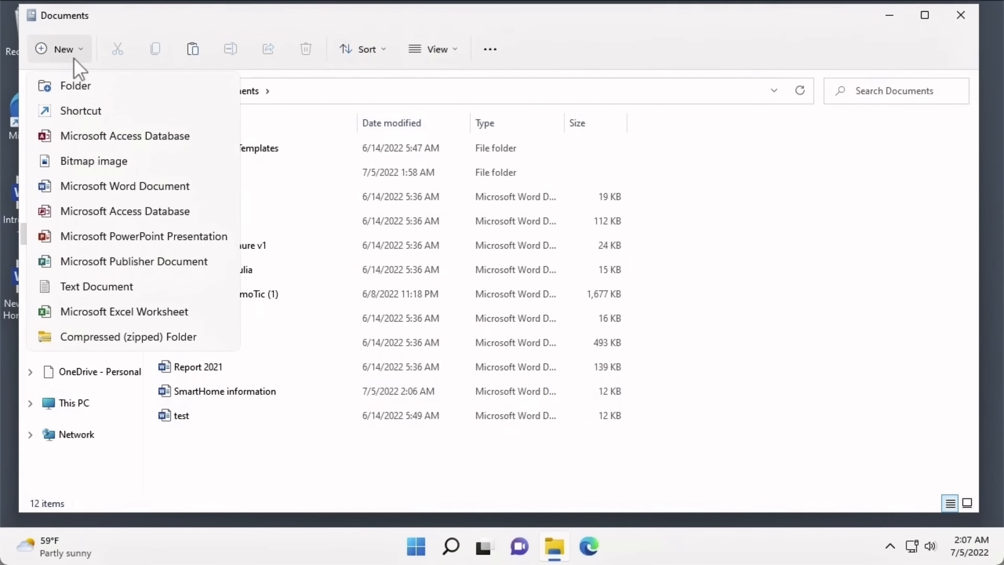
pyautogui.click(106, 86)
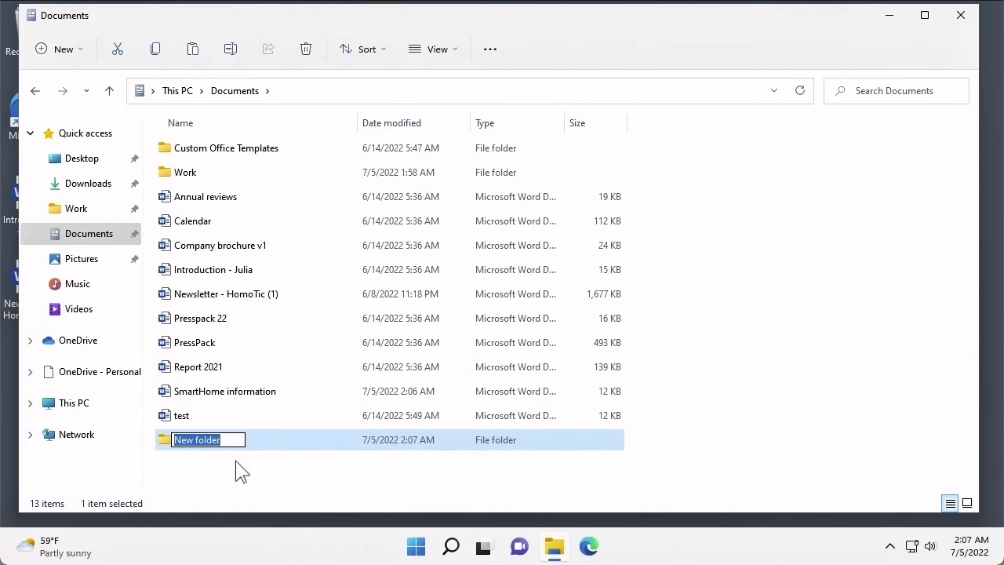
pyautogui.press('BackSpace')
pyautogui.write('News')
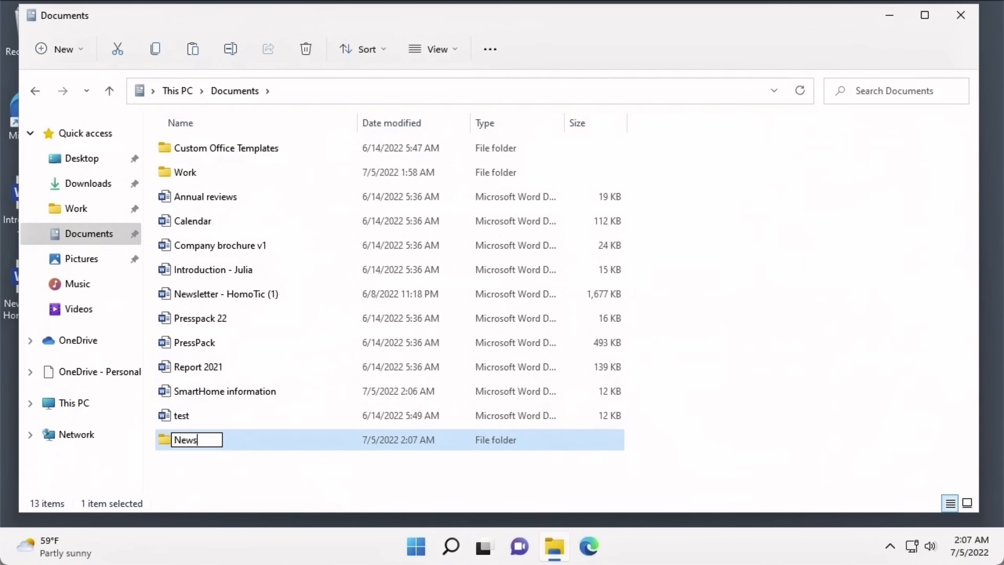
pyautogui.write('letters')
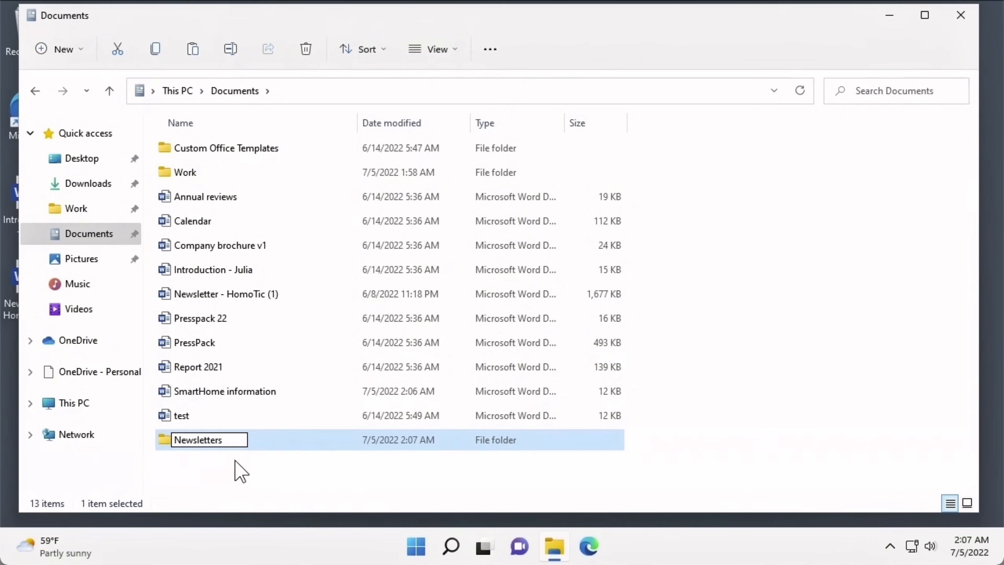
pyautogui.press('Return')
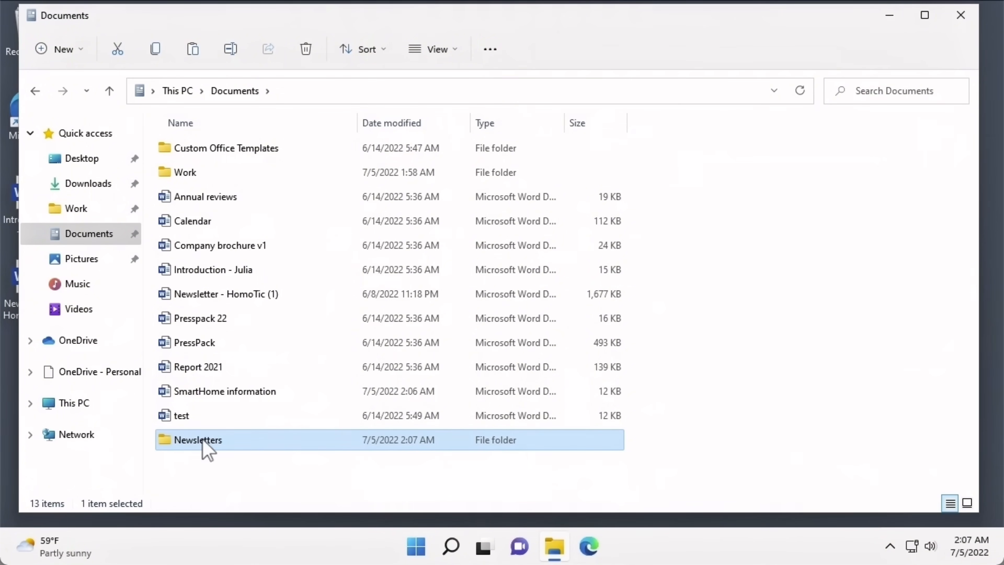
pyautogui.moveTo(202, 440); pyautogui.dragTo(80, 251)
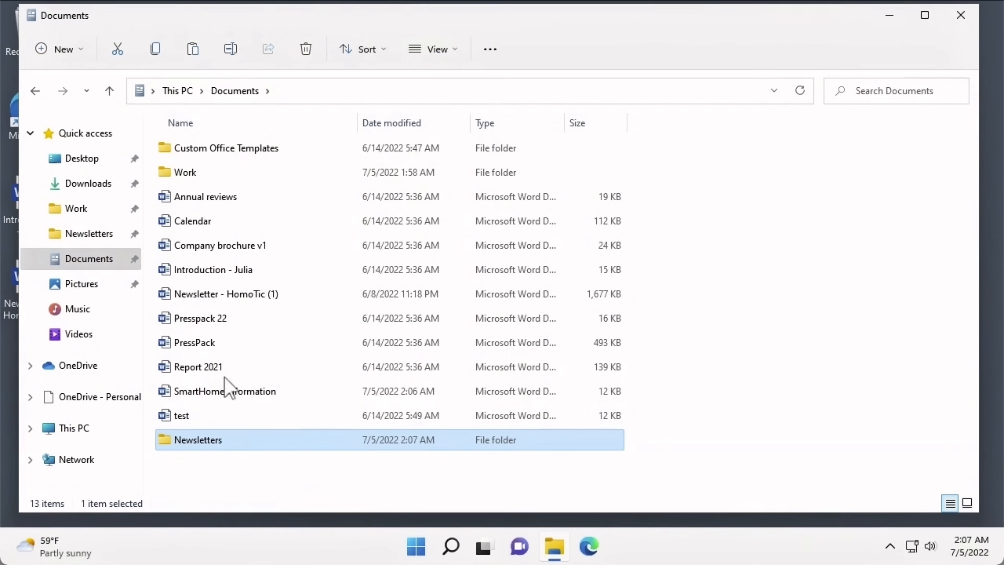
# - Drag SmartHome information onto the Newsletters folder and view the Newsletters folder contents
pyautogui.moveTo(241, 448)
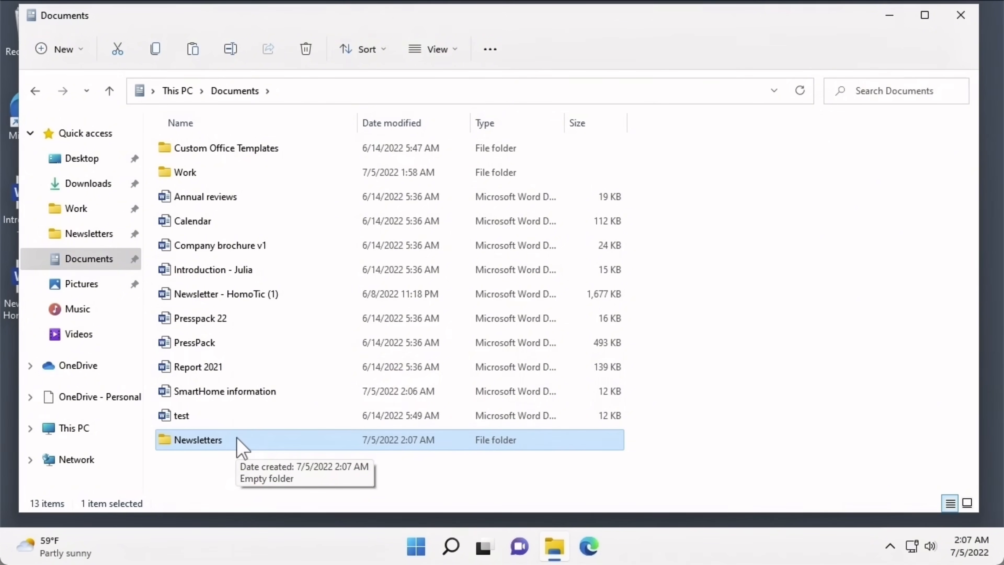
pyautogui.moveTo(221, 396)
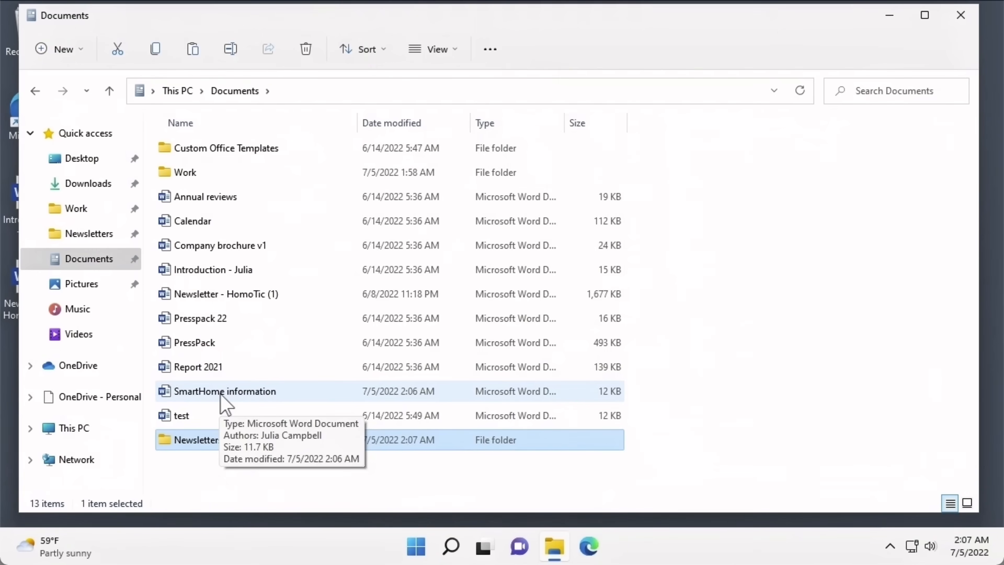
pyautogui.moveTo(221, 395); pyautogui.dragTo(224, 445)
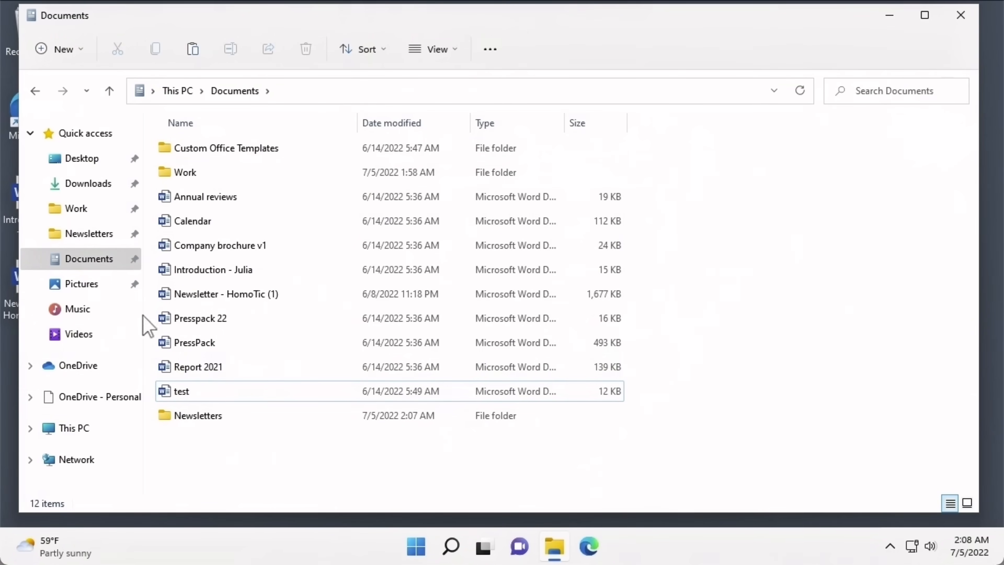
pyautogui.click(96, 246)
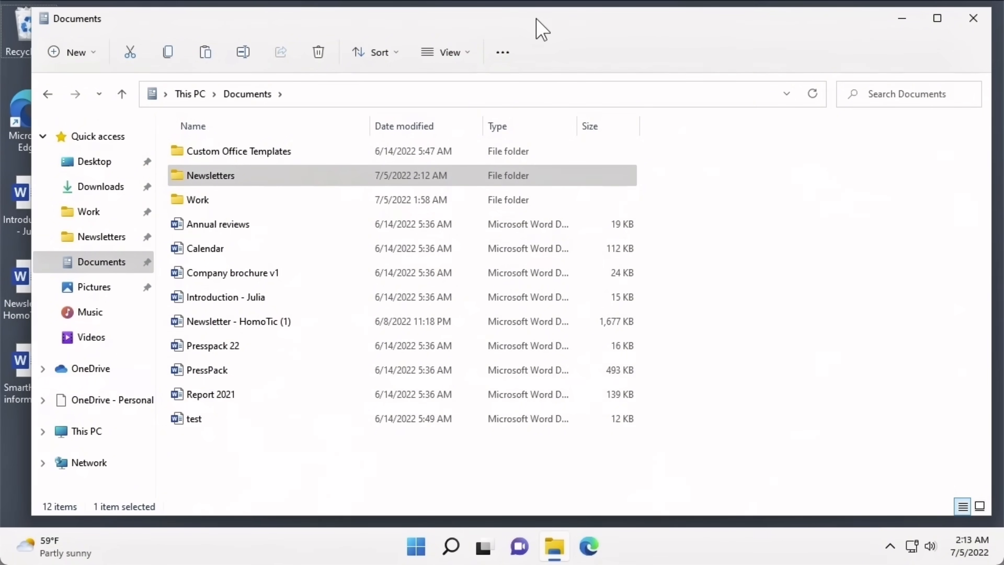
# - Rename the test document to 'Business expenses'
pyautogui.click(217, 418)
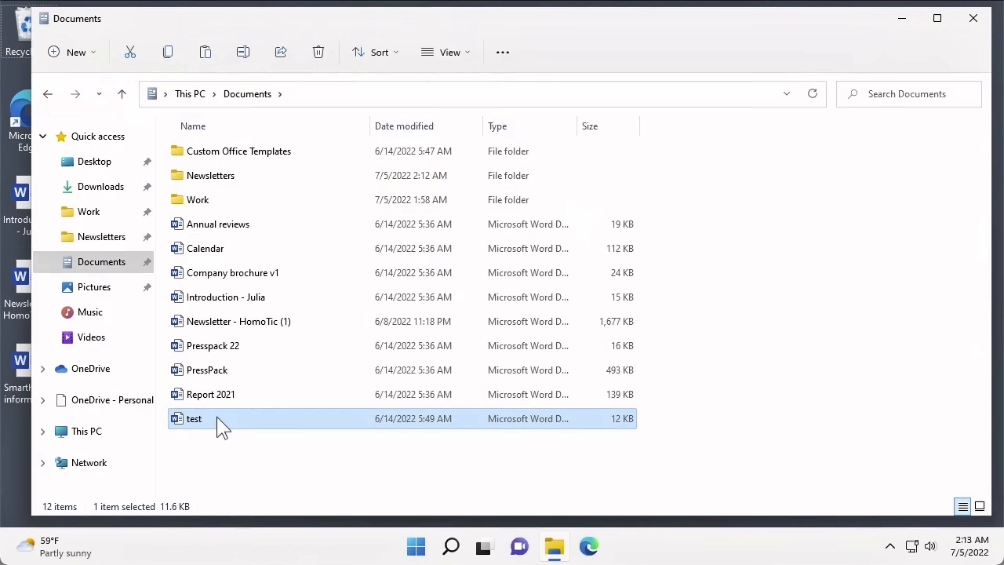
pyautogui.click(197, 422)
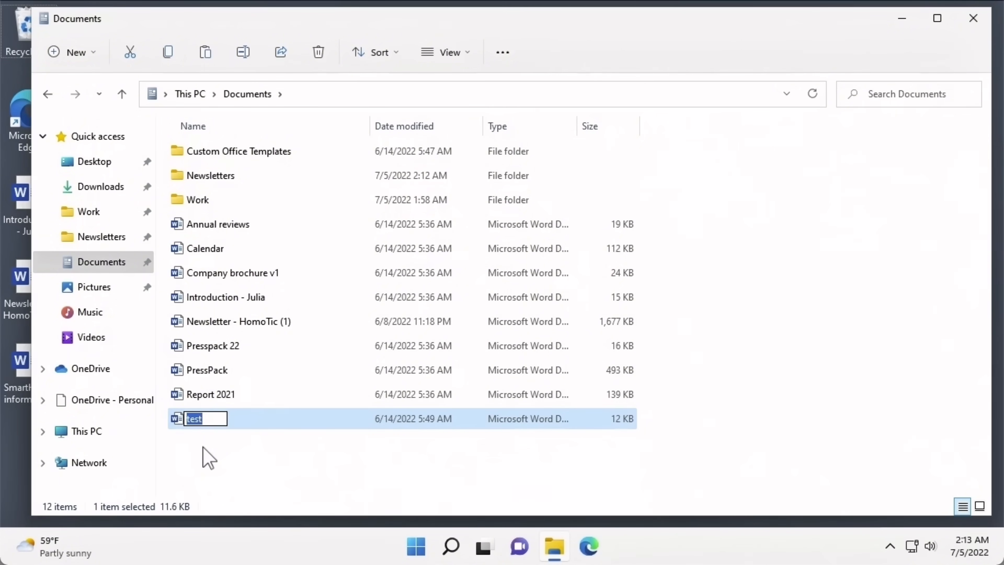
pyautogui.press('BackSpace')
pyautogui.write('Business expenses')
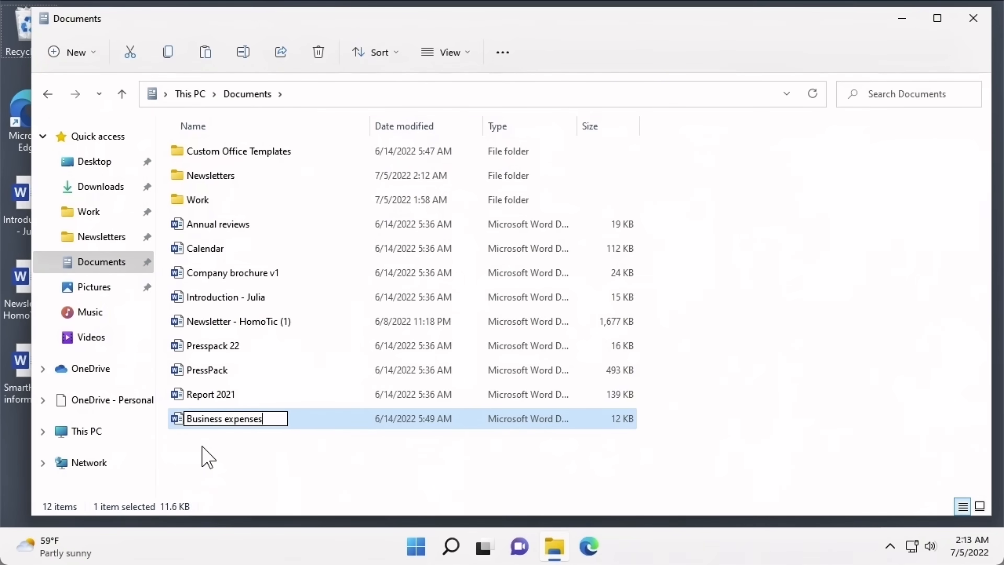
pyautogui.press('Return')
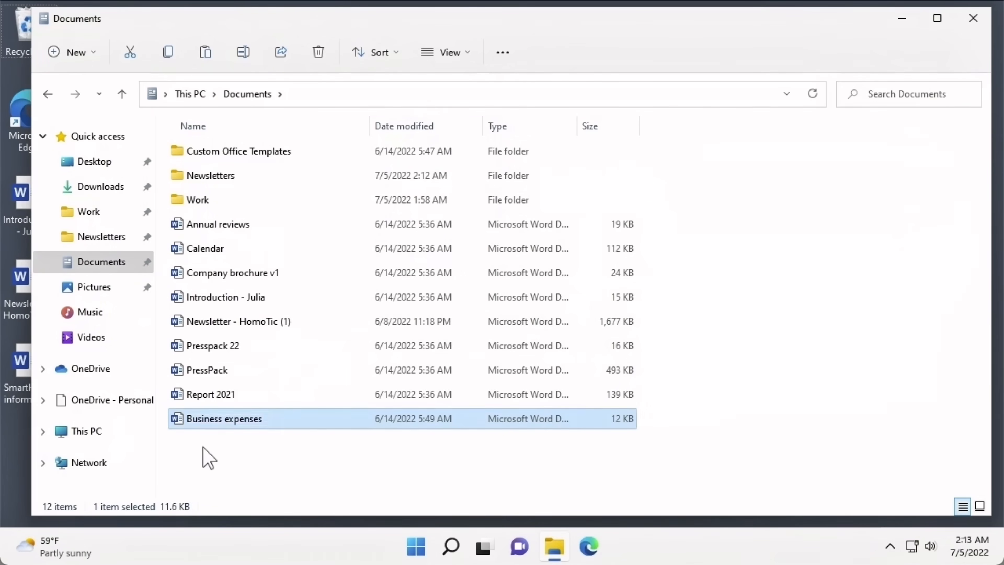
pyautogui.click(209, 458)
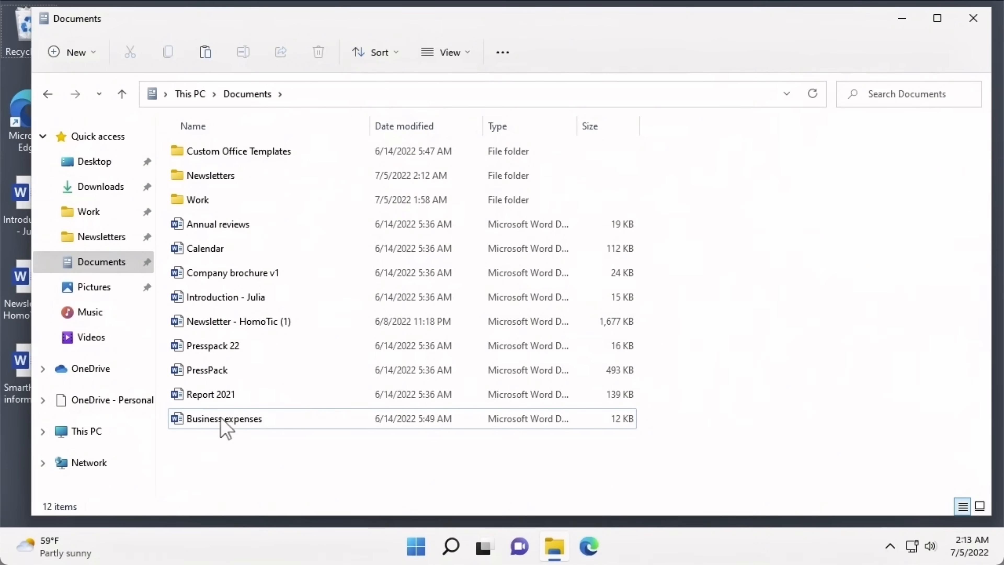
# - Trim the Introduction document's name to just 'Introduction', then close File Explorer
pyautogui.click(233, 303)
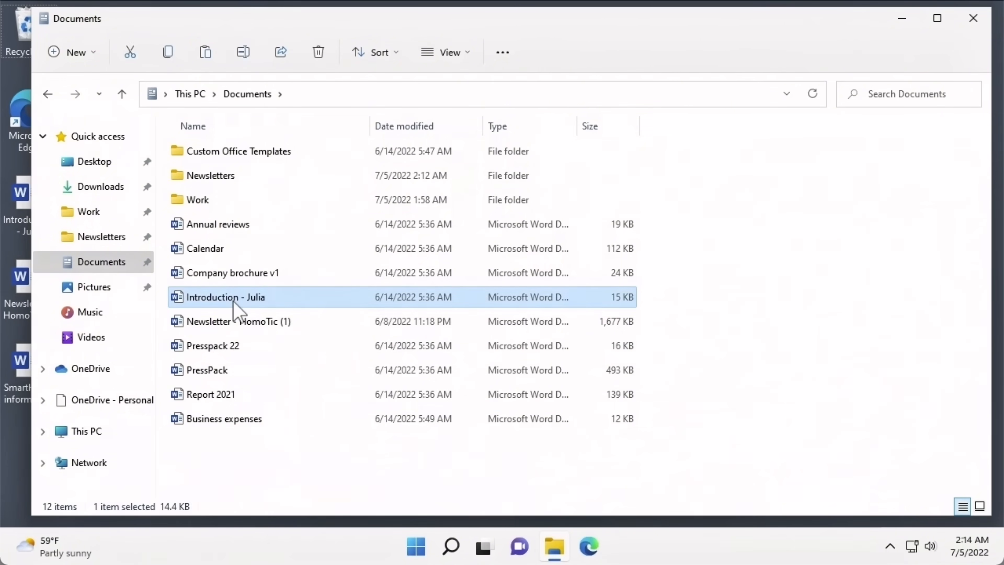
pyautogui.rightClick(233, 301)
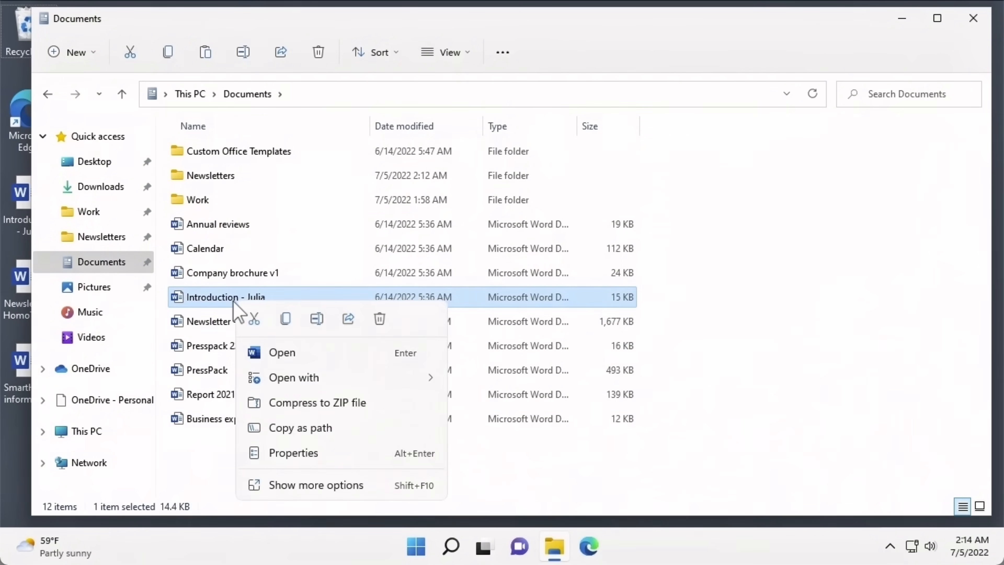
pyautogui.click(317, 320)
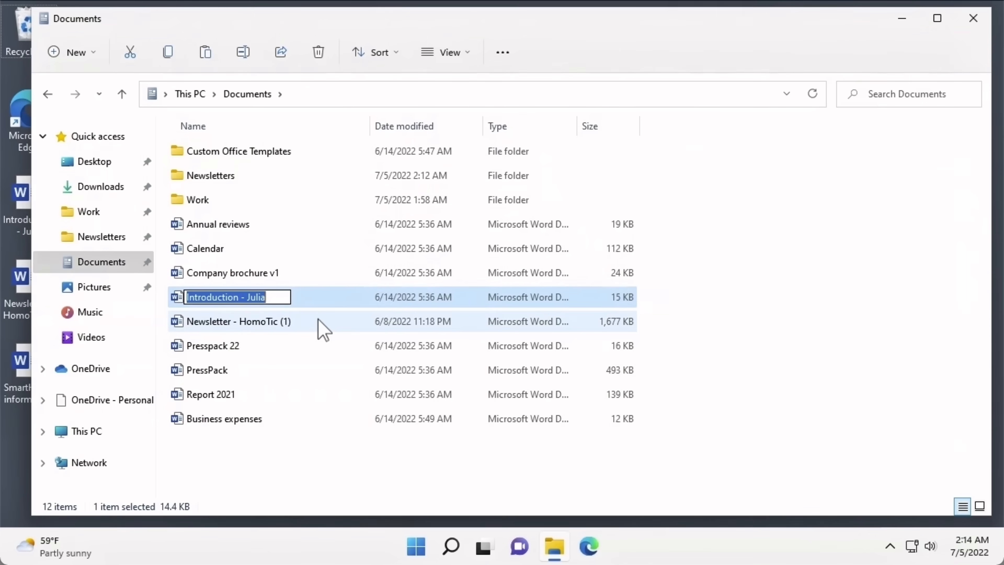
pyautogui.click(273, 298)
pyautogui.press('BackSpace')
pyautogui.press('BackSpace')
pyautogui.press('BackSpace')
pyautogui.press('BackSpace')
pyautogui.press('BackSpace')
pyautogui.press('BackSpace')
pyautogui.press('BackSpace')
pyautogui.press('BackSpace')
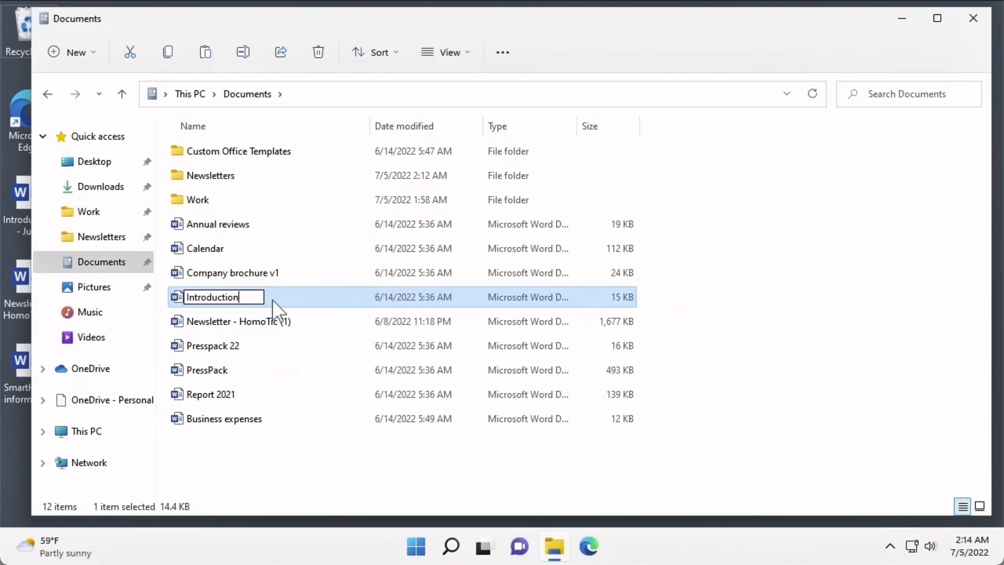
pyautogui.press('Return')
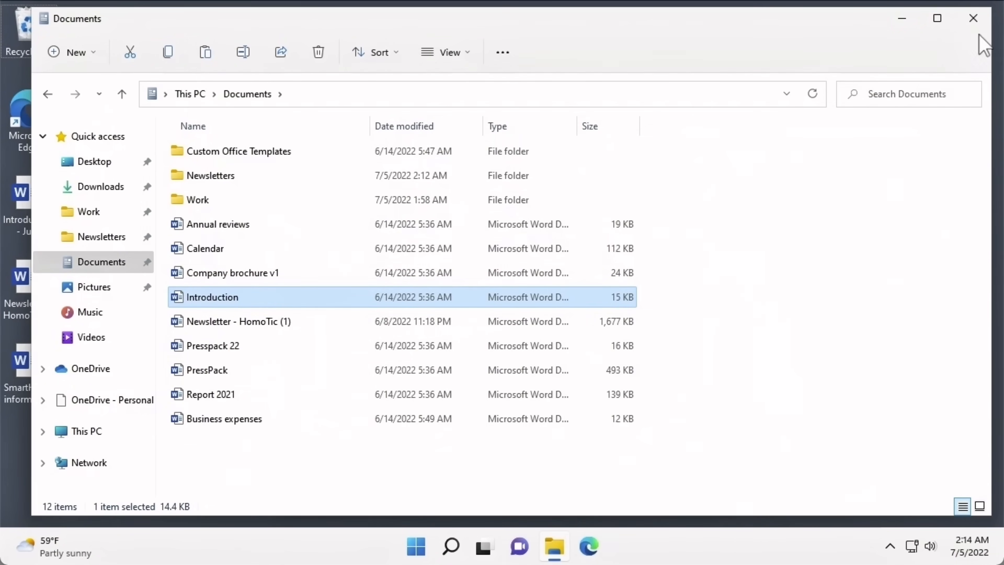
pyautogui.click(973, 19)
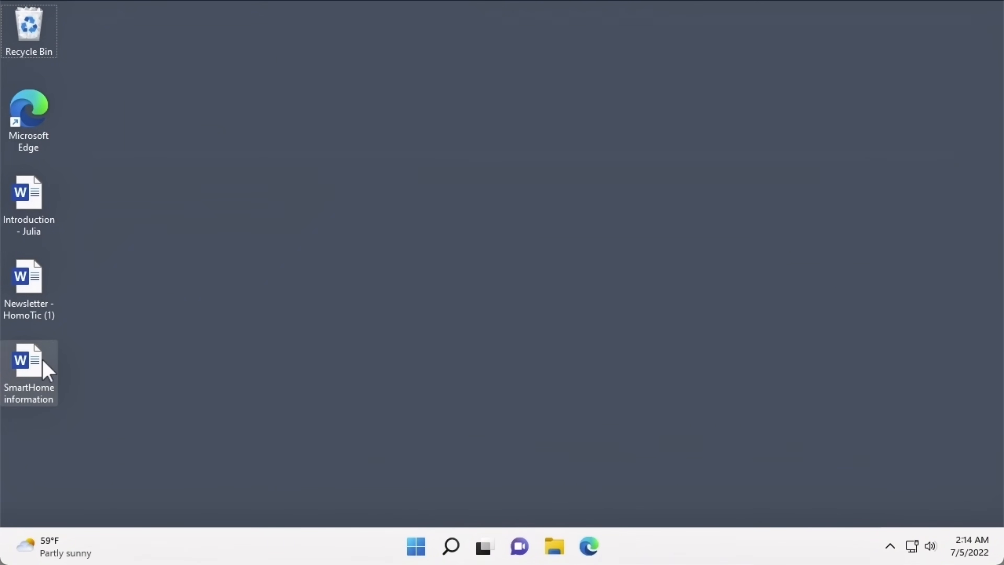
# - Rename the SmartHome information desktop file to 'SmartHome newsletter'
pyautogui.click(43, 393)
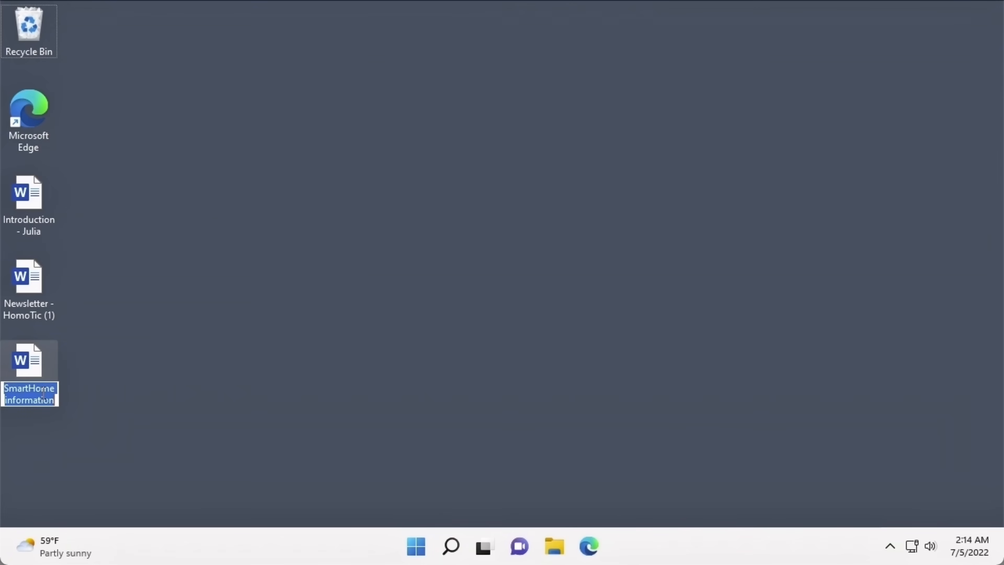
pyautogui.press('End')
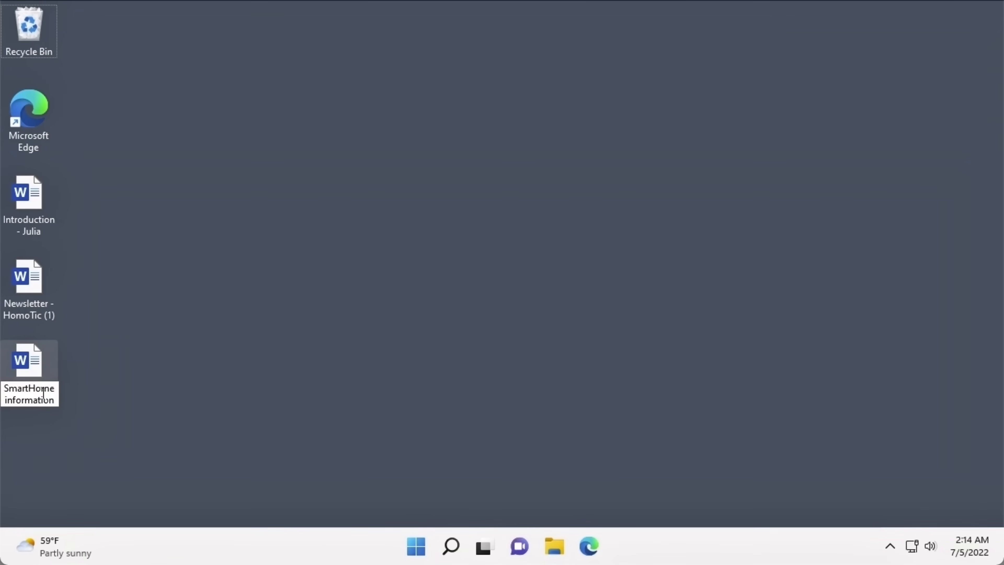
pyautogui.press('BackSpace')
pyautogui.press('BackSpace')
pyautogui.press('BackSpace')
pyautogui.press('BackSpace')
pyautogui.press('BackSpace')
pyautogui.press('BackSpace')
pyautogui.press('BackSpace')
pyautogui.press('BackSpace')
pyautogui.press('BackSpace')
pyautogui.press('BackSpace')
pyautogui.press('BackSpace')
pyautogui.write('newsletter')
pyautogui.press('Return')
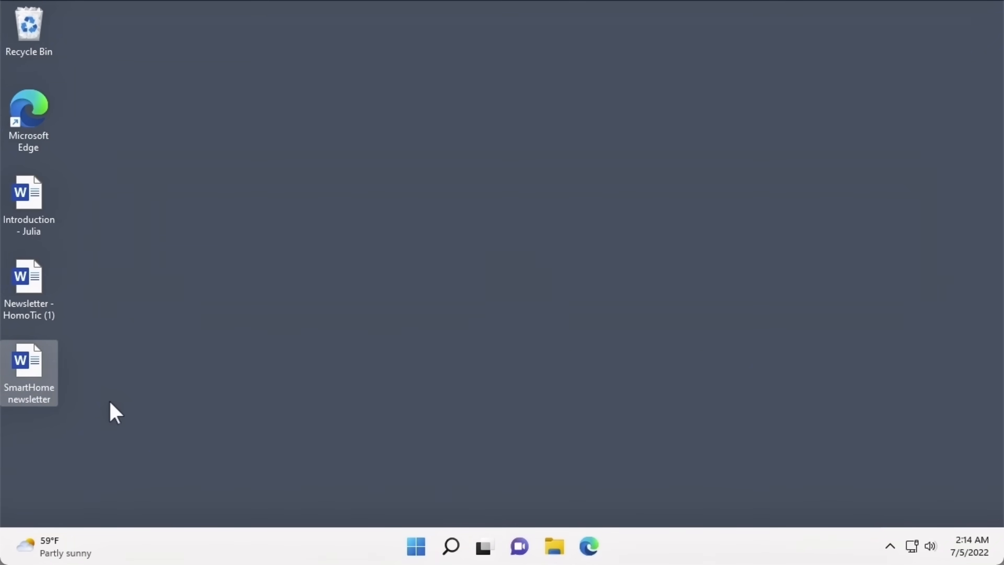
# - Rename the Introduction desktop file to 'SmartHome Intro'
pyautogui.rightClick(37, 228)
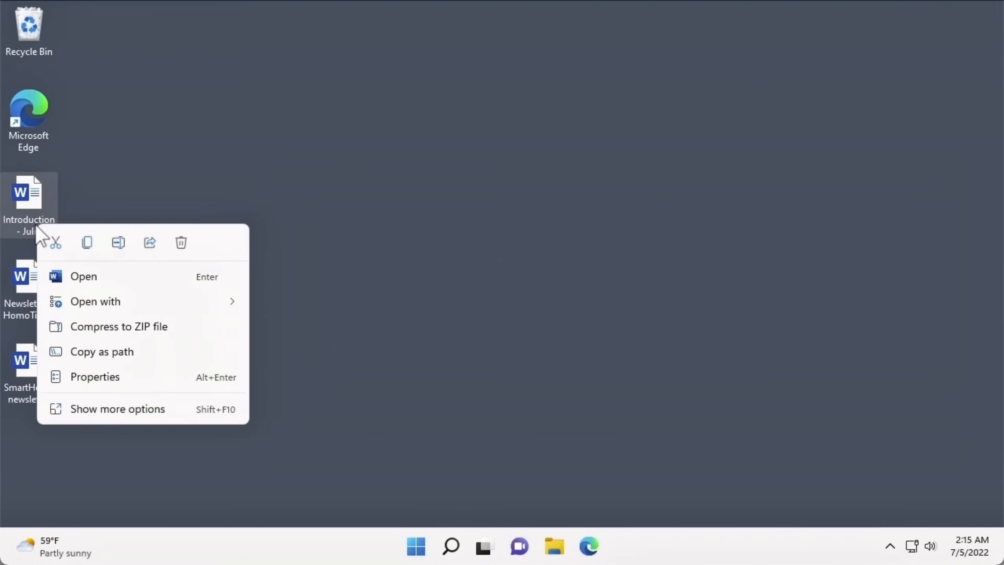
pyautogui.click(122, 242)
pyautogui.press('BackSpace')
pyautogui.write('Sm')
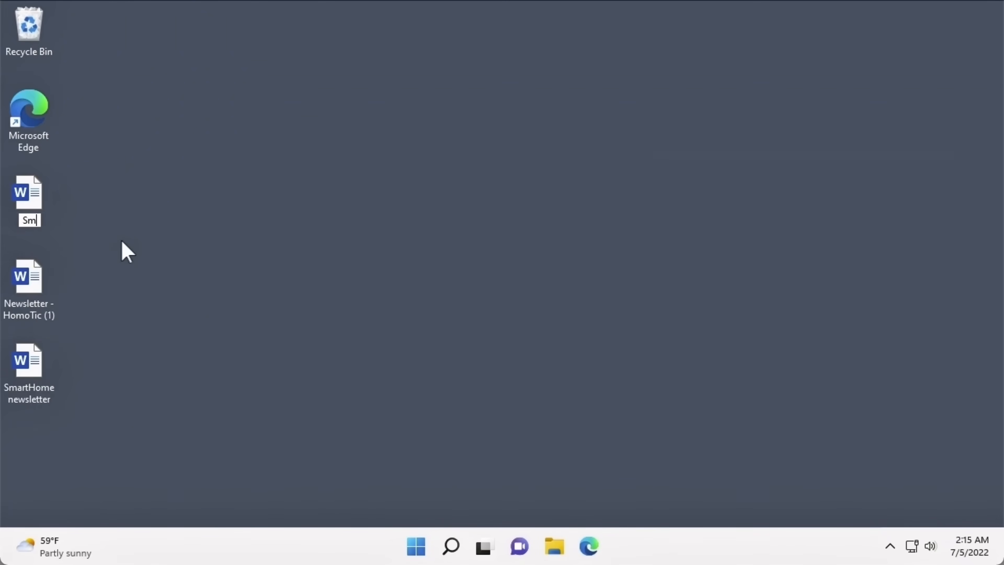
pyautogui.write('artHome Intro')
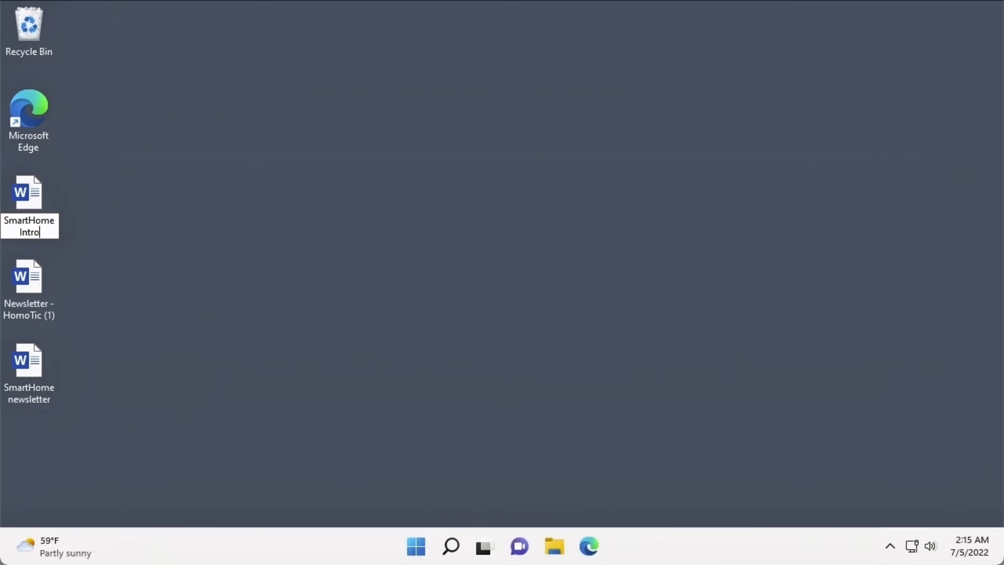
pyautogui.press('Return')
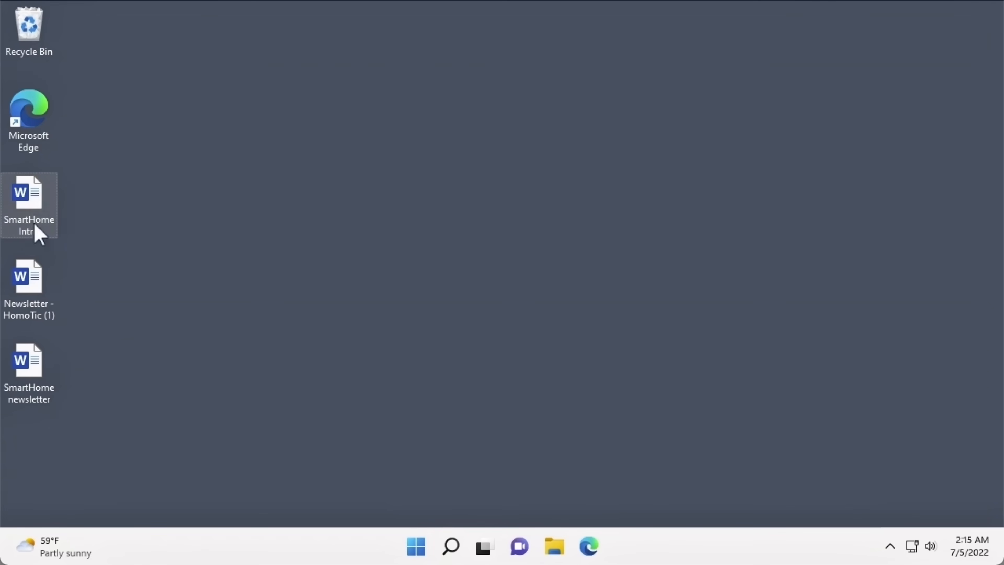
# - Batch-rename the three desktop Word files to 'SmartHome Introduction' (1), (2), (3)
pyautogui.keyDown('ctrl'); pyautogui.click(36, 284); pyautogui.keyUp('ctrl')
pyautogui.keyDown('ctrl'); pyautogui.click(36, 353); pyautogui.keyUp('ctrl')
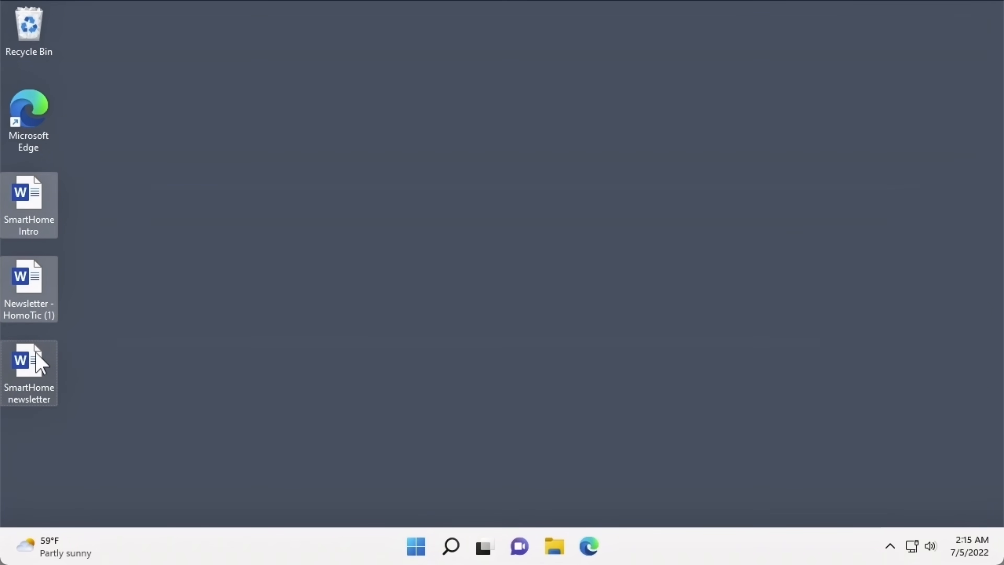
pyautogui.rightClick(40, 361)
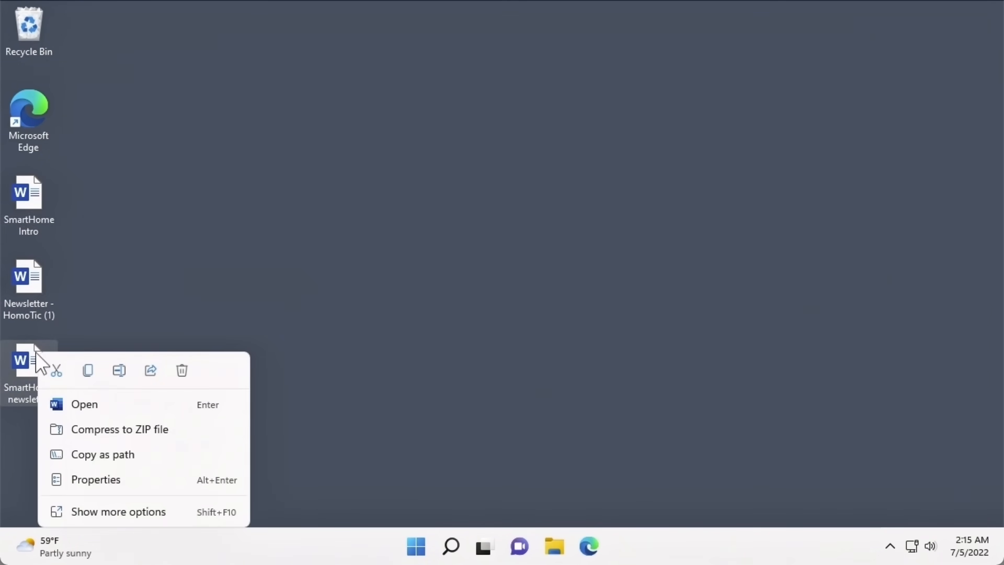
pyautogui.click(119, 371)
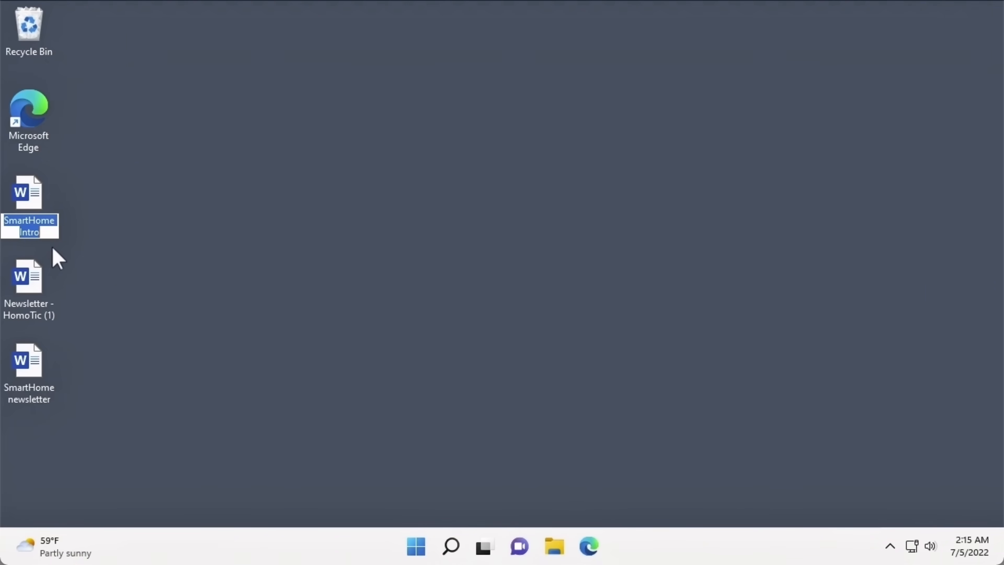
pyautogui.press('Right')
pyautogui.write('duc')
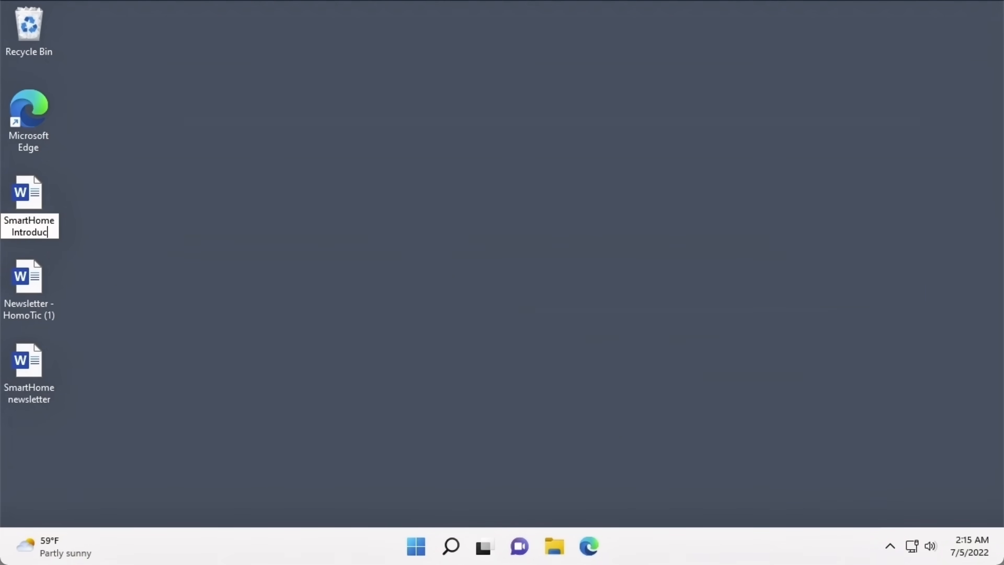
pyautogui.write('tion')
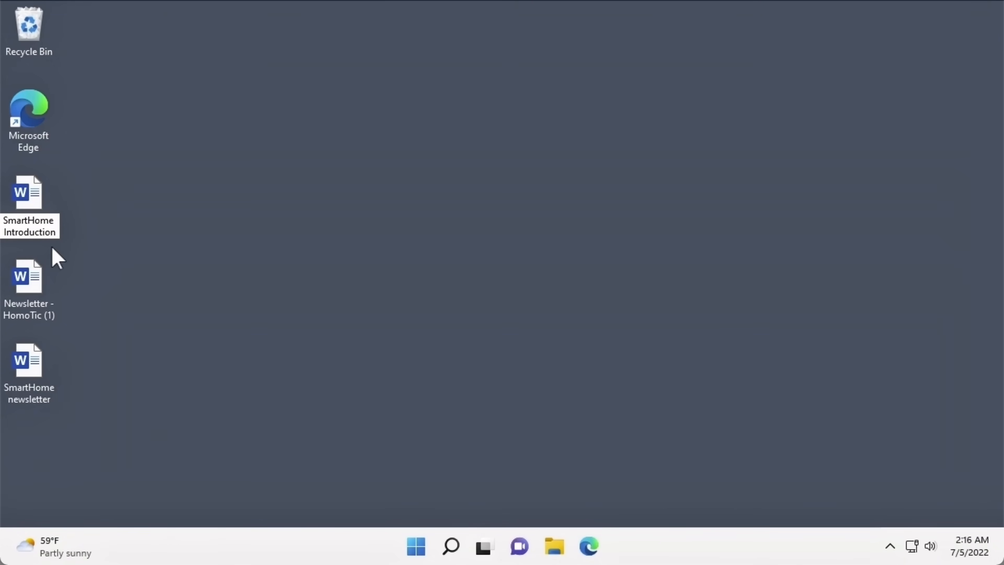
pyautogui.press('Return')
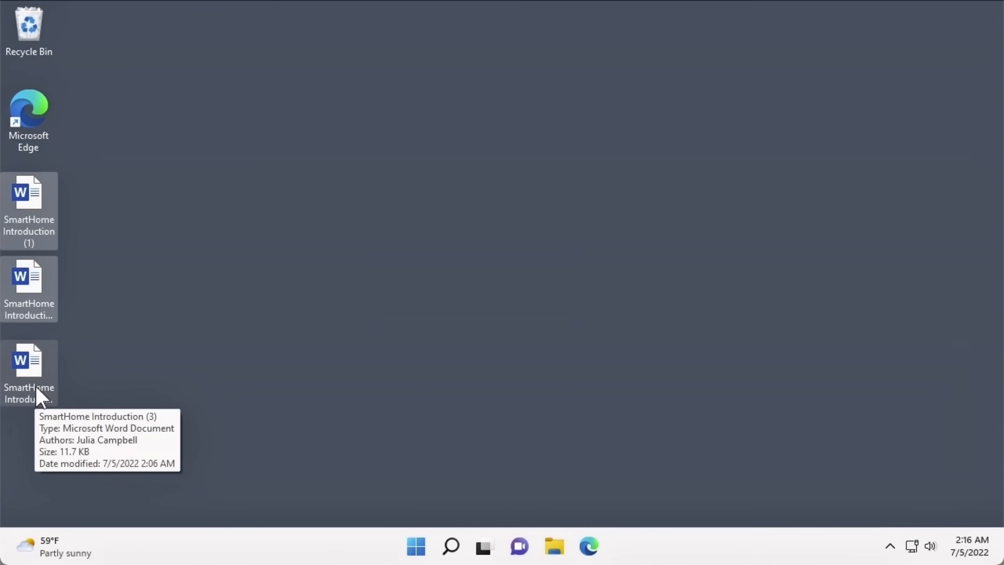
pyautogui.click(441, 90)
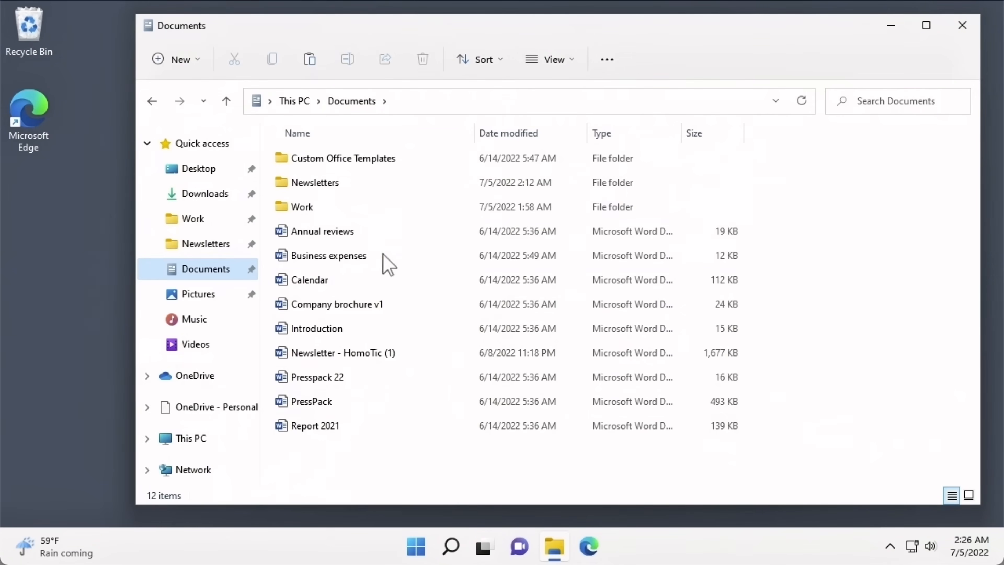
# - Delete Business expenses from the toolbar, then Annual reviews, Calendar and Company brochure v1 together
pyautogui.click(385, 267)
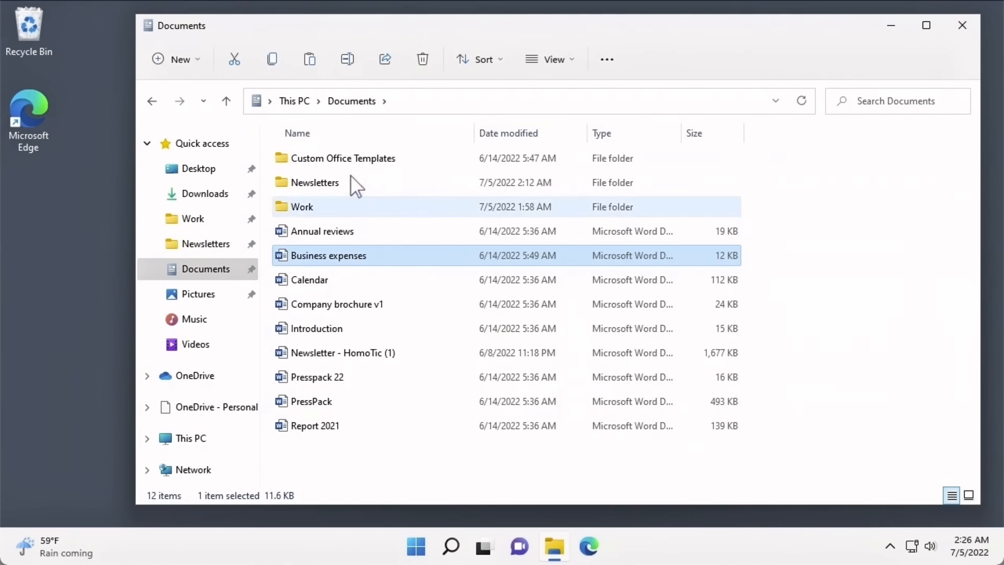
pyautogui.click(411, 67)
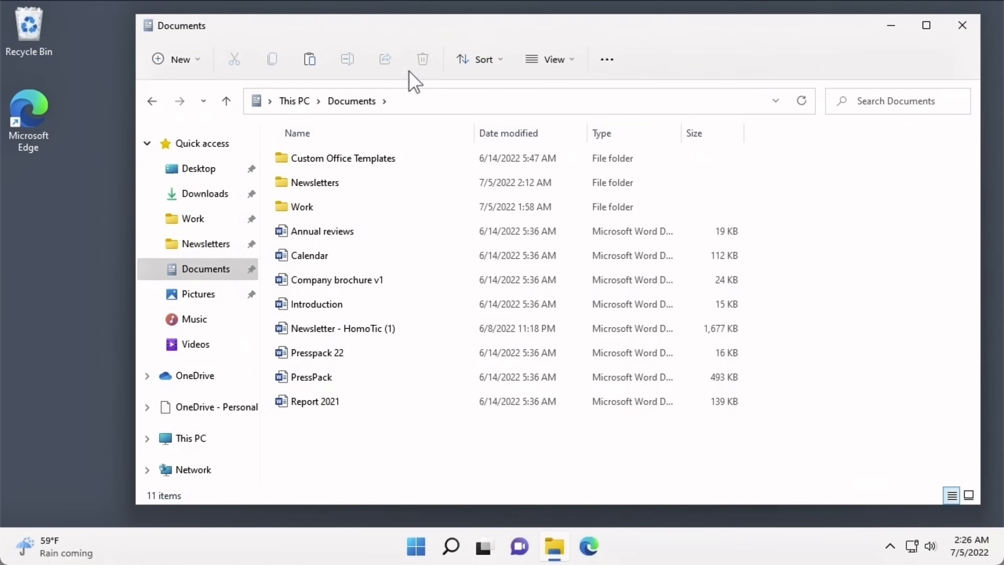
pyautogui.click(349, 233)
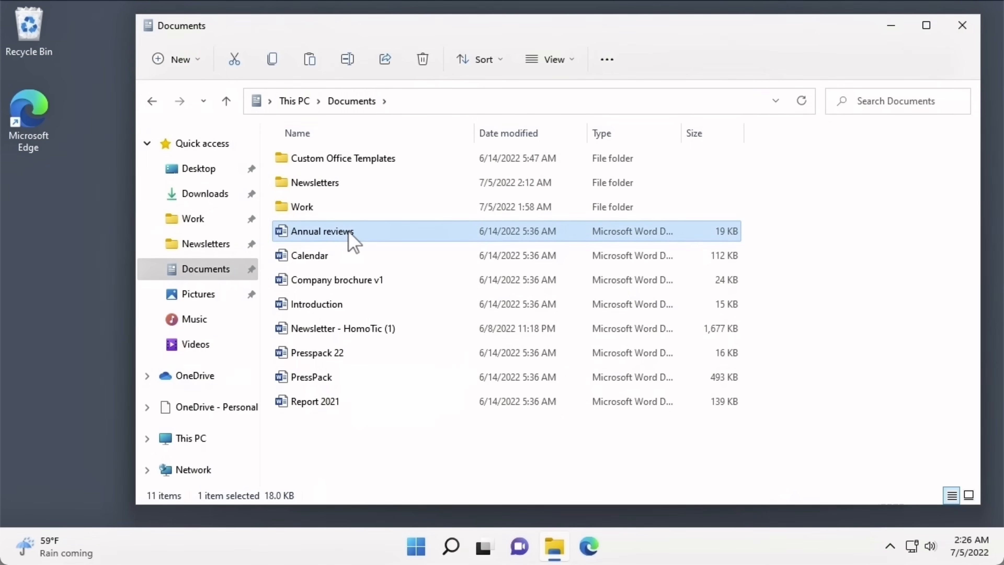
pyautogui.keyDown('ctrl'); pyautogui.click(348, 257); pyautogui.keyUp('ctrl')
pyautogui.keyDown('ctrl'); pyautogui.click(348, 279); pyautogui.keyUp('ctrl')
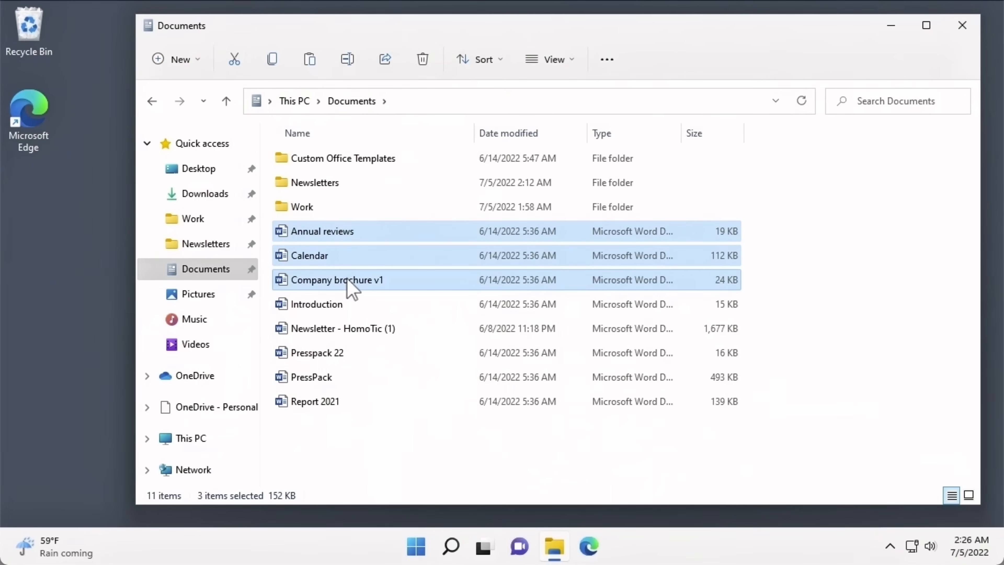
pyautogui.rightClick(347, 279)
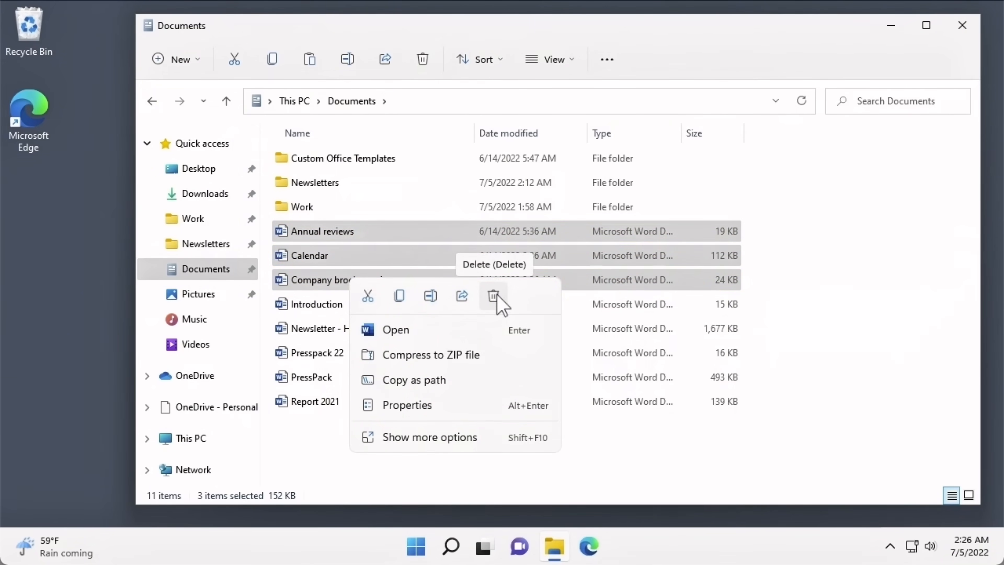
pyautogui.click(494, 296)
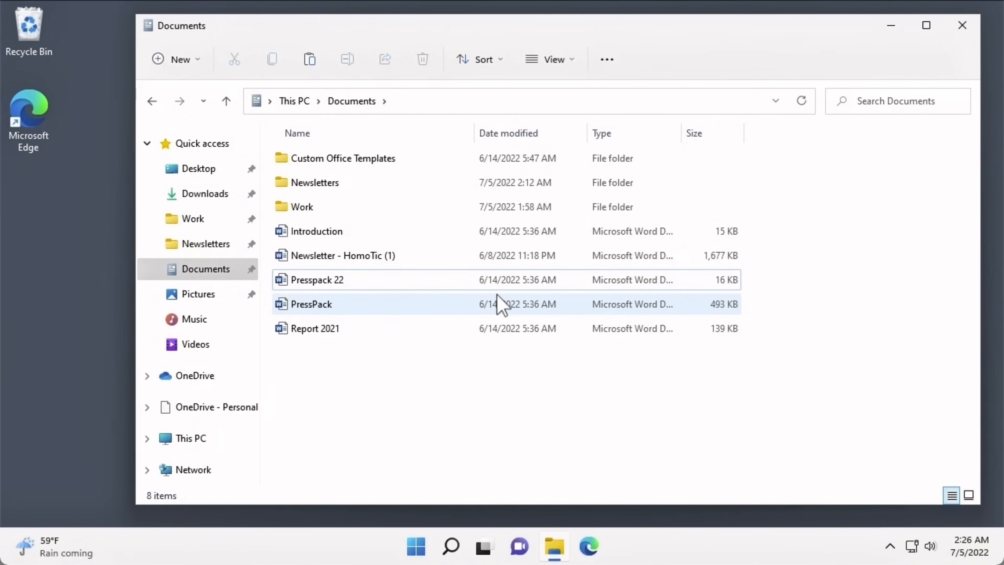
# - Delete Introduction with the Delete key and drag Newsletter - HomoTic (1) to the Recycle Bin
pyautogui.click(396, 234)
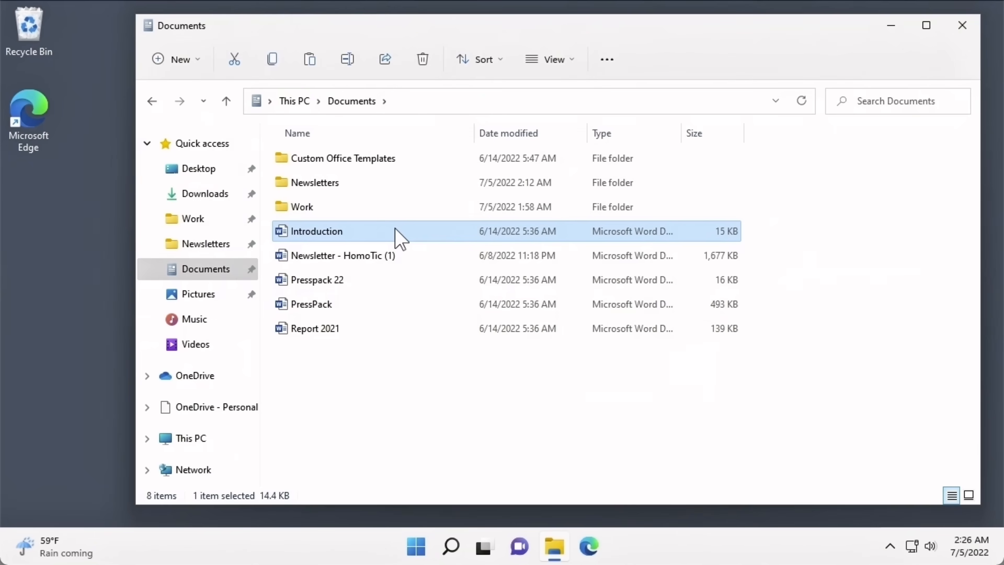
pyautogui.press('Delete')
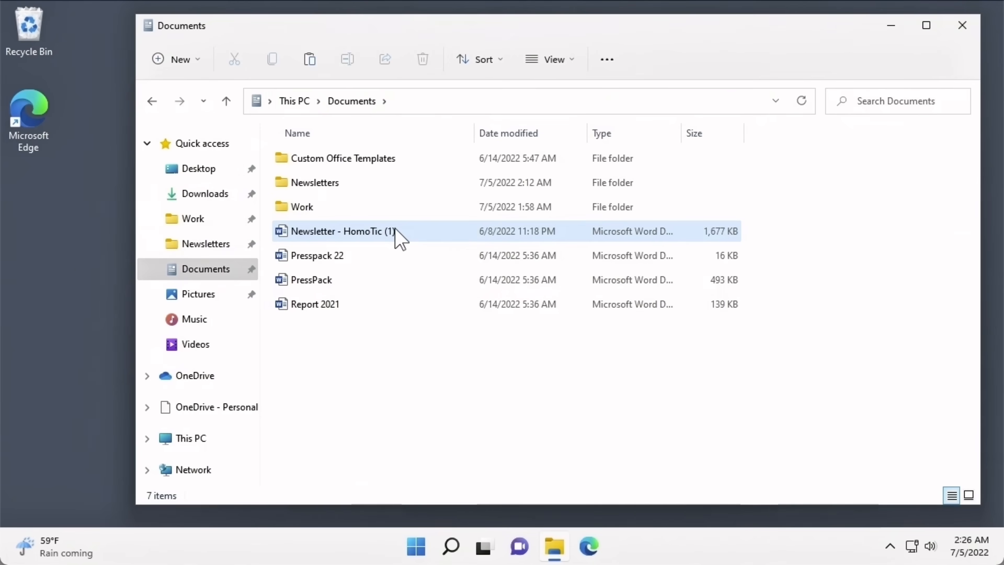
pyautogui.click(395, 230)
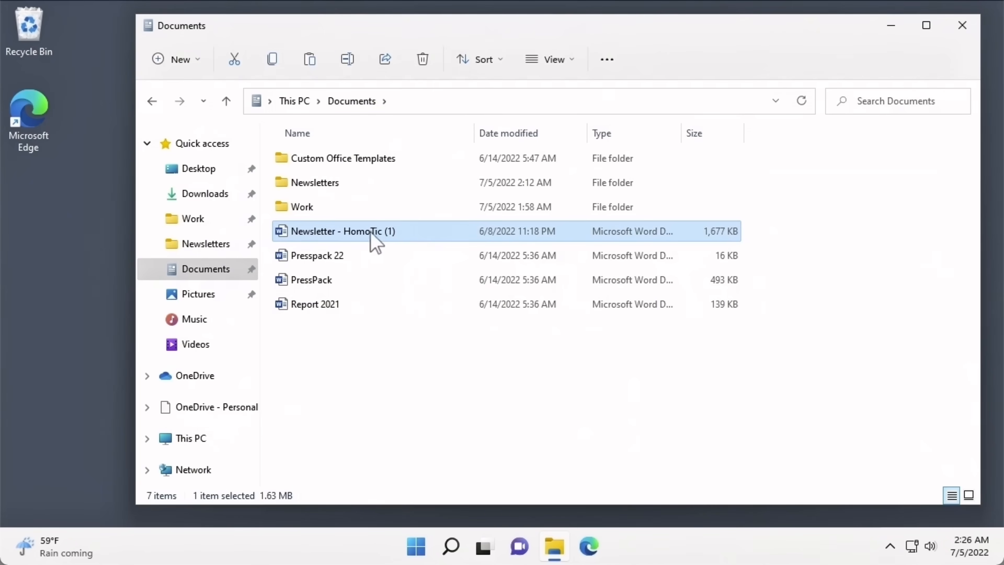
pyautogui.moveTo(352, 234); pyautogui.dragTo(34, 41)
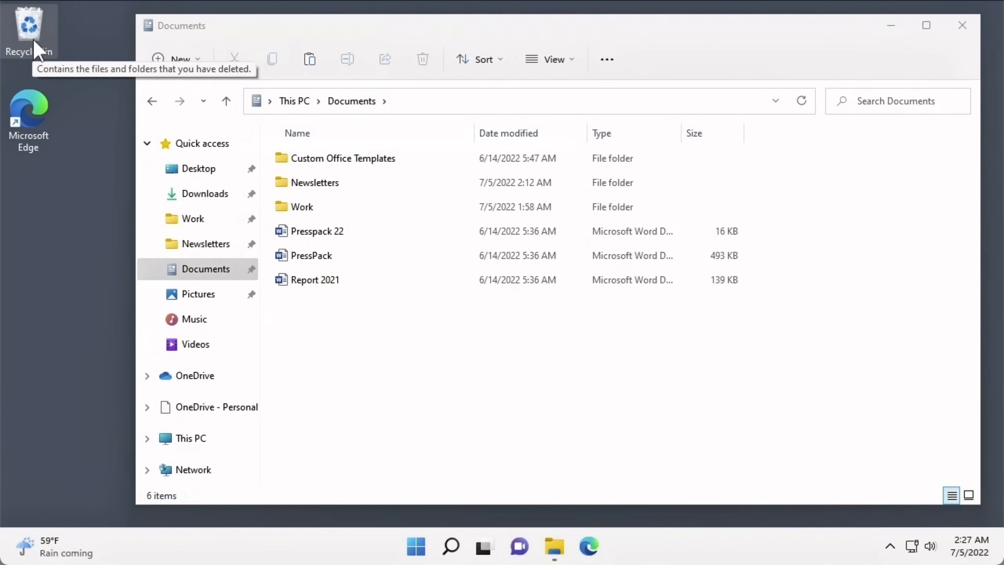
# - Open Company brochure v1's properties in the Recycle Bin and restore it
pyautogui.doubleClick(34, 40)
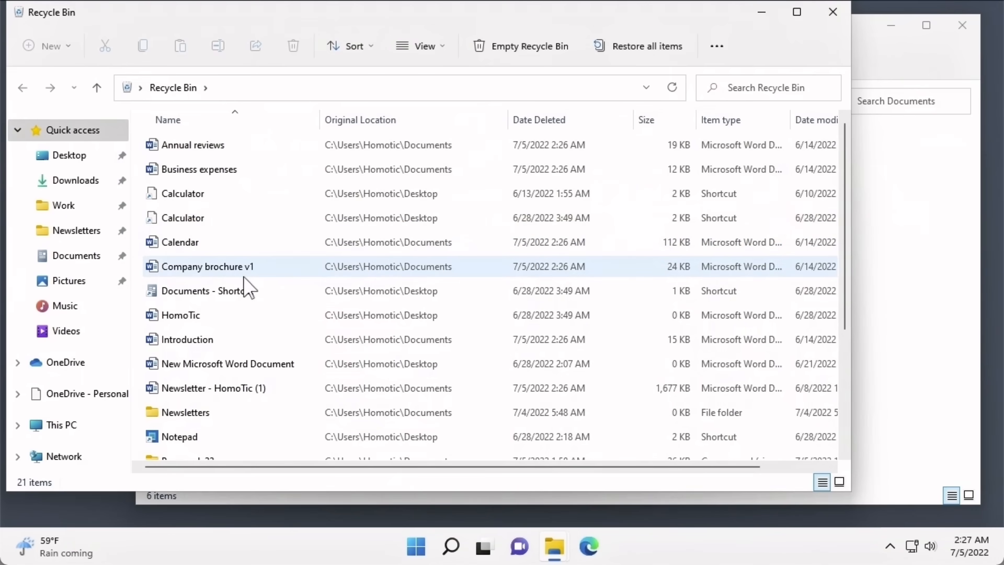
pyautogui.moveTo(244, 277)
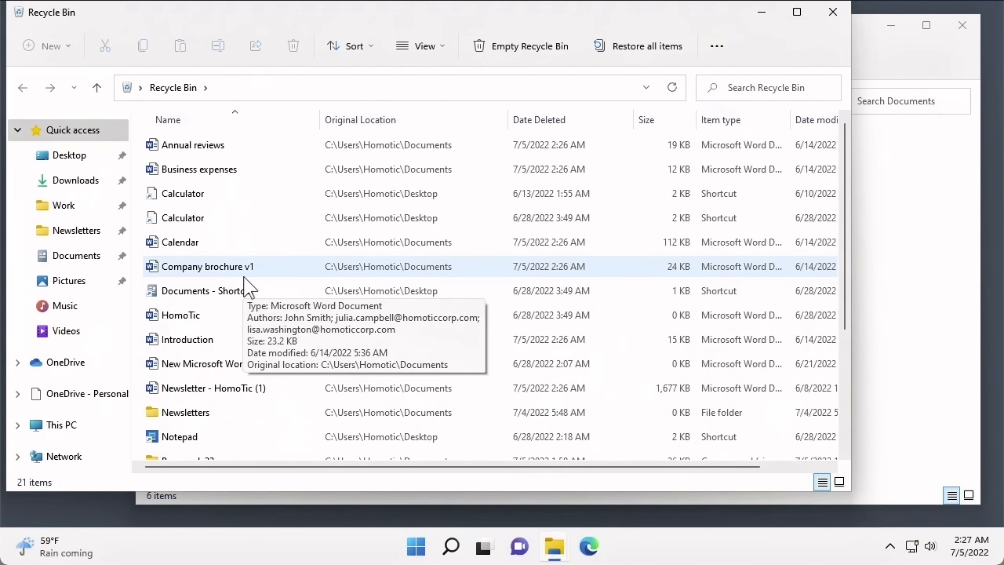
pyautogui.doubleClick(244, 276)
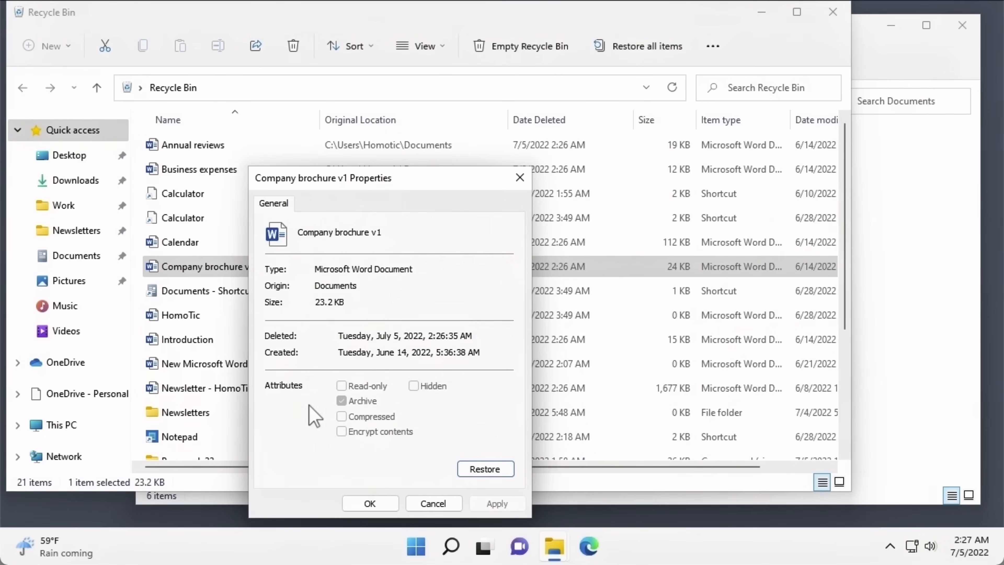
pyautogui.click(470, 473)
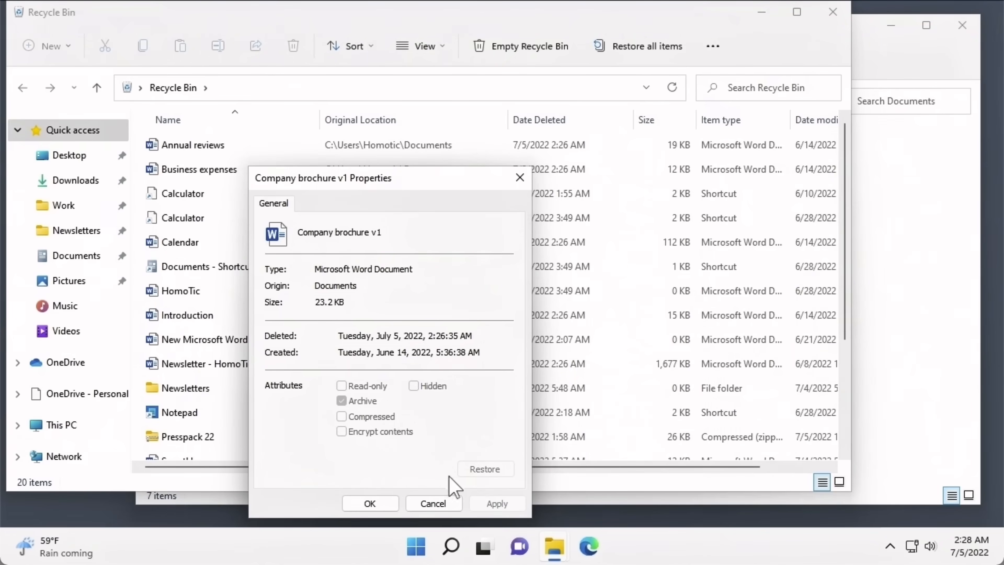
# - Close the Properties dialog and restore Annual reviews from the Recycle Bin
pyautogui.click(376, 504)
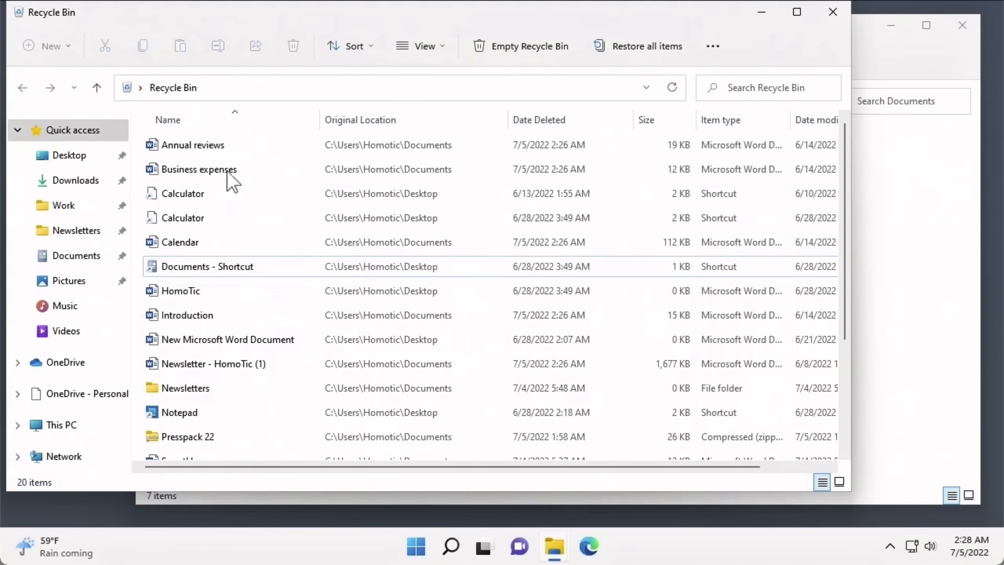
pyautogui.click(221, 157)
pyautogui.rightClick(220, 150)
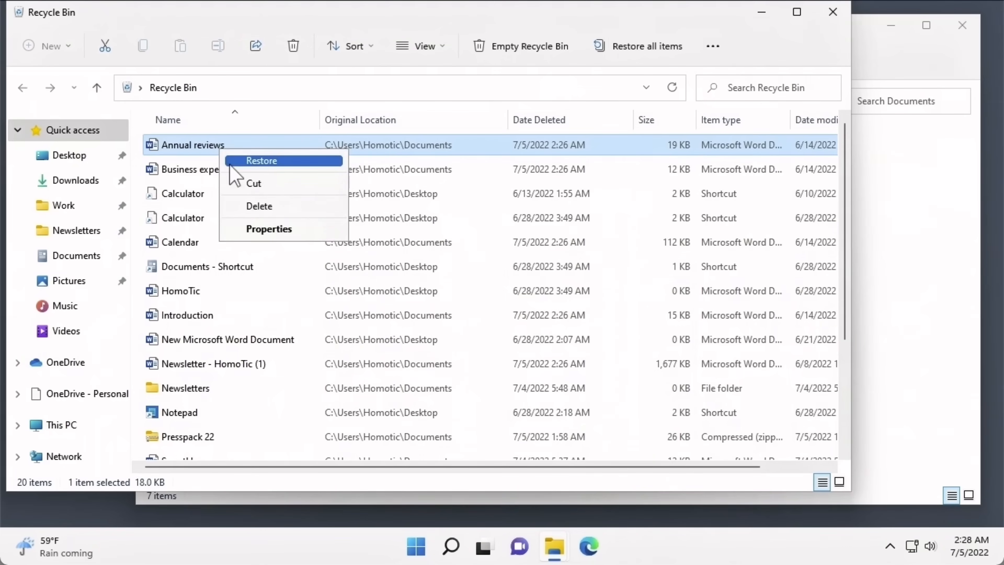
pyautogui.click(230, 163)
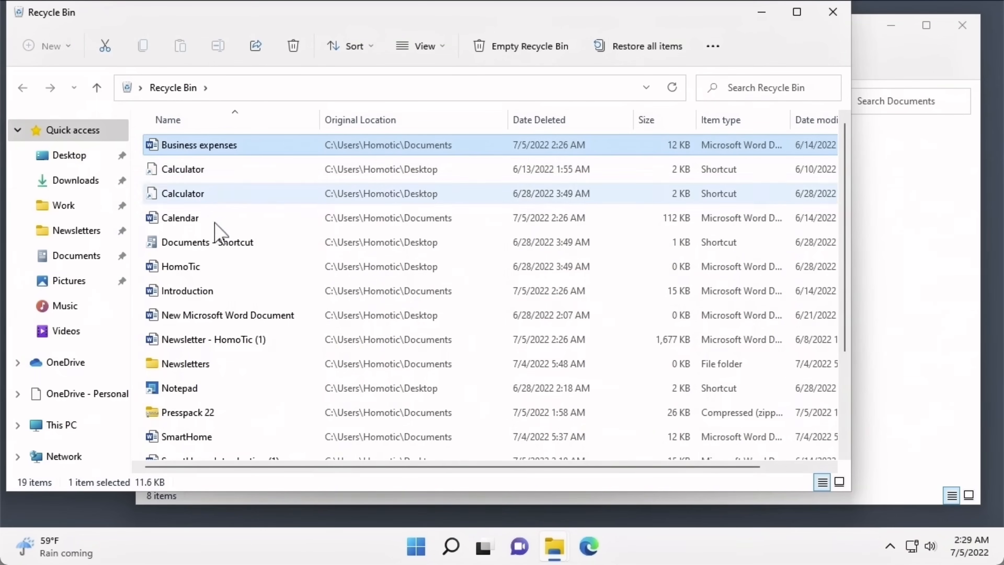
# - Restore HomoTic, Introduction, New Microsoft Word Document and Newsletter - HomoTic (1) together
pyautogui.click(213, 272)
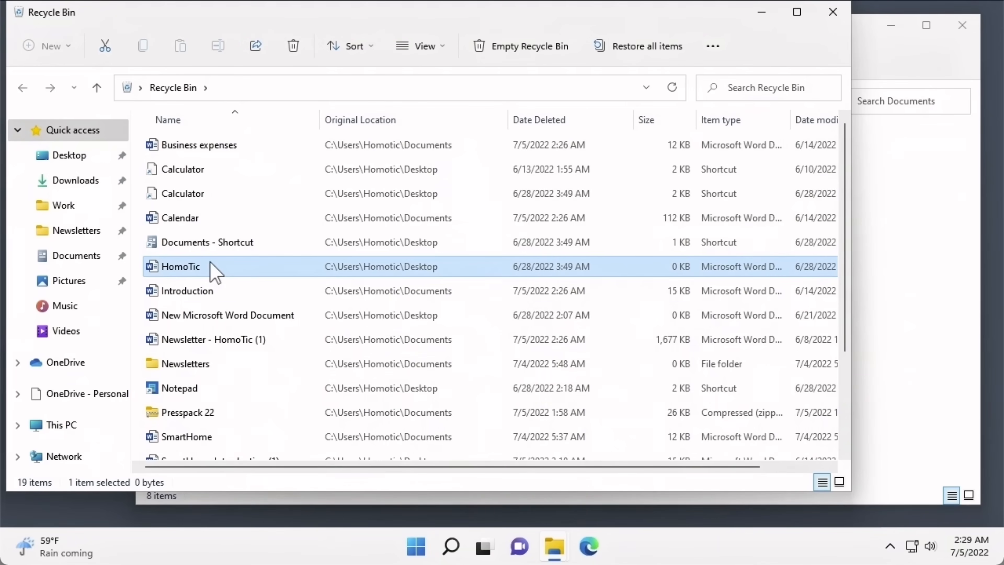
pyautogui.keyDown('shift'); pyautogui.click(211, 340); pyautogui.keyUp('shift')
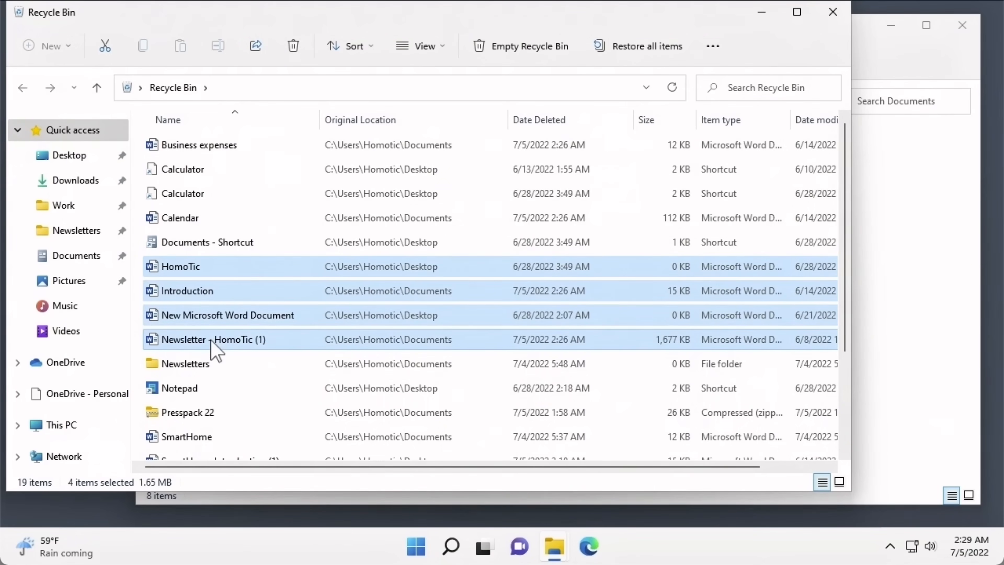
pyautogui.click(710, 52)
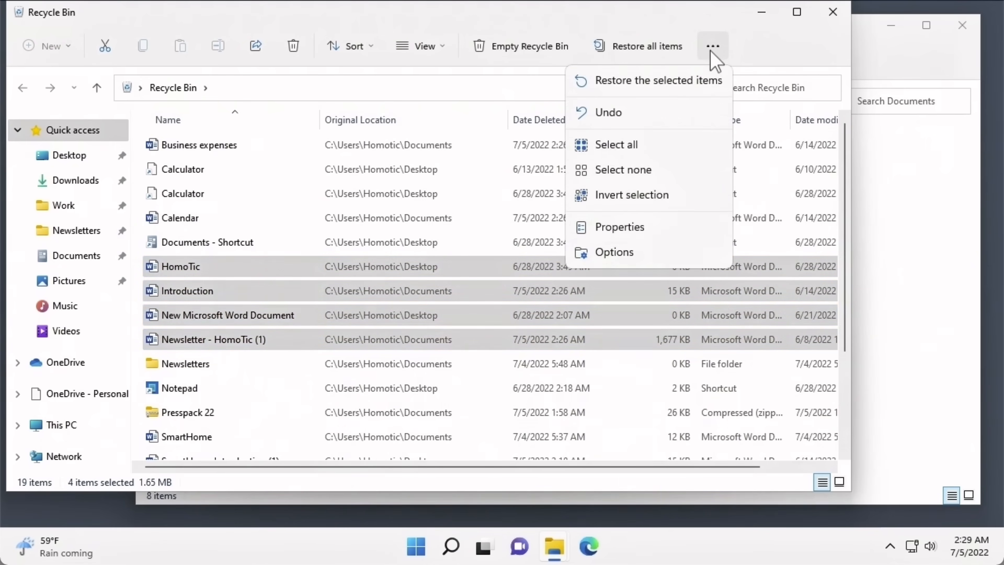
pyautogui.click(700, 88)
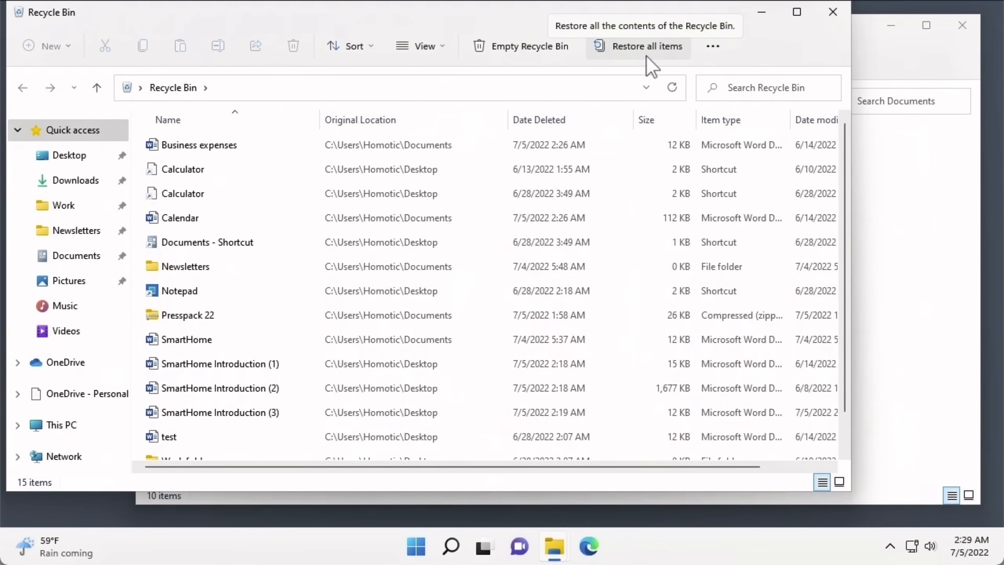
# - Review the Recycle Bin's Custom size and delete-confirmation settings, then cancel without changes
pyautogui.click(711, 47)
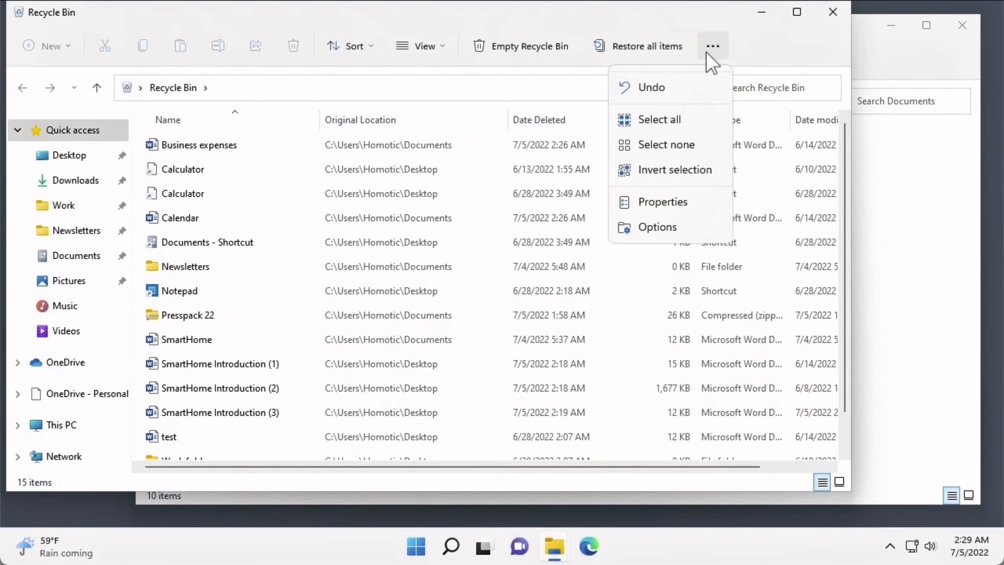
pyautogui.click(692, 207)
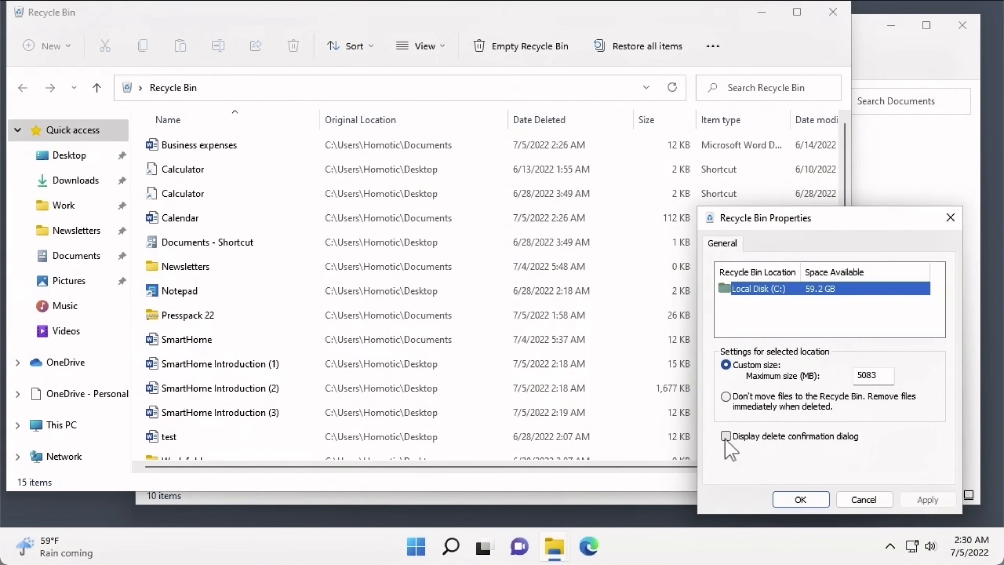
pyautogui.click(844, 497)
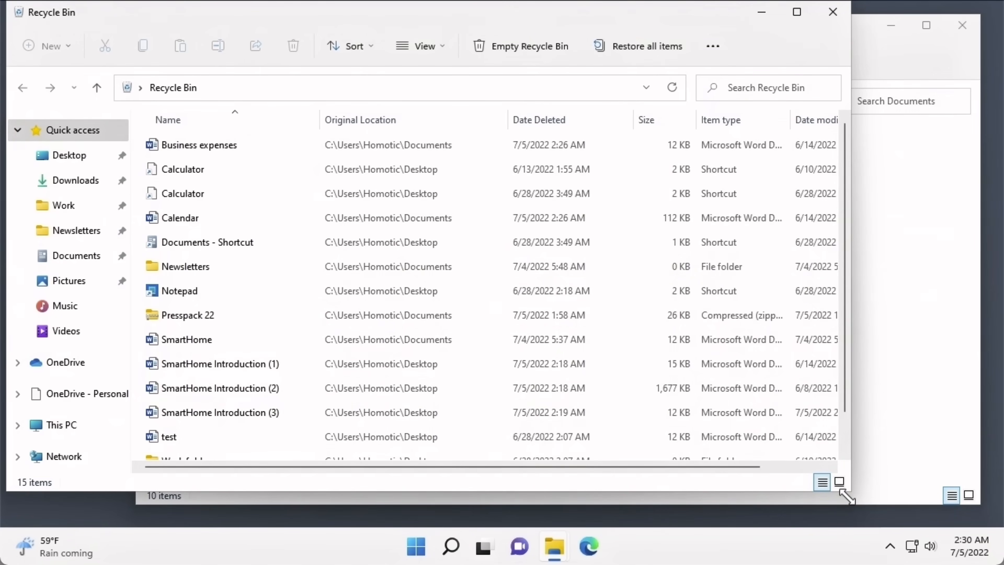
# - Permanently delete Business expenses, then decline deleting the remaining 14 items
pyautogui.rightClick(225, 155)
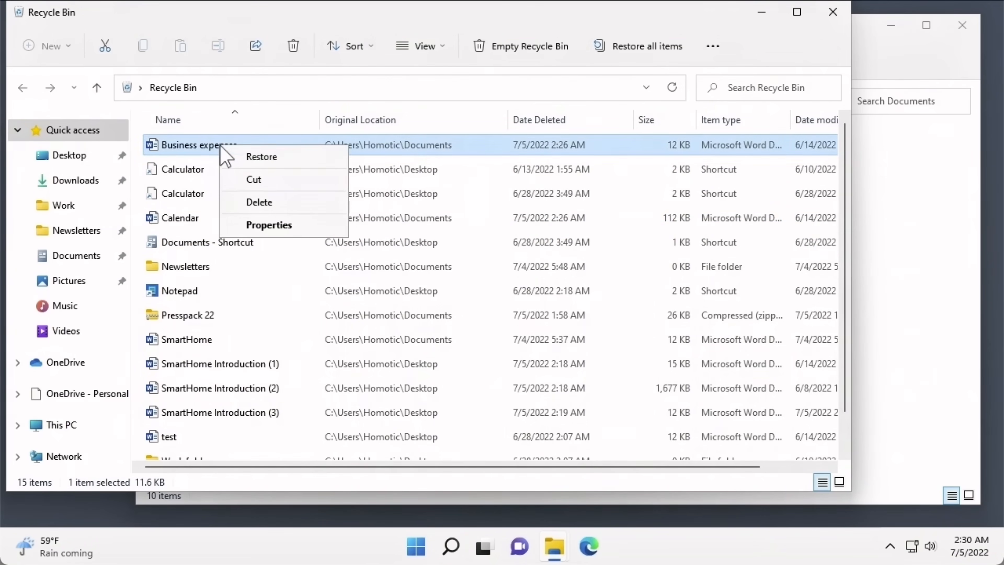
pyautogui.click(237, 202)
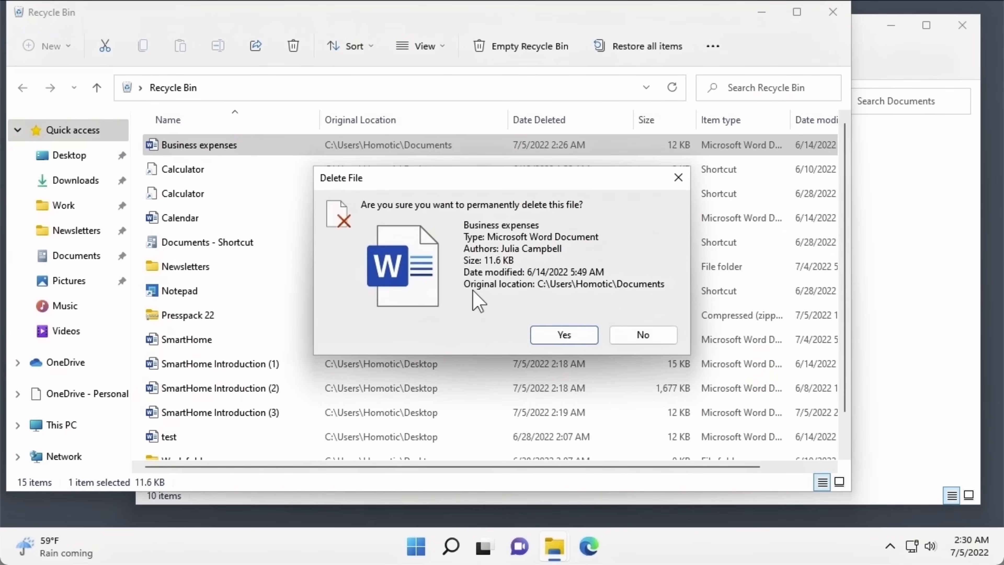
pyautogui.click(544, 335)
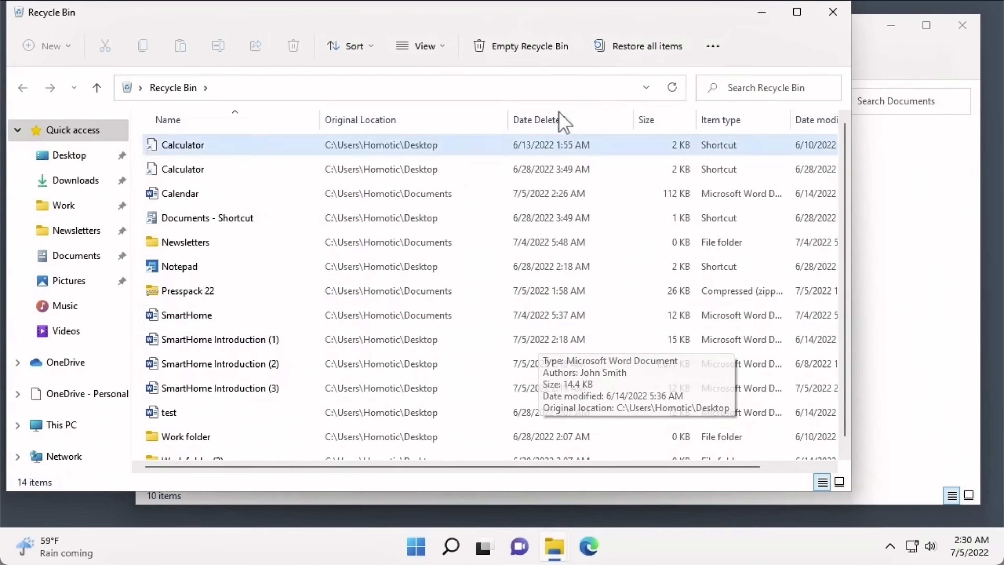
pyautogui.click(532, 53)
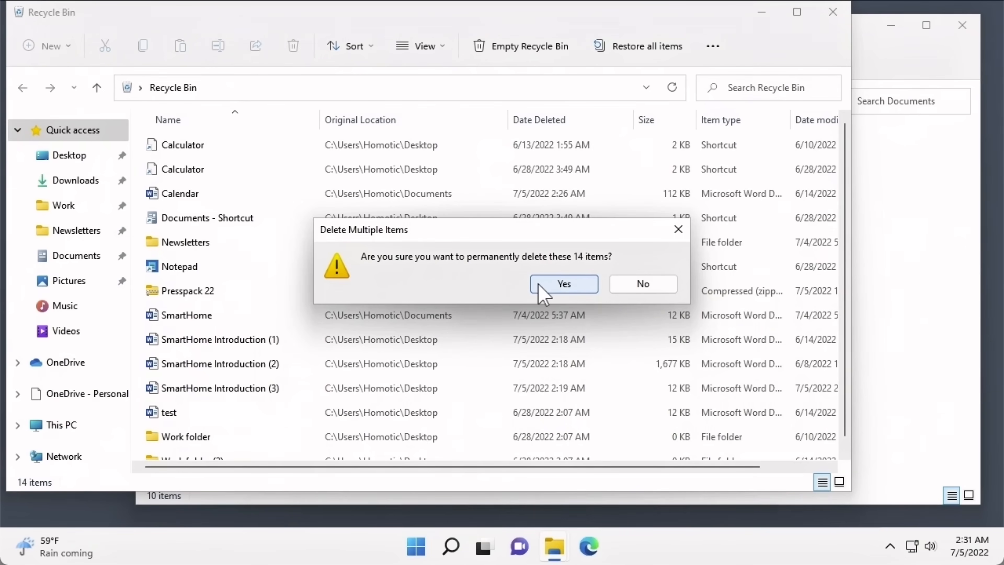
pyautogui.click(626, 293)
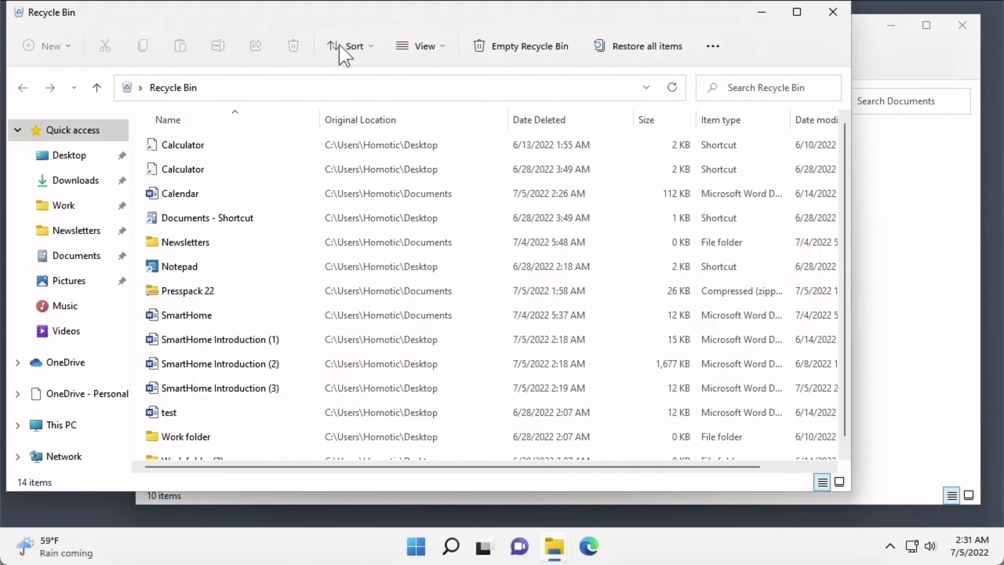
# - Move the window aside and dismiss the desktop Recycle Bin's menu without emptying it
pyautogui.moveTo(317, 9); pyautogui.dragTo(425, 33)
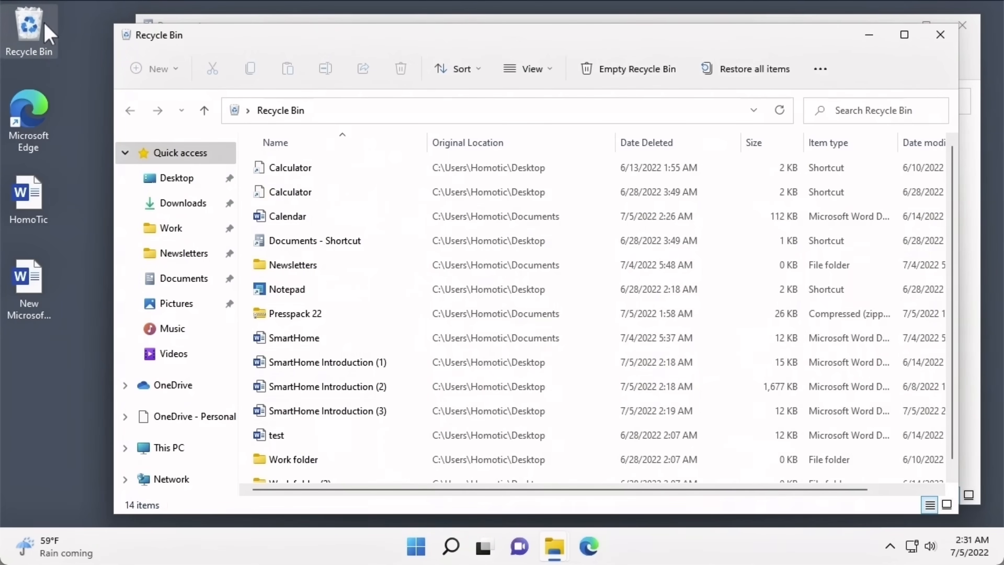
pyautogui.rightClick(46, 31)
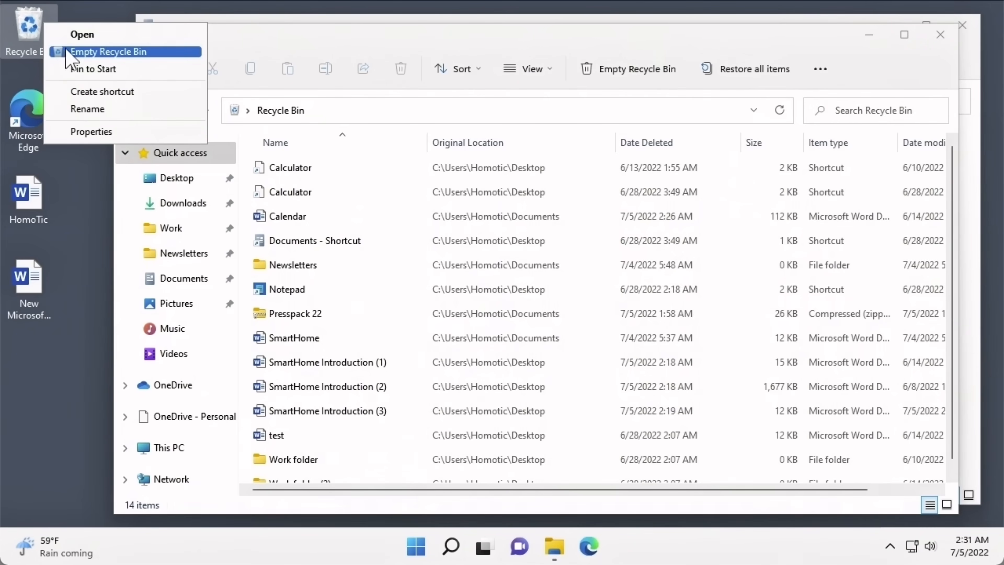
pyautogui.click(245, 42)
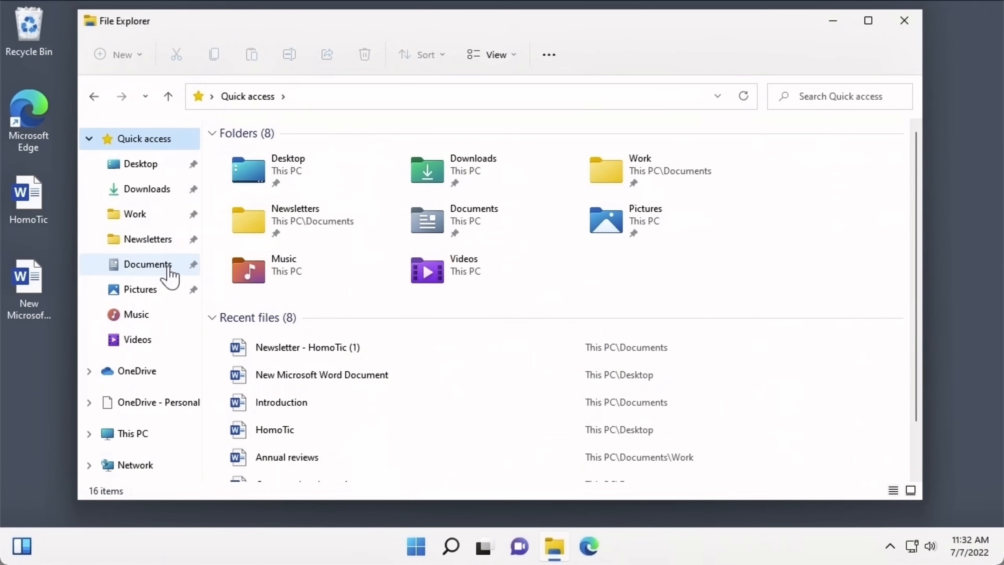
# - Open Documents and turn on the details pane via View > Show
pyautogui.click(148, 264)
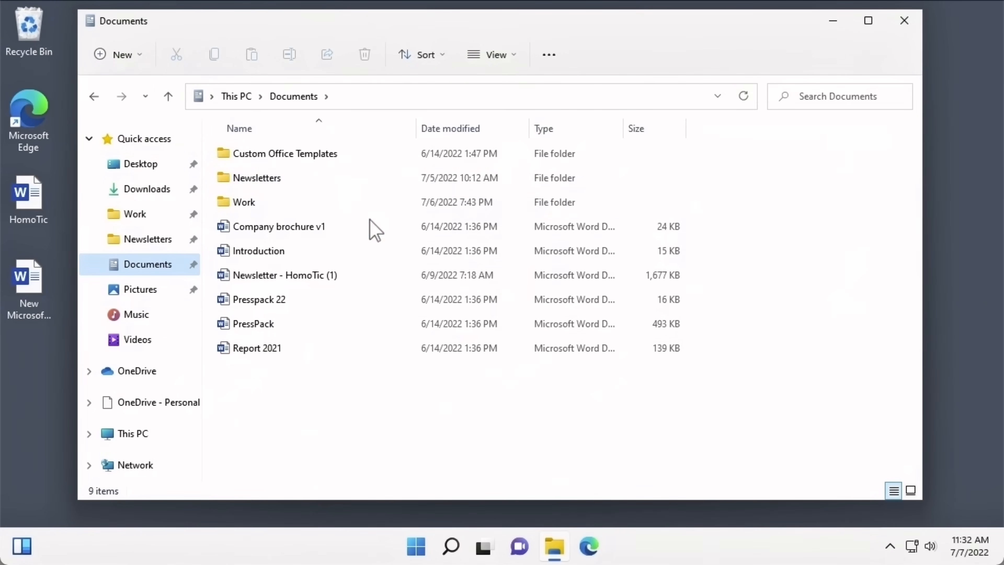
pyautogui.moveTo(375, 229)
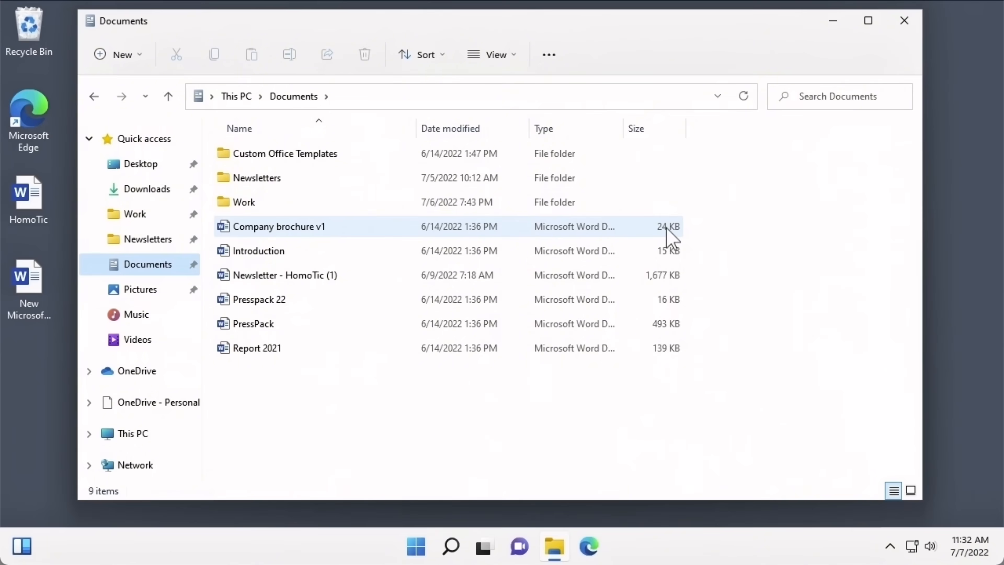
pyautogui.click(513, 56)
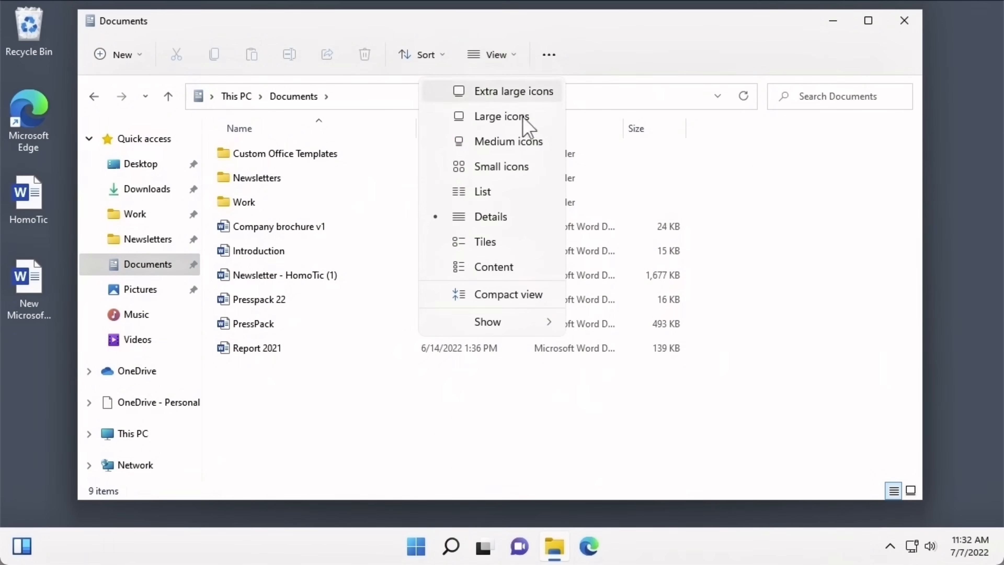
pyautogui.moveTo(529, 326)
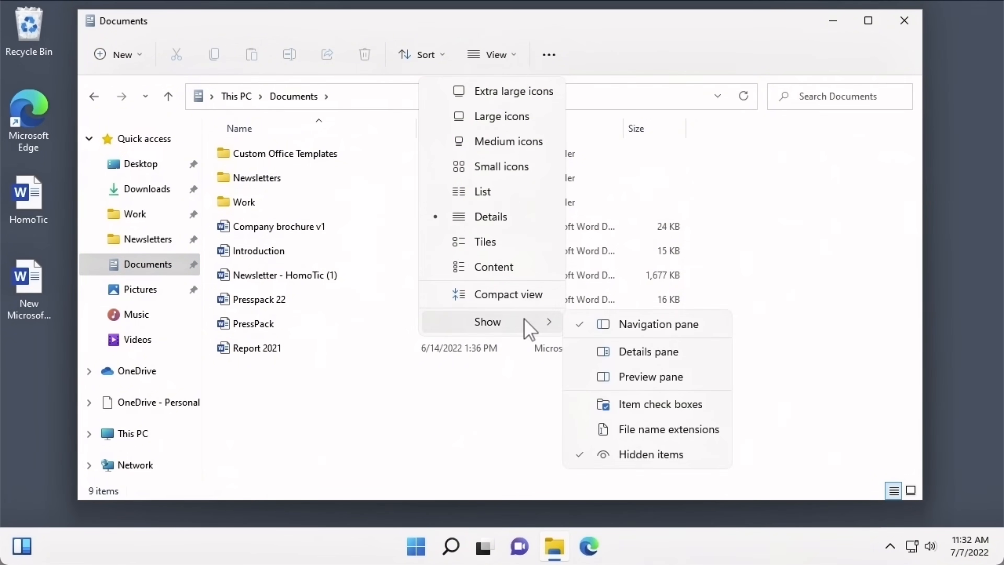
pyautogui.click(590, 360)
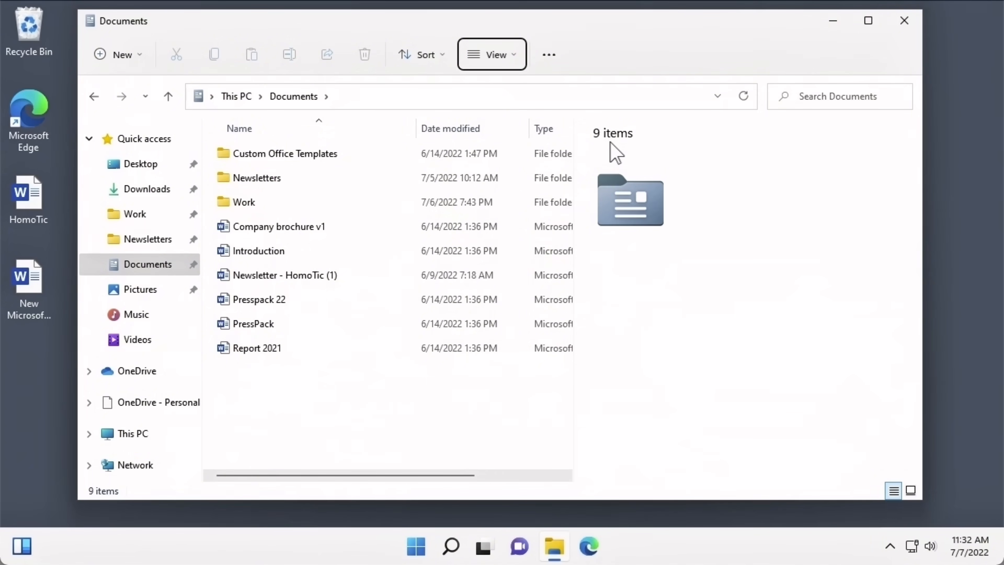
# - Give Introduction the category 'Presentation' and narrow the details pane to widen the file list
pyautogui.click(335, 251)
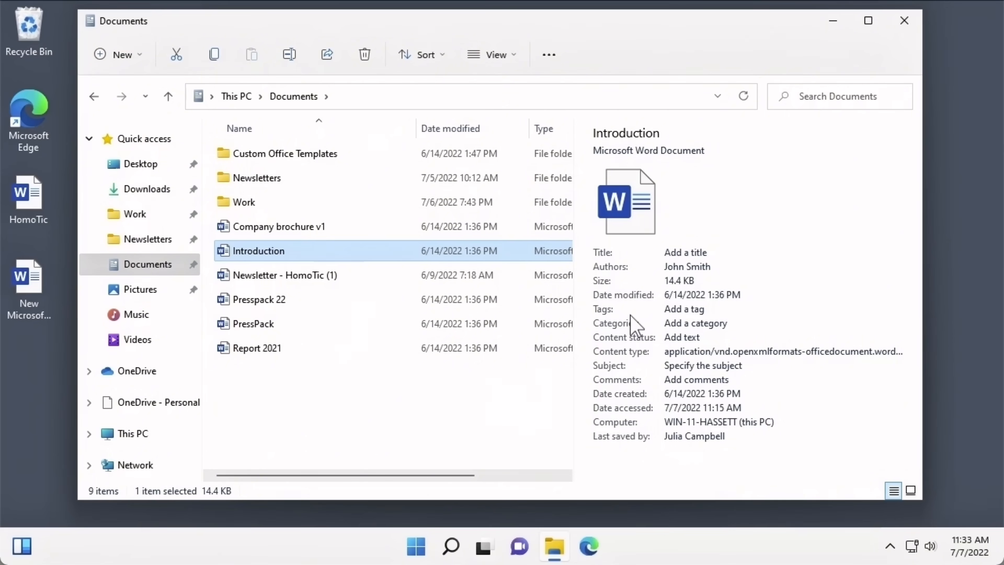
pyautogui.click(668, 323)
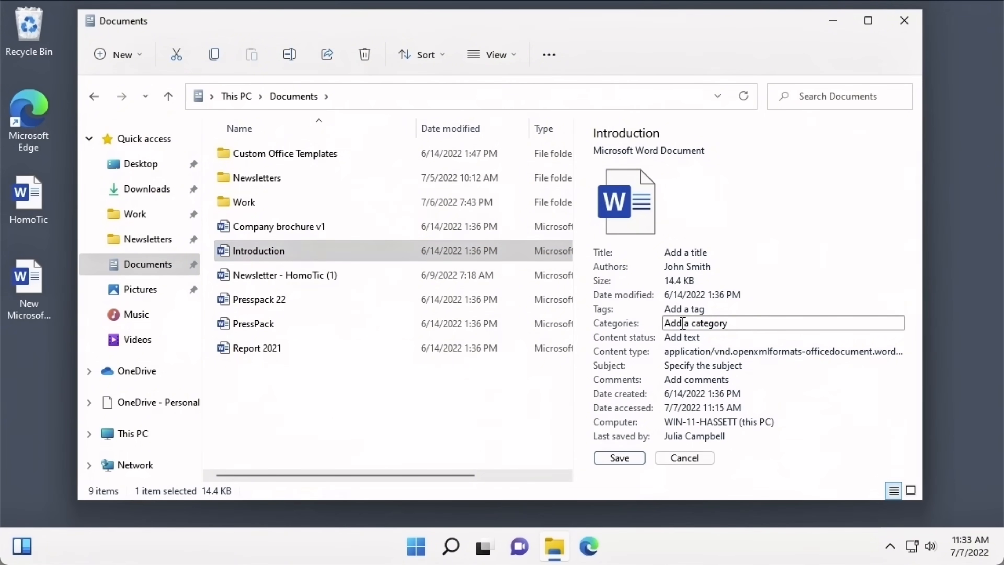
pyautogui.write('Presentation')
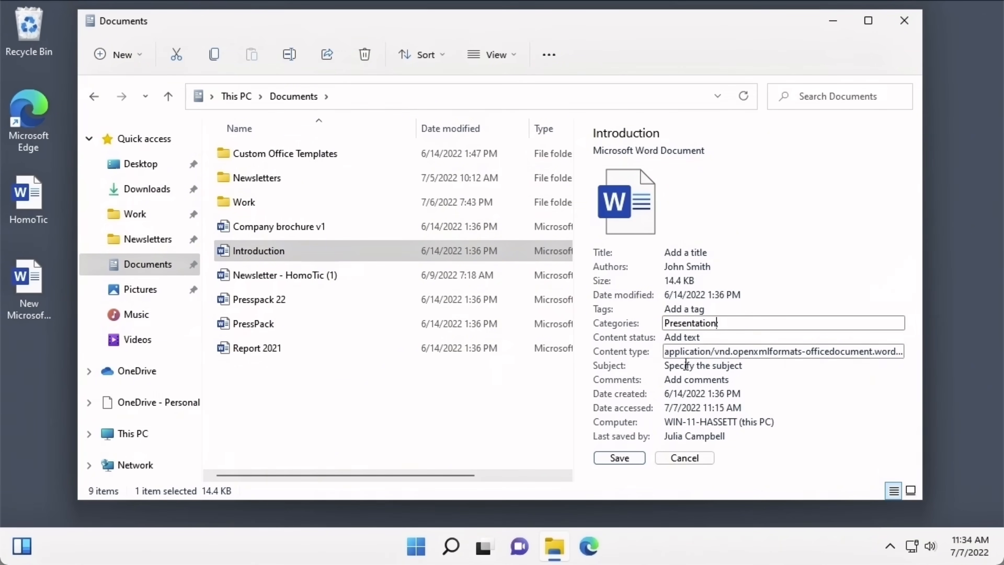
pyautogui.click(636, 460)
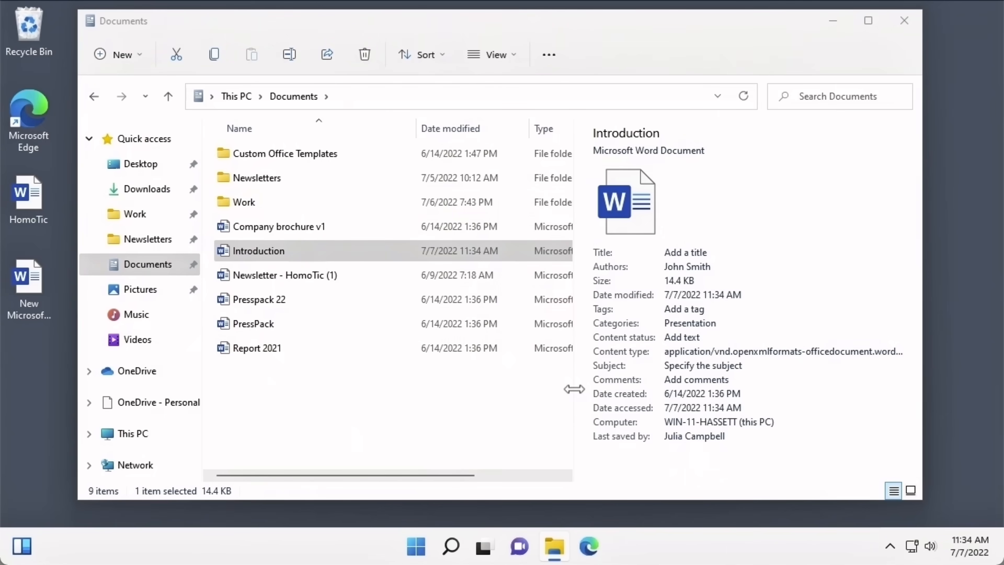
pyautogui.moveTo(573, 389); pyautogui.dragTo(707, 372)
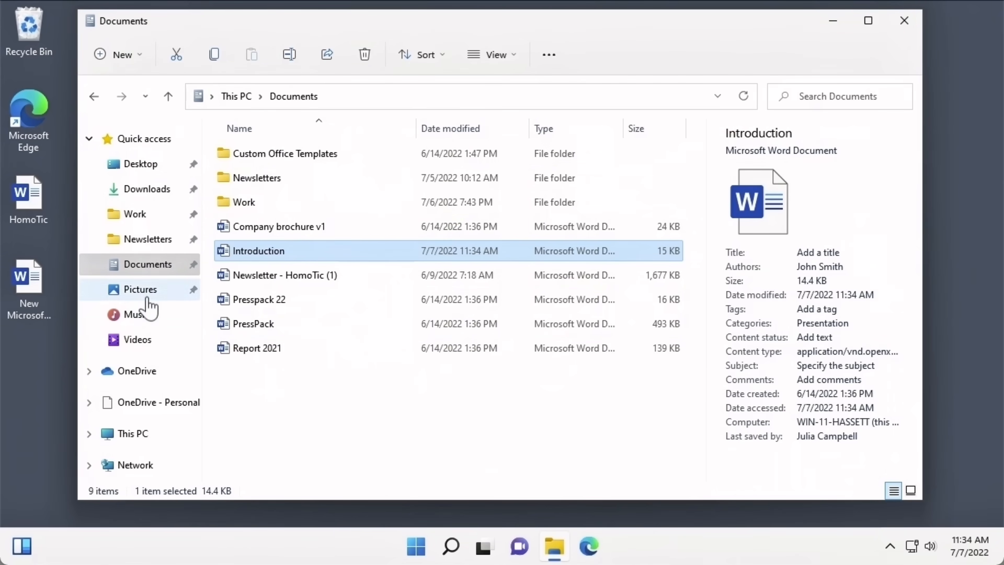
# - Open Pictures and select image 22858 to view its details
pyautogui.click(141, 289)
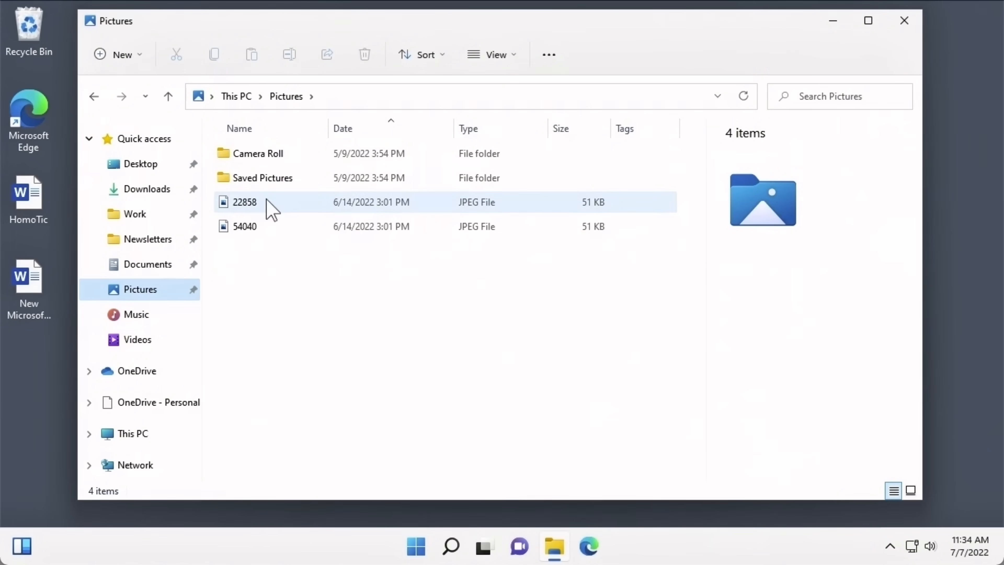
pyautogui.click(271, 209)
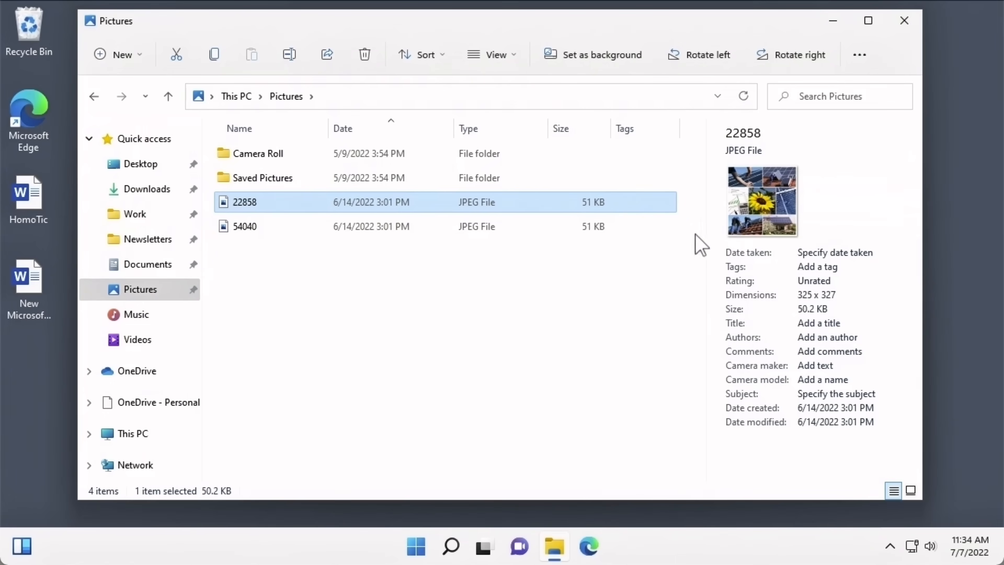
# - Turn on the preview pane to show a large preview of image 22858
pyautogui.click(506, 62)
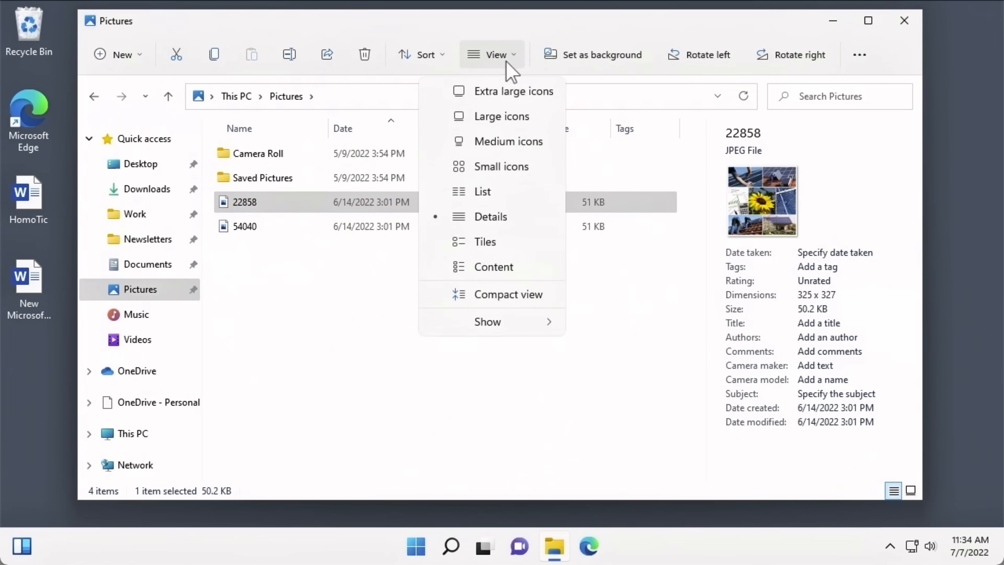
pyautogui.moveTo(527, 332)
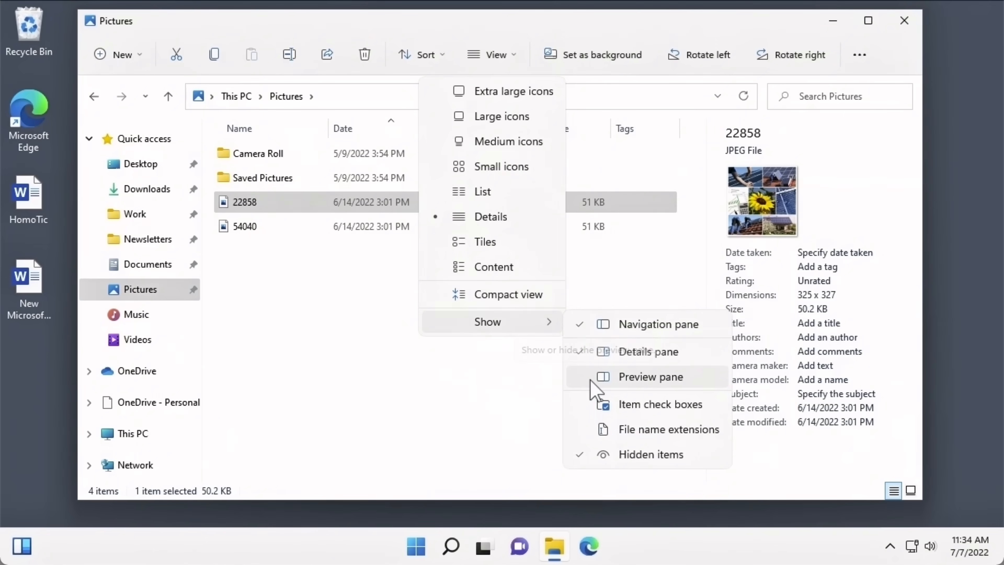
pyautogui.click(591, 381)
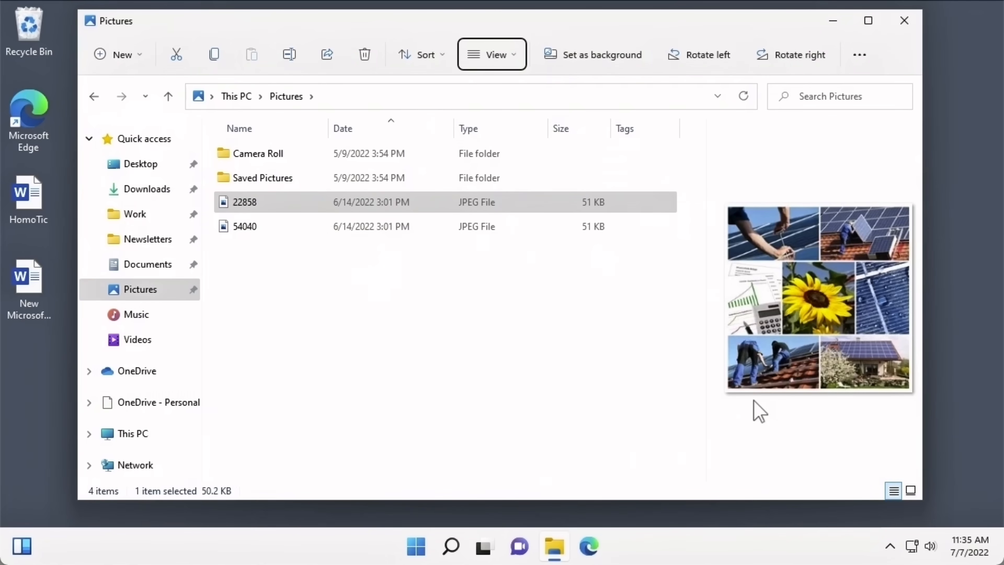
# - Turn the preview pane off again
pyautogui.click(510, 61)
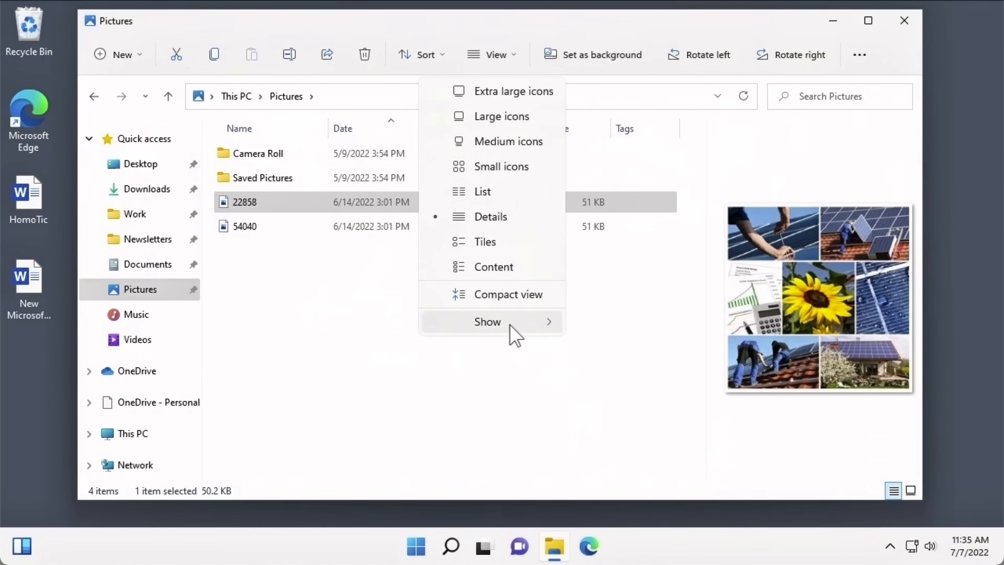
pyautogui.moveTo(510, 325)
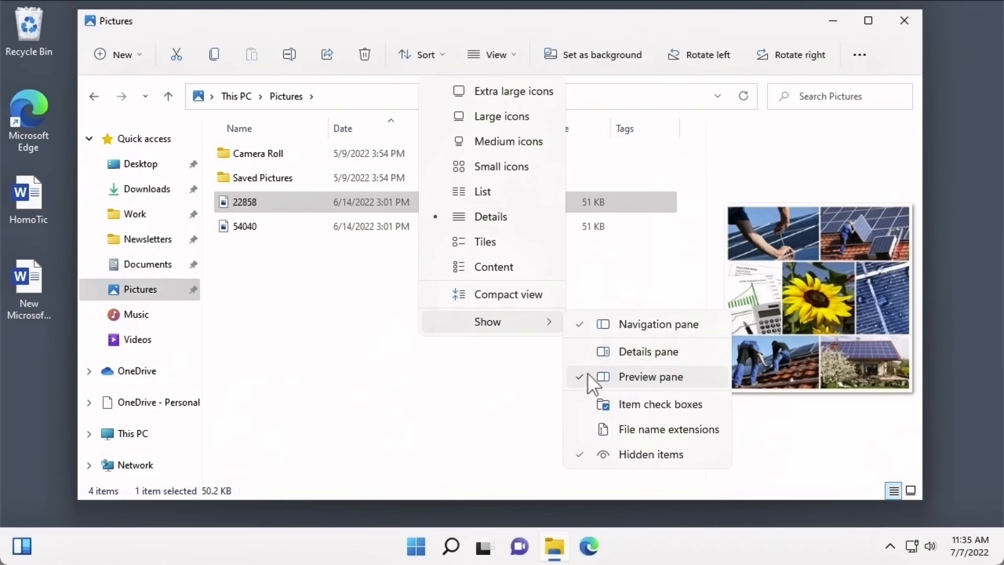
pyautogui.click(591, 381)
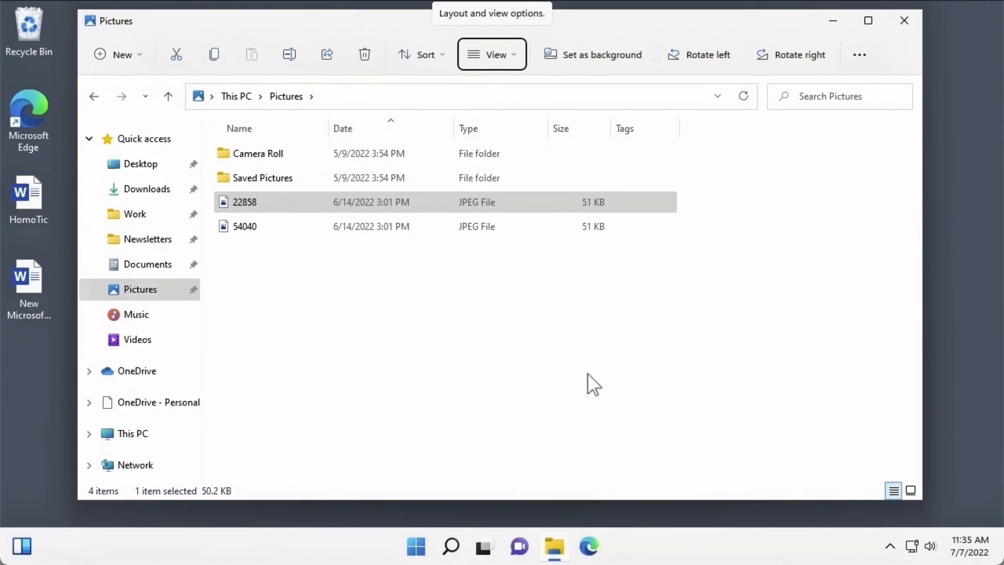
# - Show Pictures as Extra large icons, then switch back to the Details layout
pyautogui.click(496, 58)
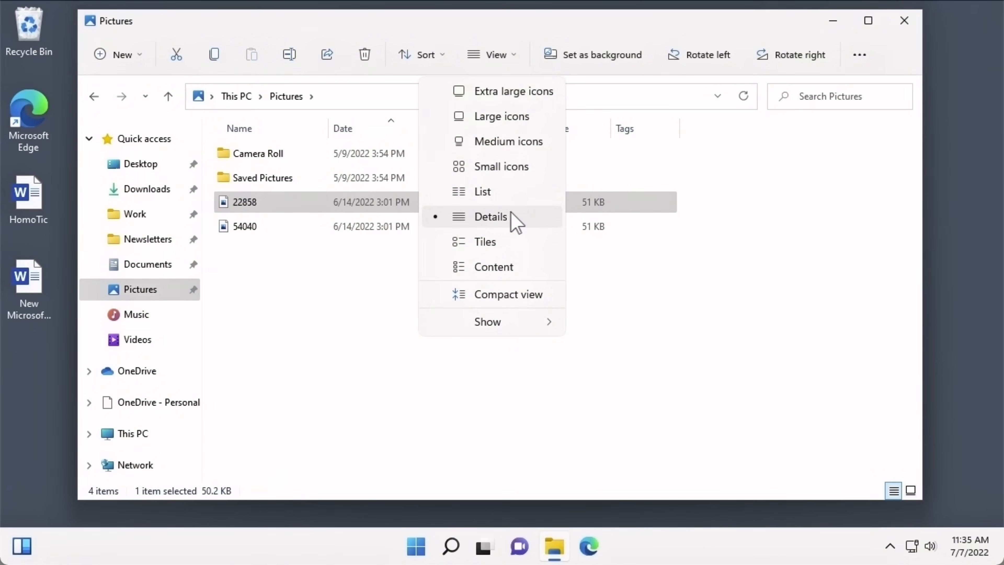
pyautogui.click(506, 101)
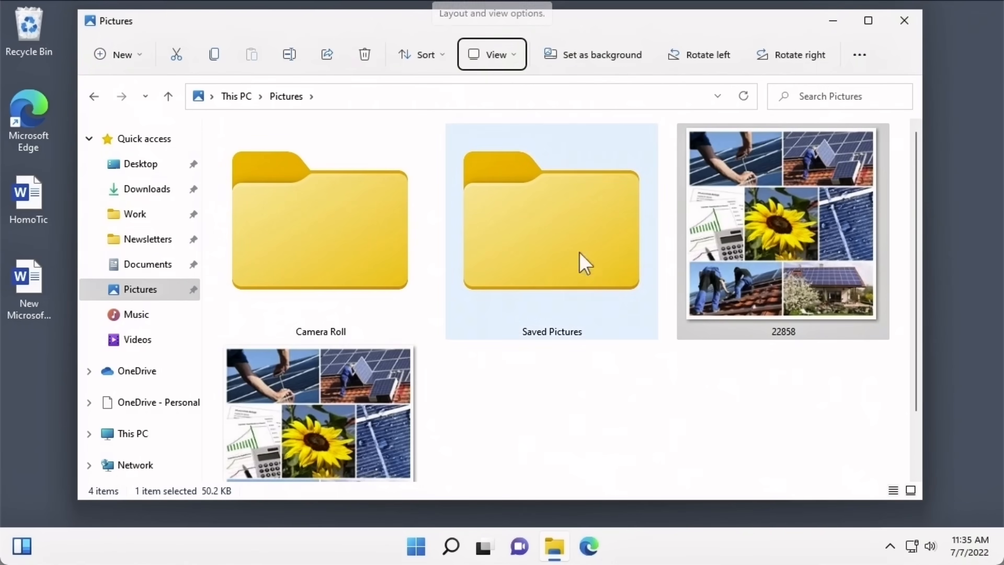
pyautogui.moveTo(697, 317)
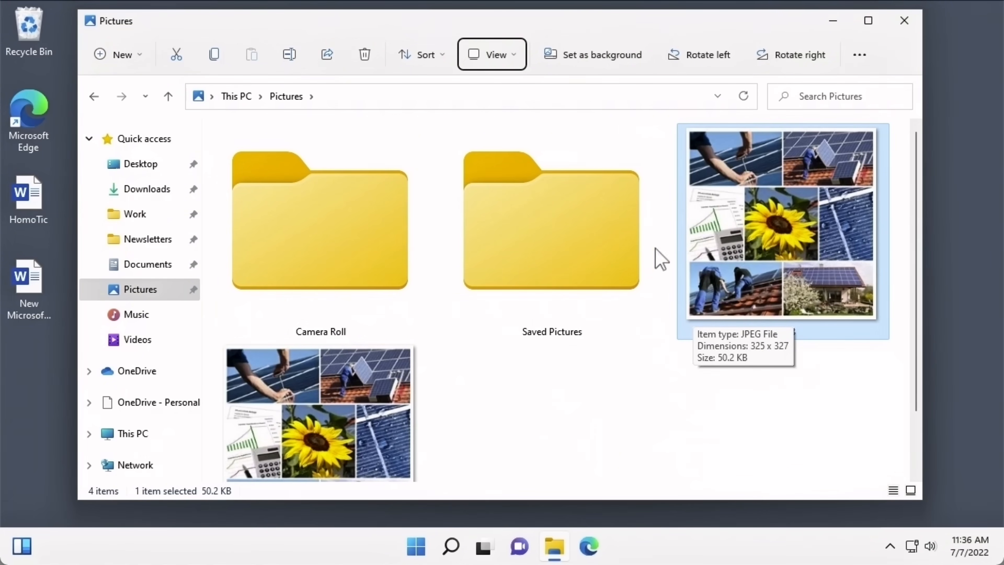
pyautogui.click(515, 73)
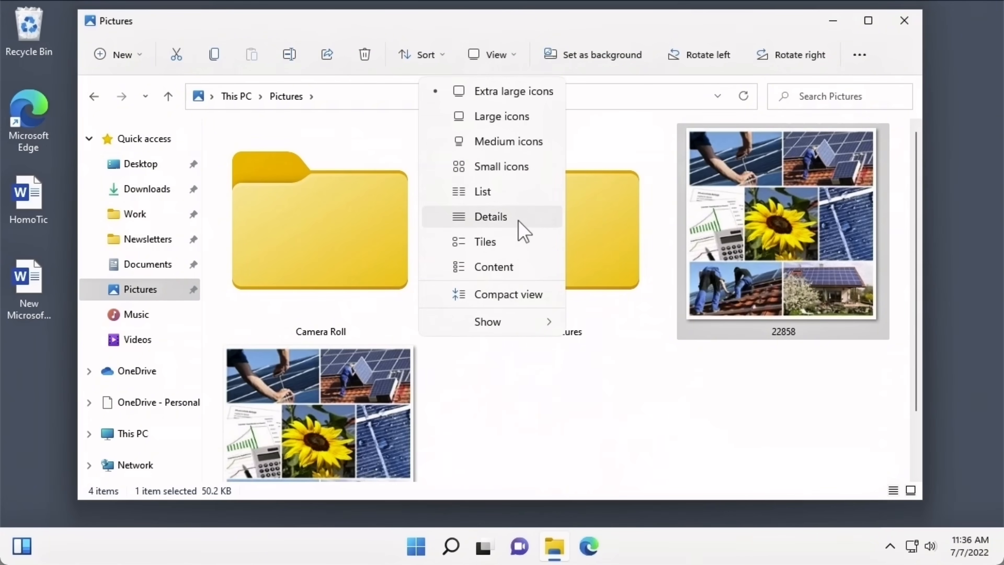
pyautogui.click(523, 231)
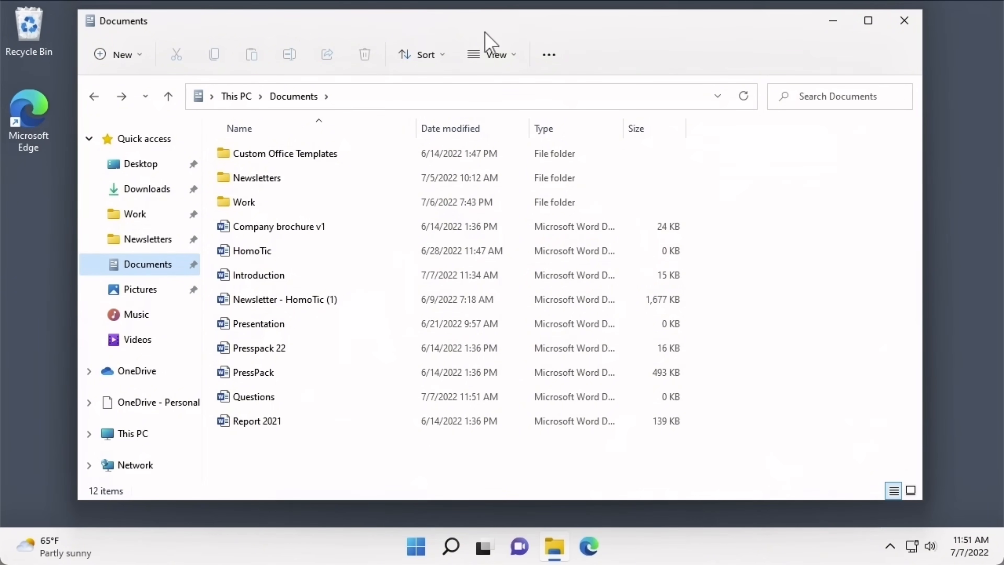
pyautogui.click(497, 59)
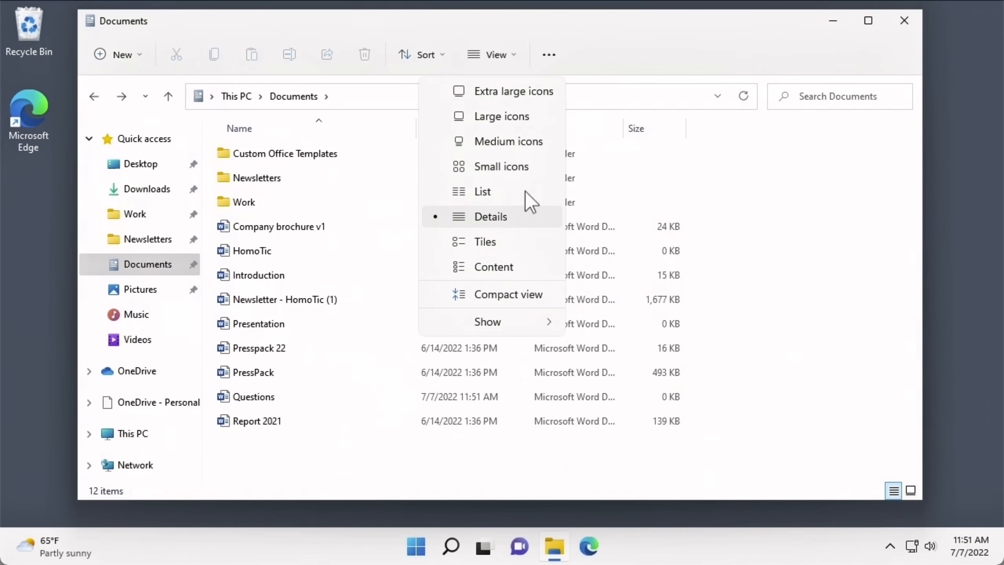
pyautogui.click(595, 65)
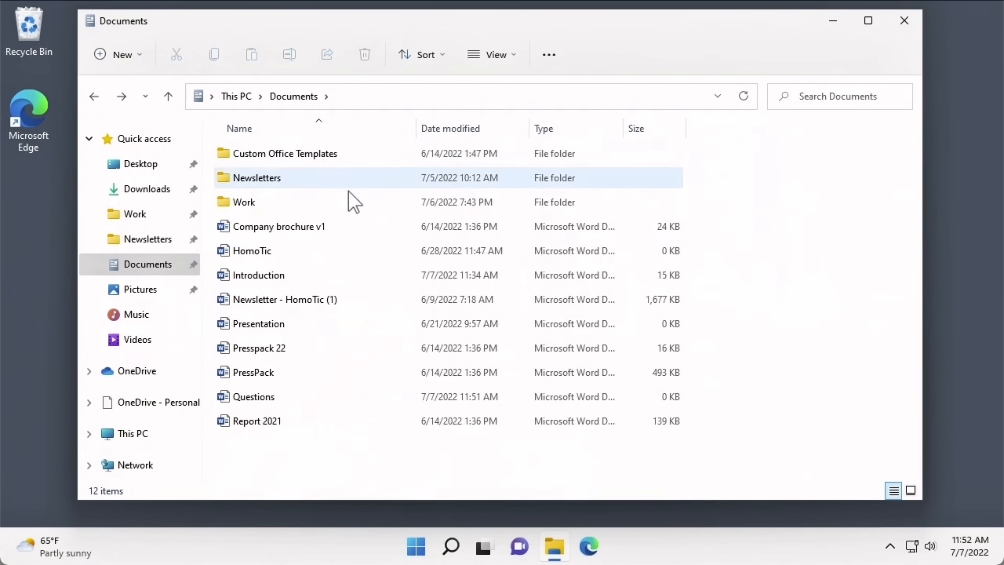
pyautogui.moveTo(351, 212)
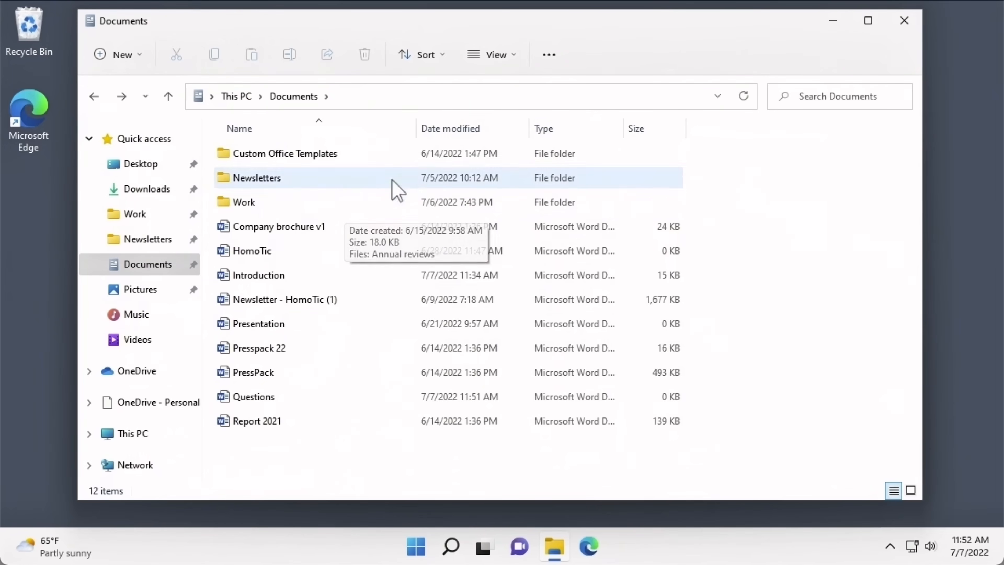
pyautogui.click(431, 132)
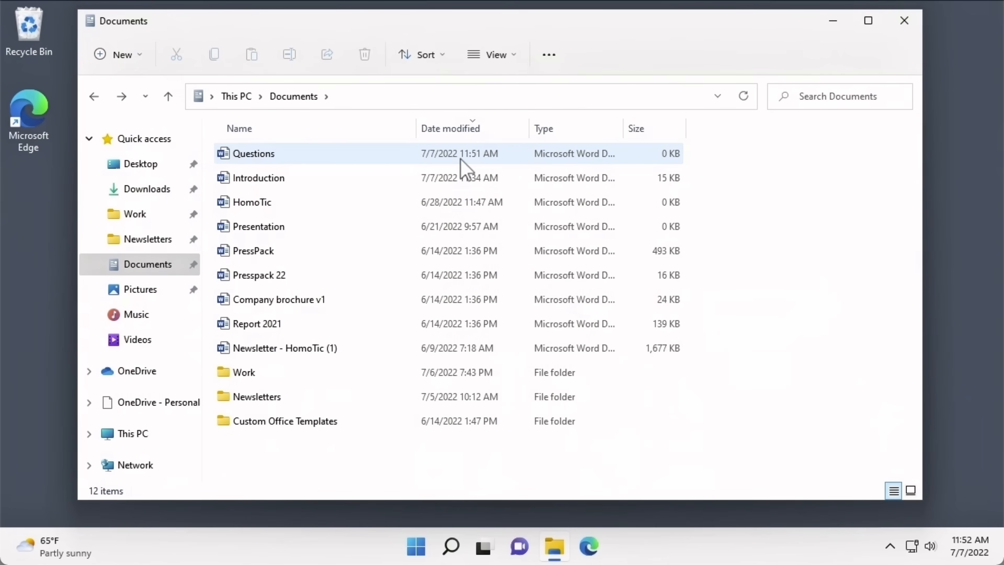
pyautogui.click(641, 135)
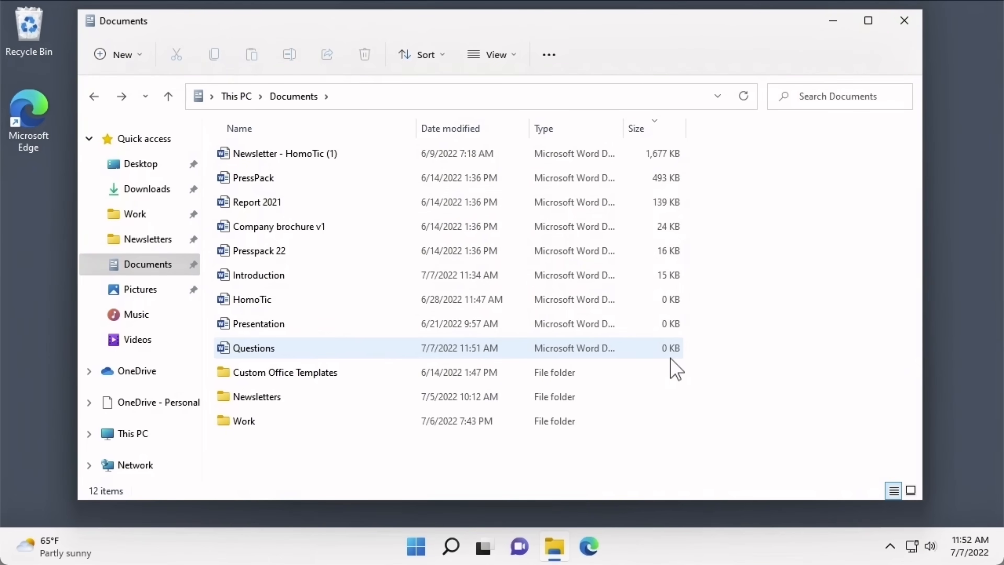
pyautogui.click(643, 130)
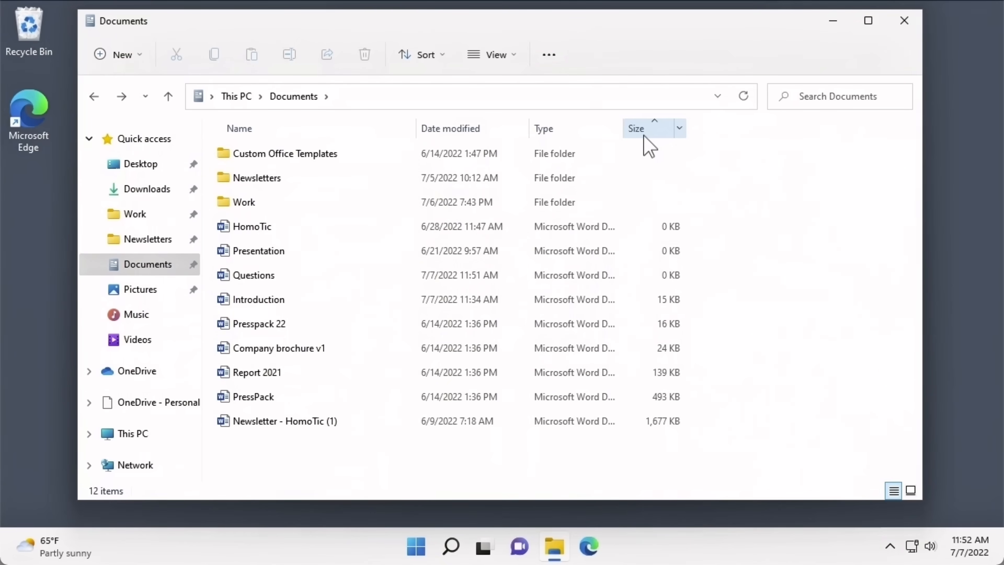
pyautogui.click(437, 64)
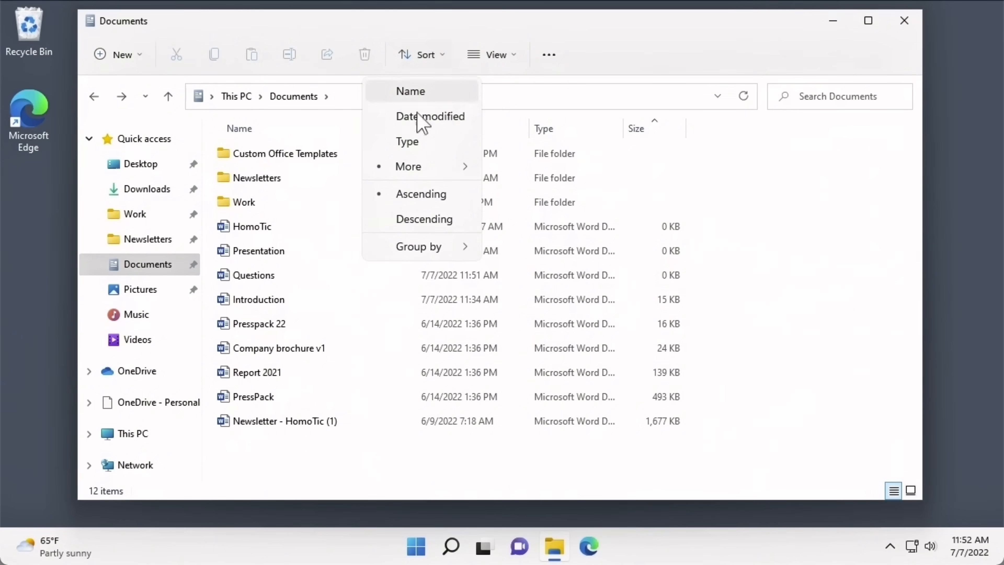
pyautogui.moveTo(384, 171)
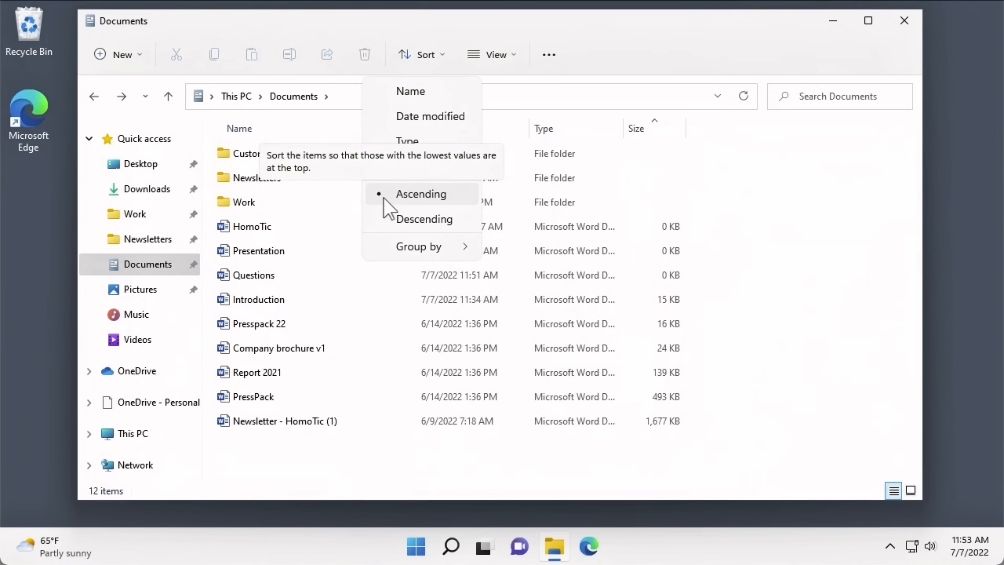
pyautogui.click(412, 99)
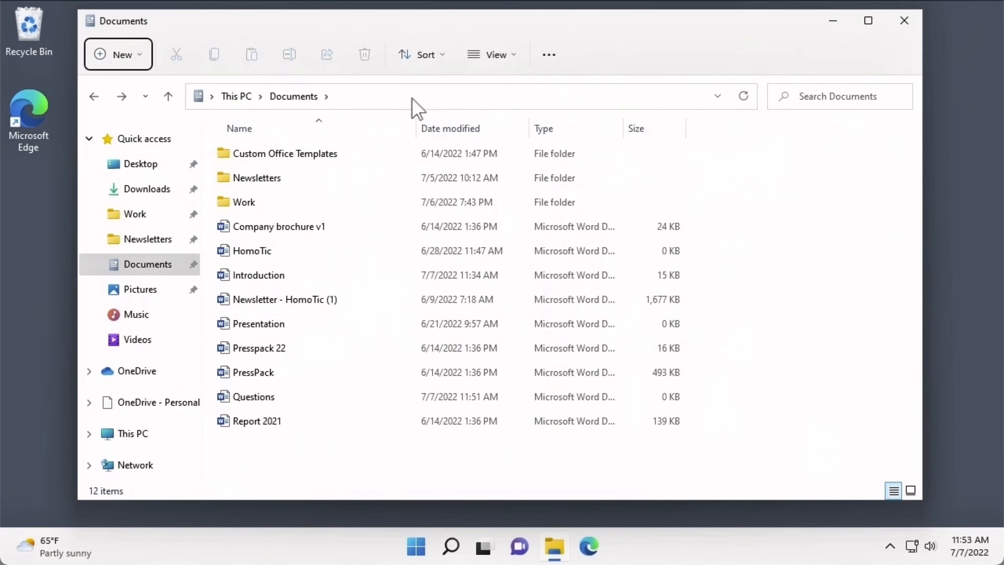
pyautogui.click(425, 66)
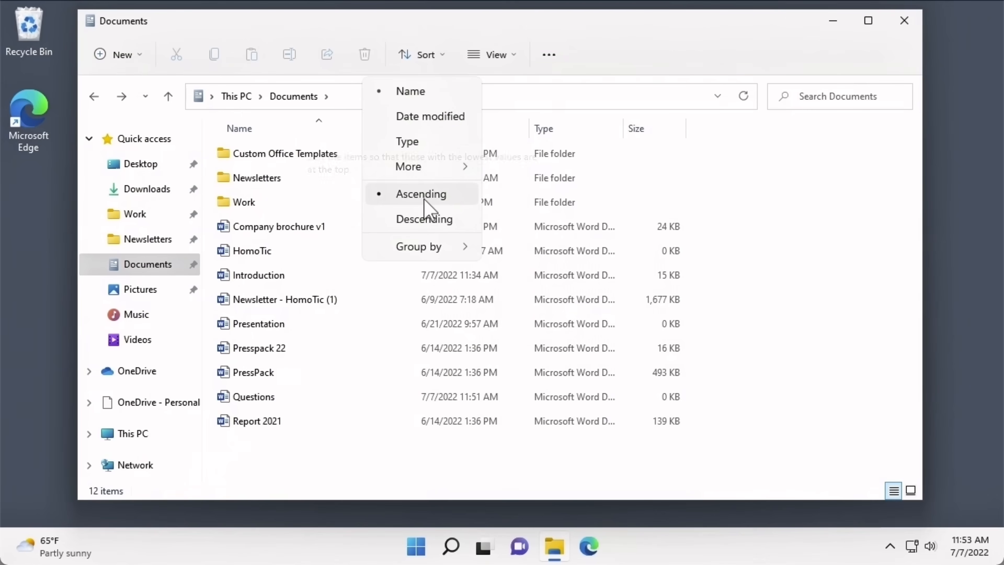
pyautogui.click(581, 72)
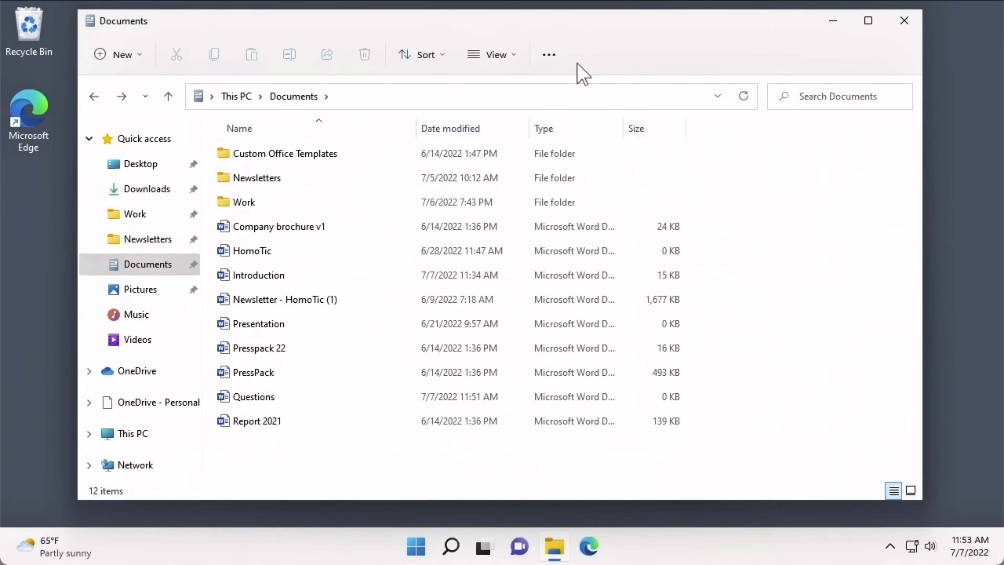
pyautogui.click(410, 130)
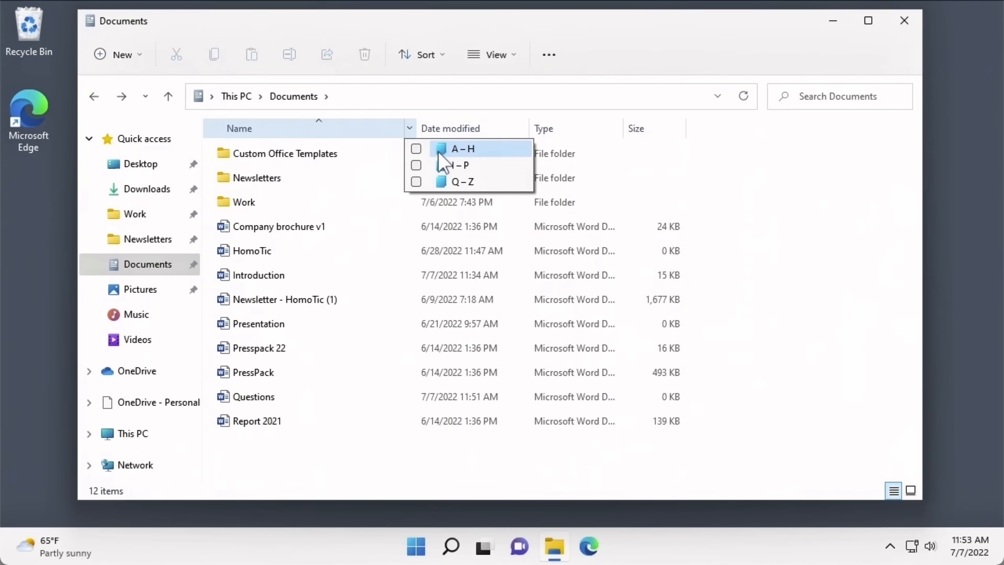
pyautogui.click(415, 149)
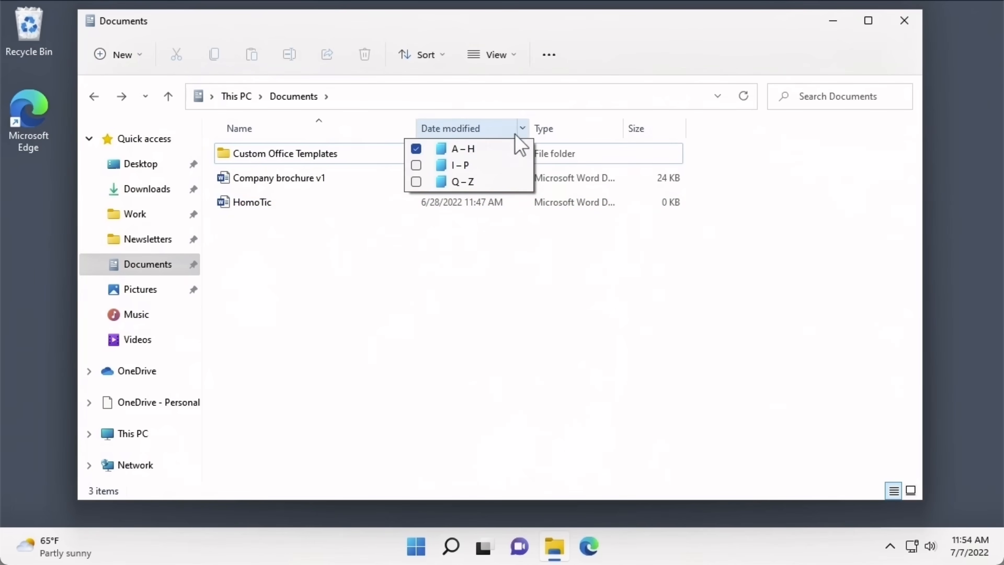
pyautogui.click(522, 128)
pyautogui.click(522, 128)
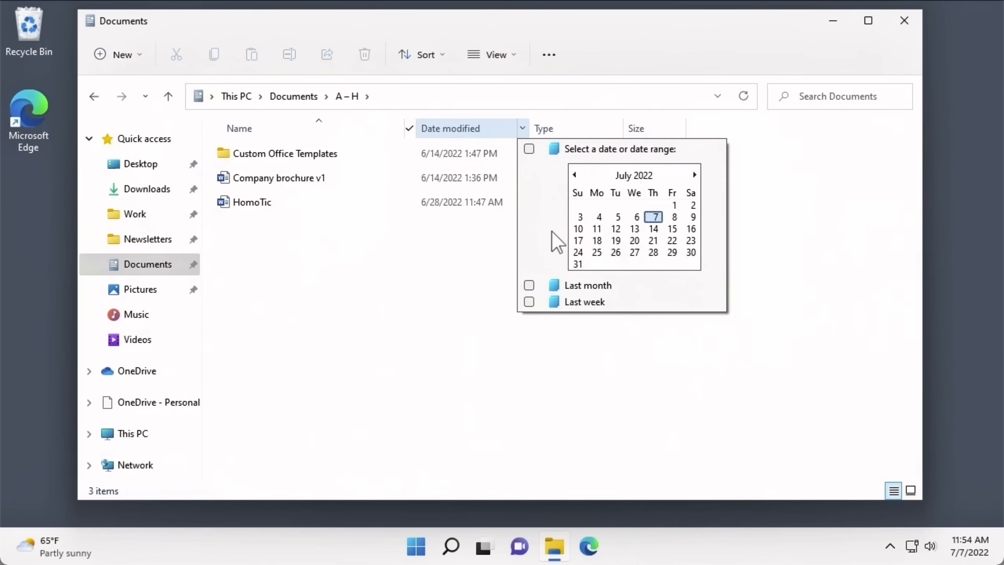
pyautogui.click(529, 301)
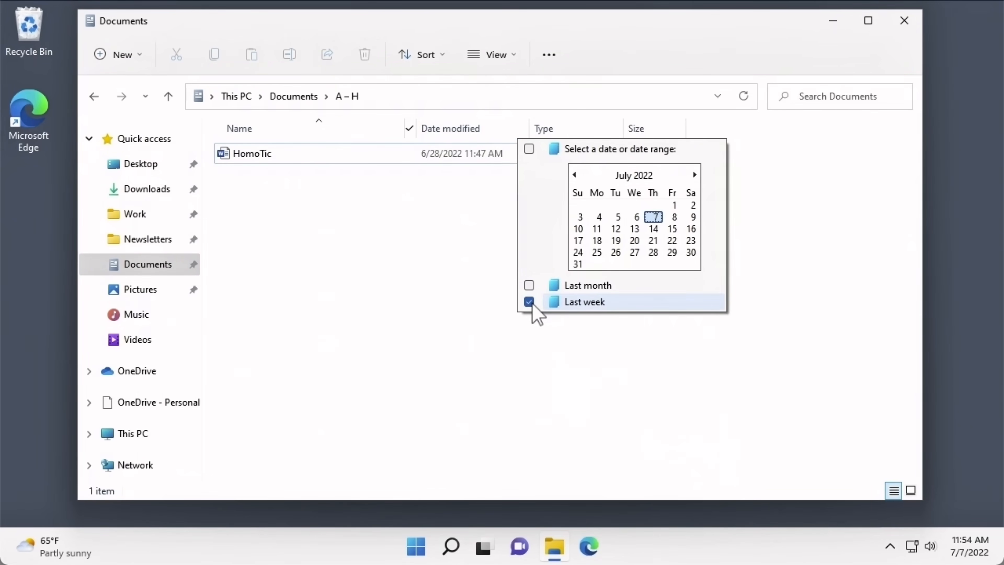
pyautogui.click(476, 269)
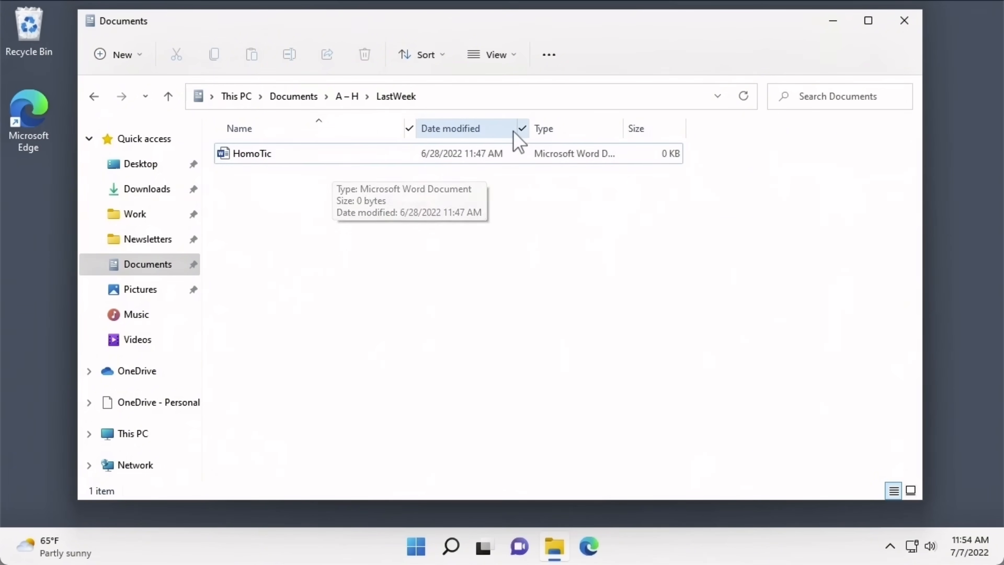
pyautogui.click(522, 129)
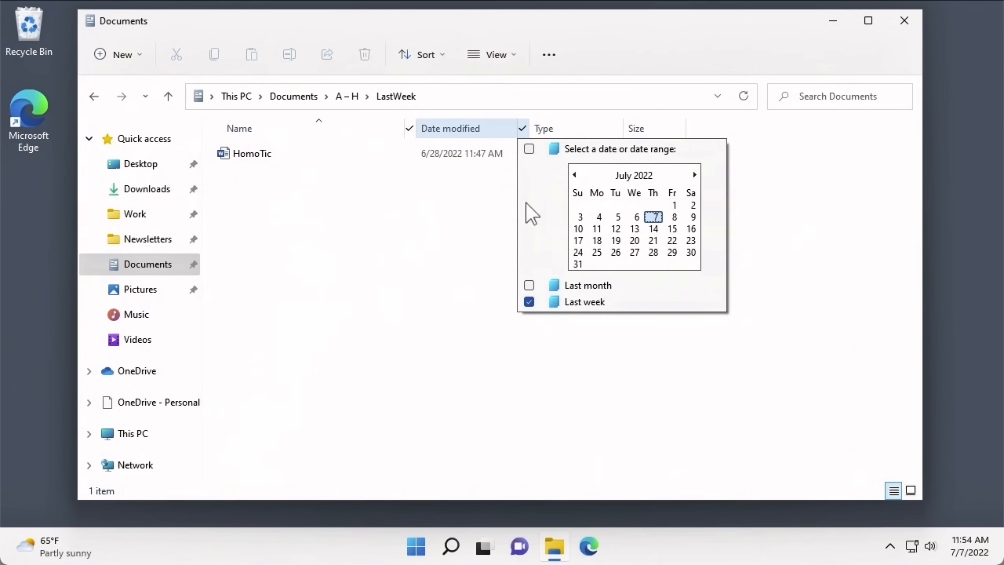
pyautogui.click(529, 303)
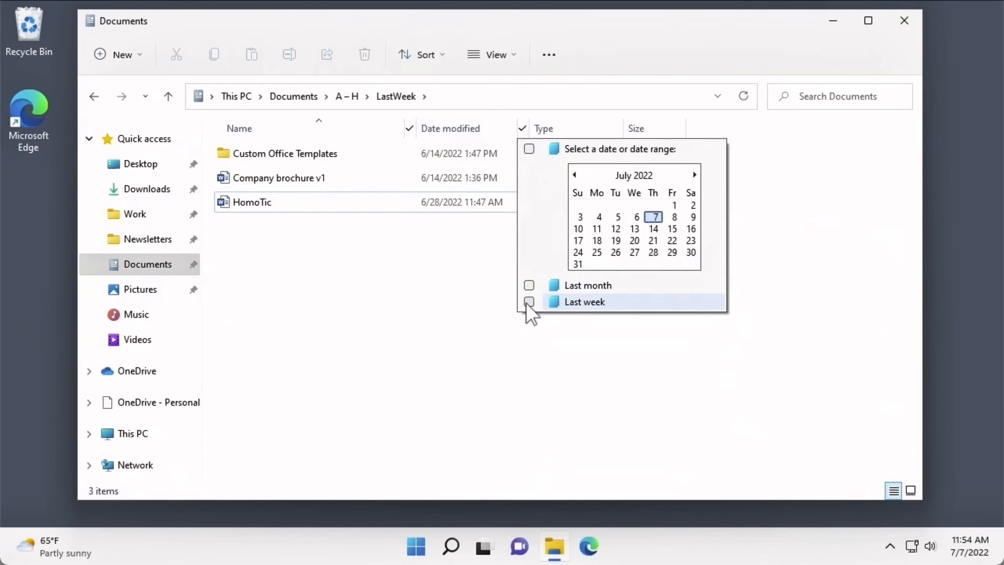
pyautogui.click(409, 131)
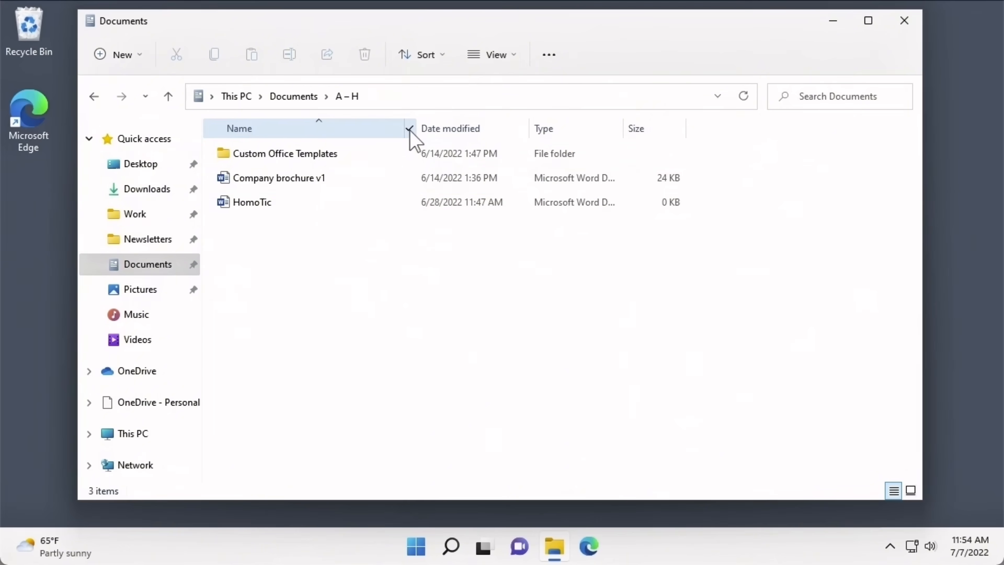
pyautogui.click(409, 132)
pyautogui.click(416, 152)
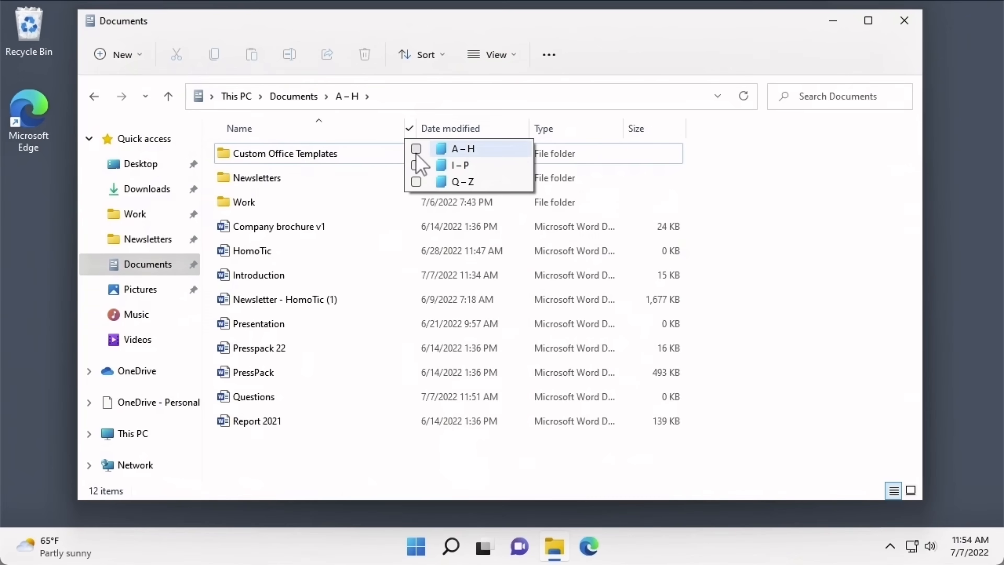
pyautogui.click(410, 114)
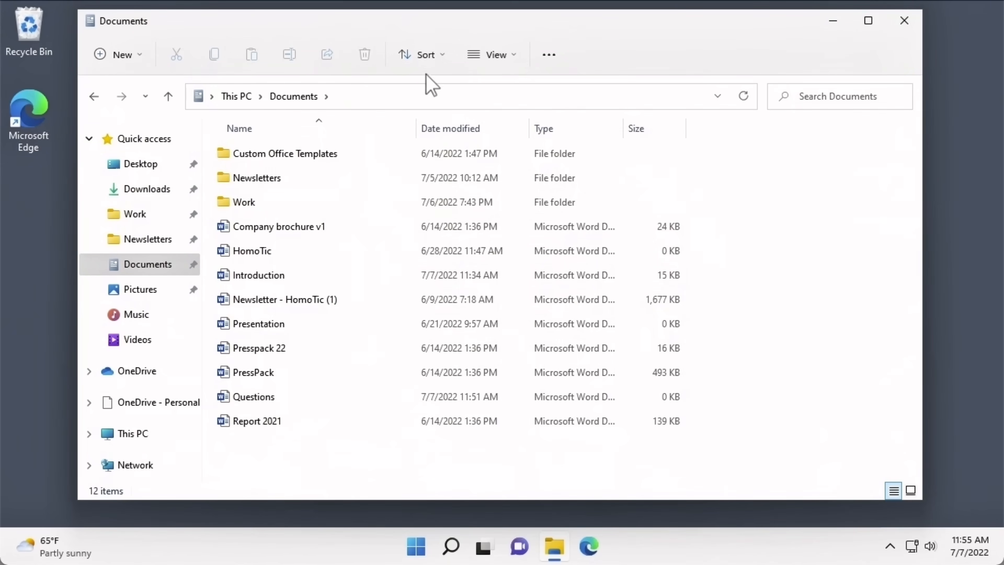
pyautogui.click(425, 57)
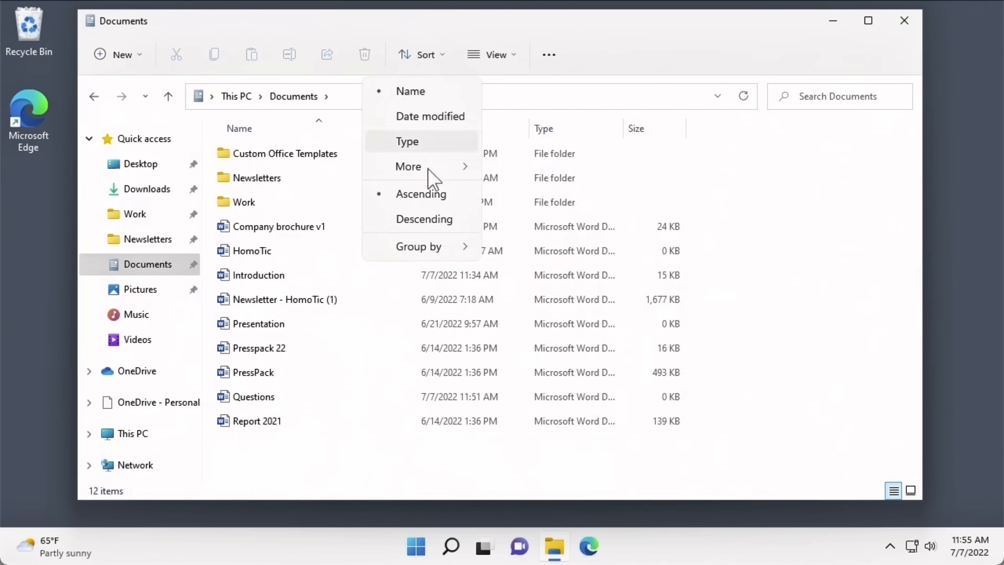
pyautogui.moveTo(434, 253)
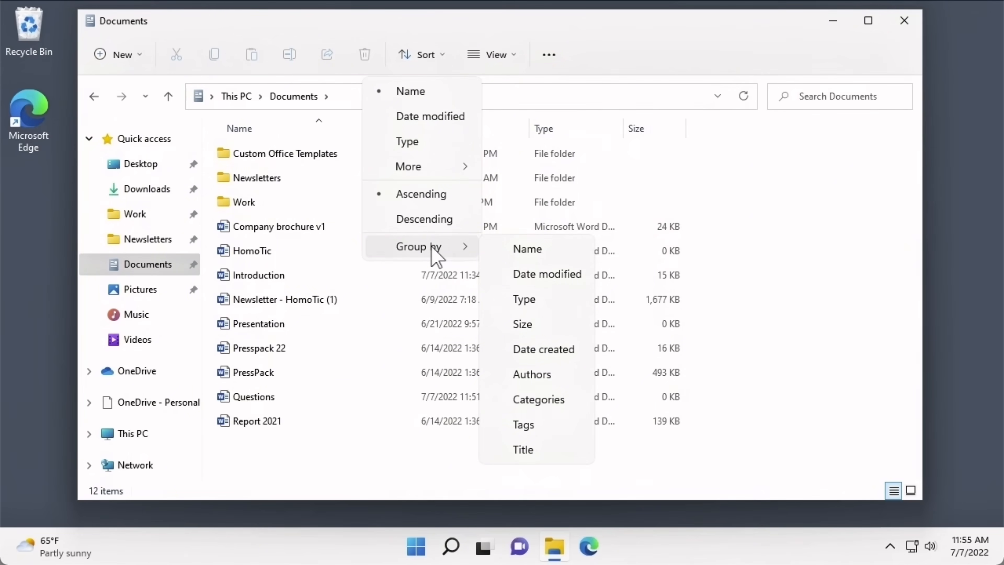
pyautogui.click(495, 255)
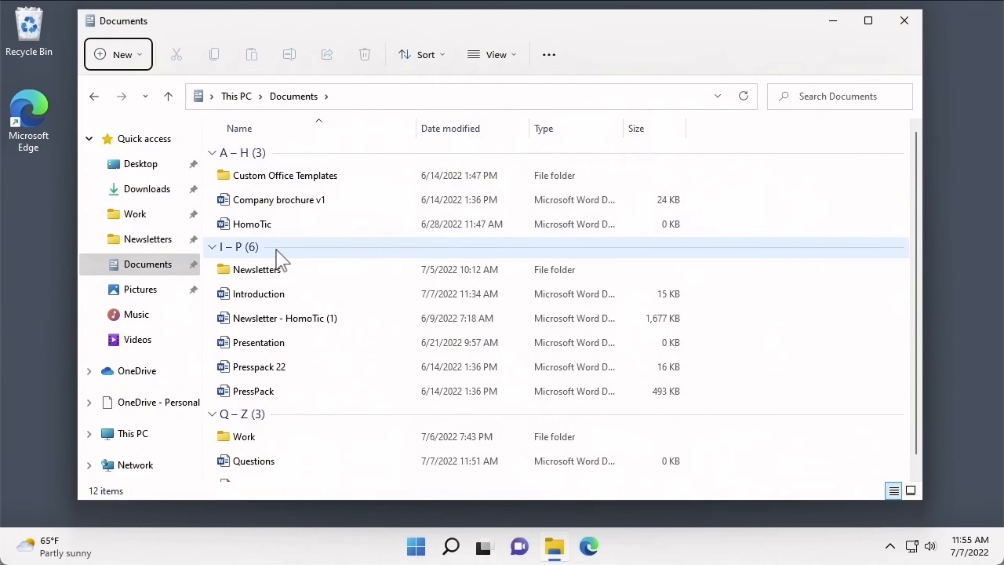
pyautogui.scroll(-1, 280, 259)
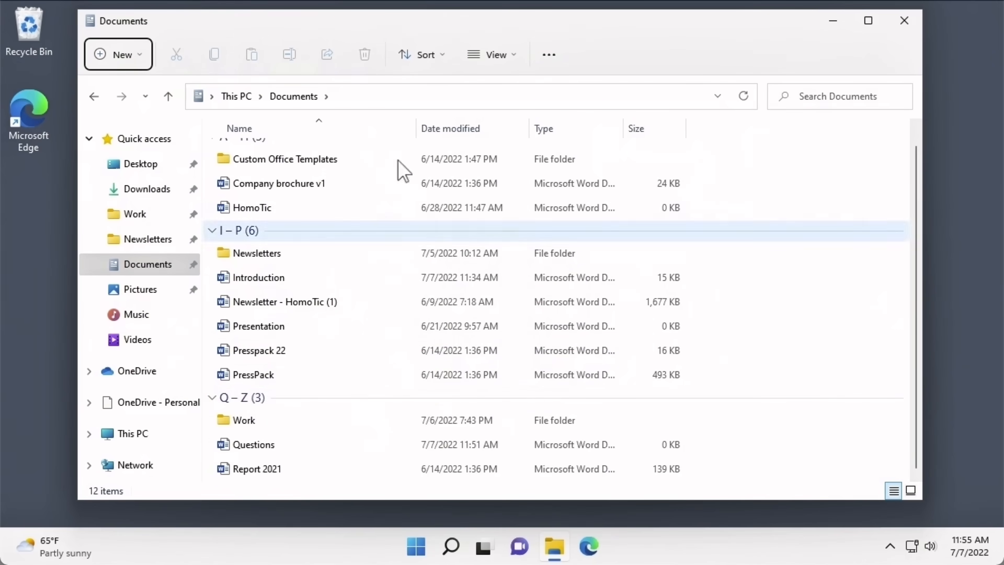
pyautogui.click(423, 64)
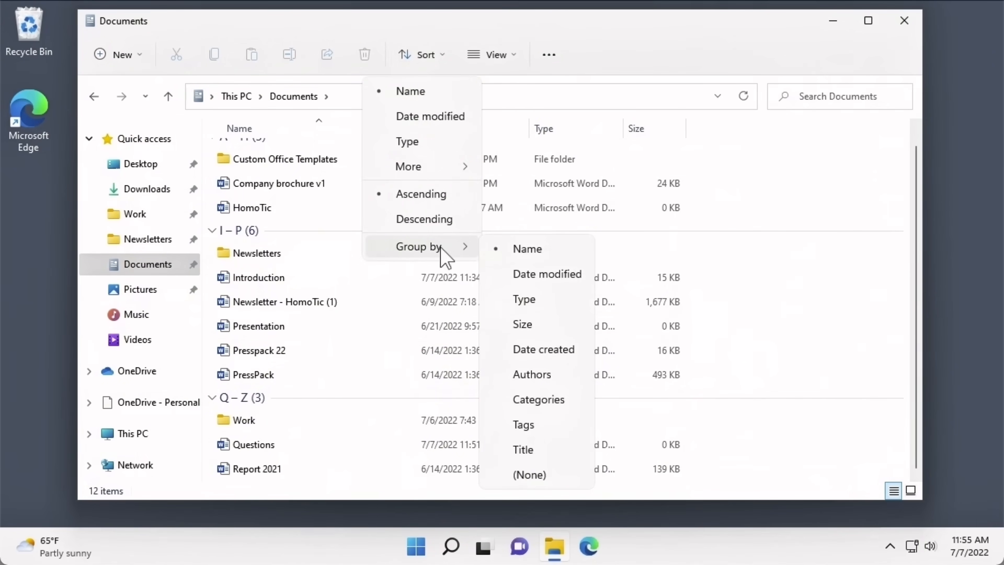
pyautogui.click(506, 284)
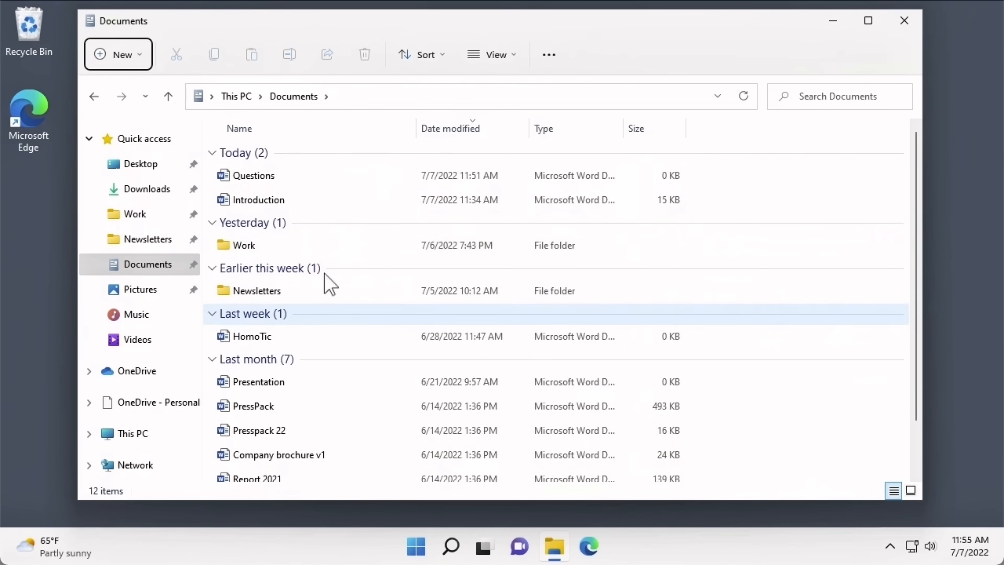
pyautogui.click(411, 63)
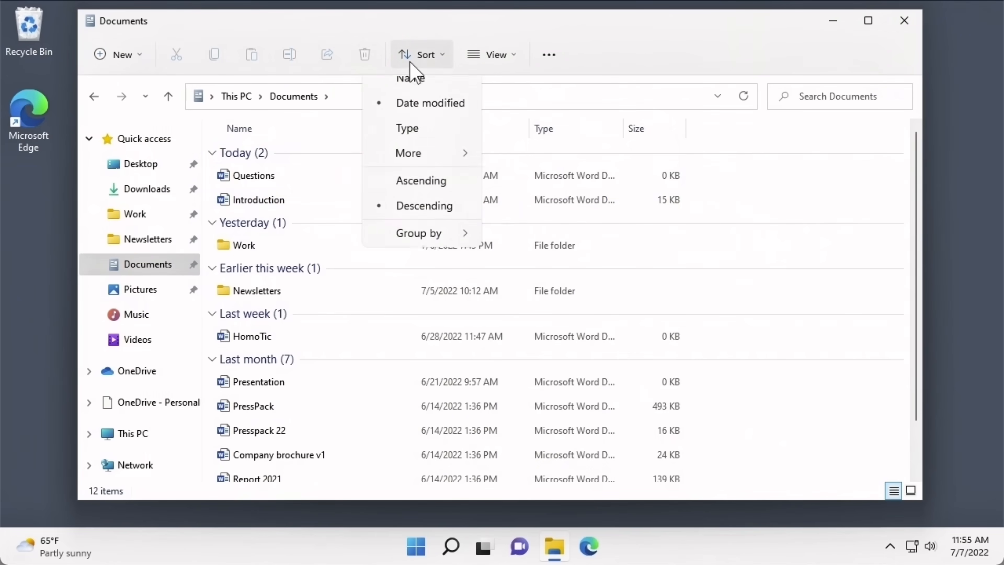
pyautogui.moveTo(427, 238)
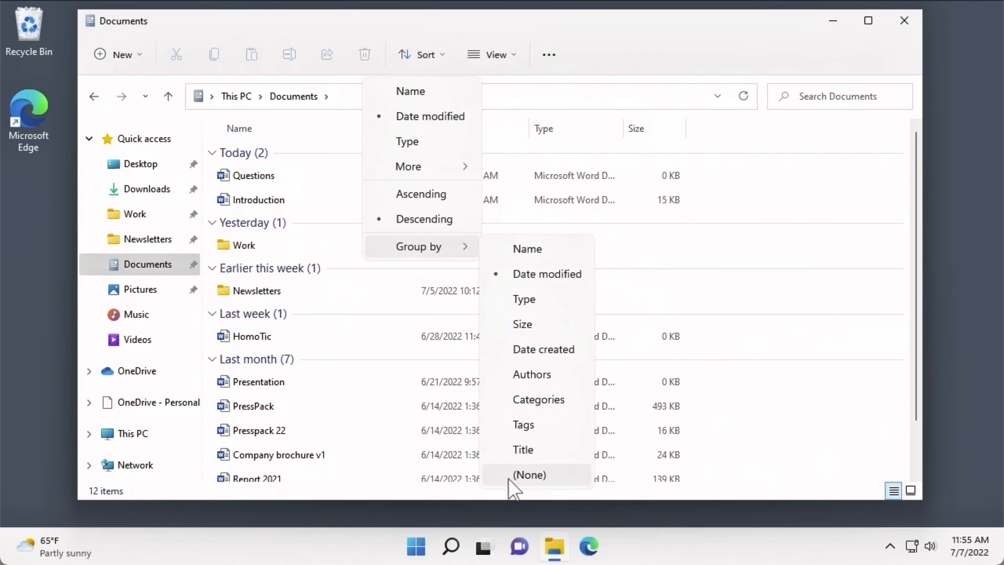
pyautogui.click(518, 476)
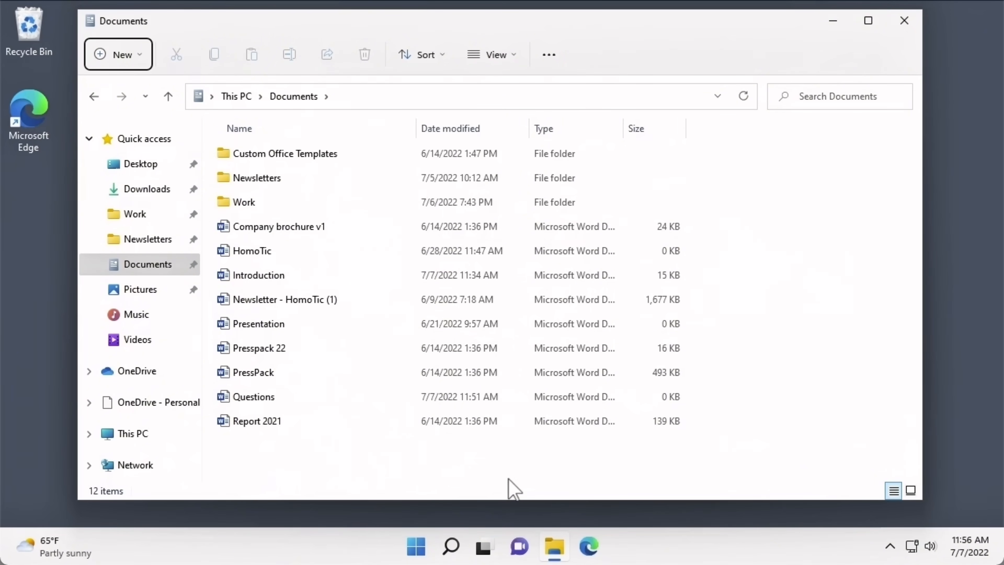
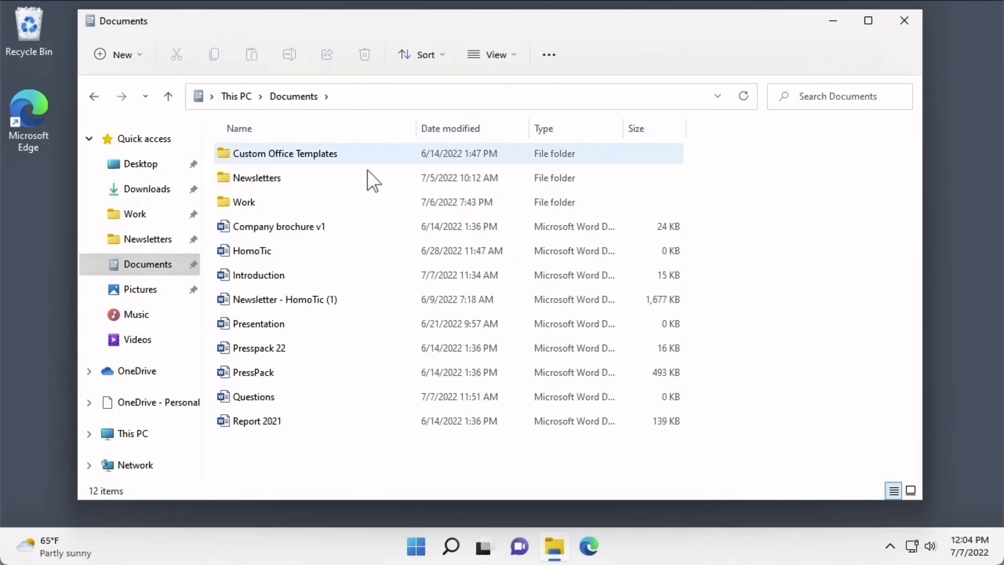
# - Mark Company brochure v1, HomoTic and Introduction as Hidden in their Properties
pyautogui.click(363, 231)
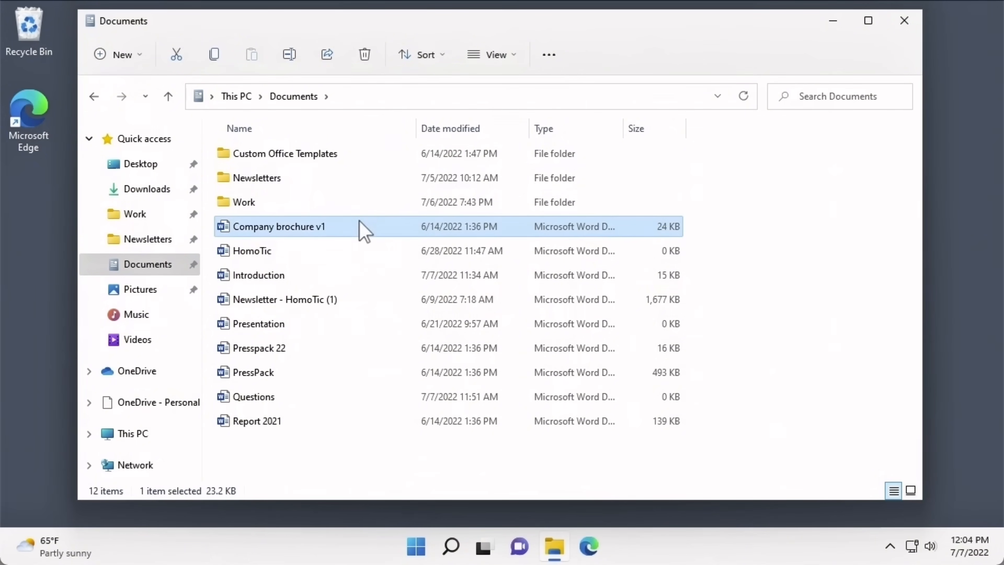
pyautogui.keyDown('shift'); pyautogui.click(363, 275); pyautogui.keyUp('shift')
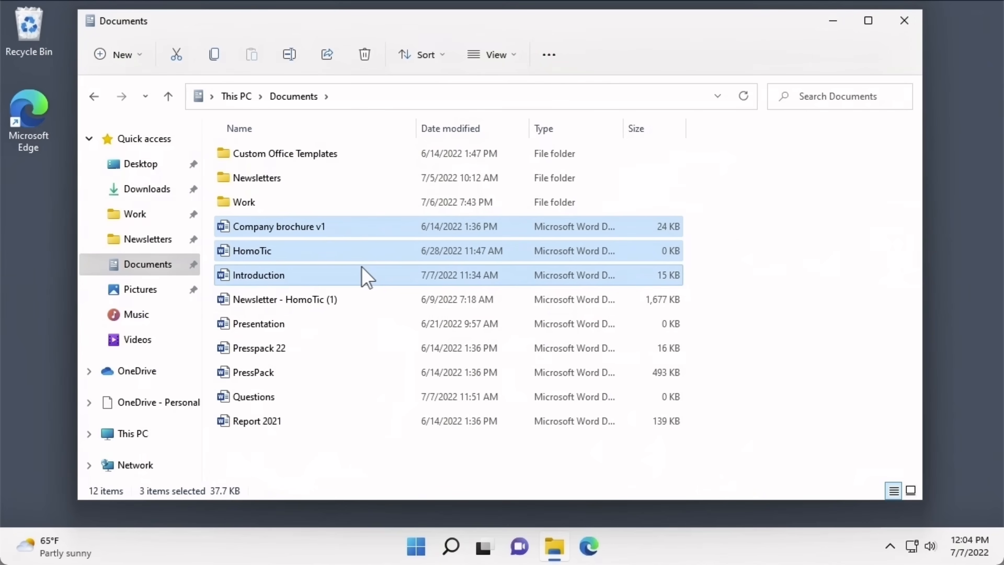
pyautogui.rightClick(363, 268)
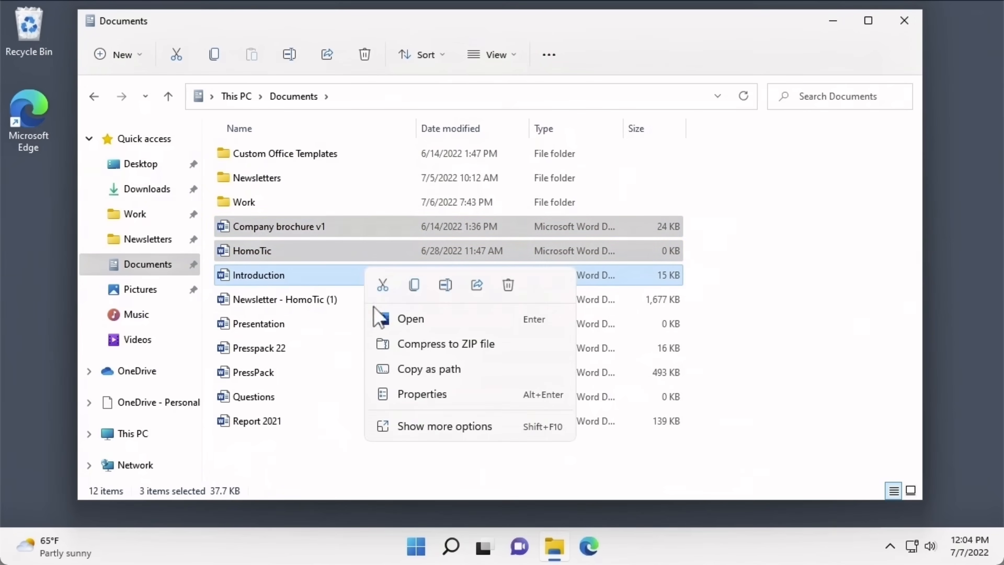
pyautogui.click(422, 394)
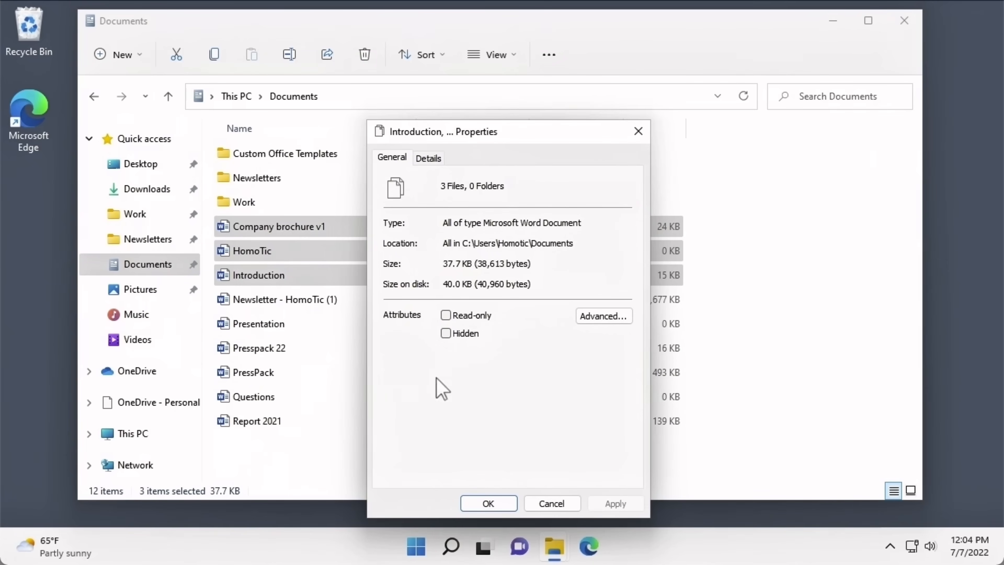
pyautogui.click(446, 334)
pyautogui.click(471, 500)
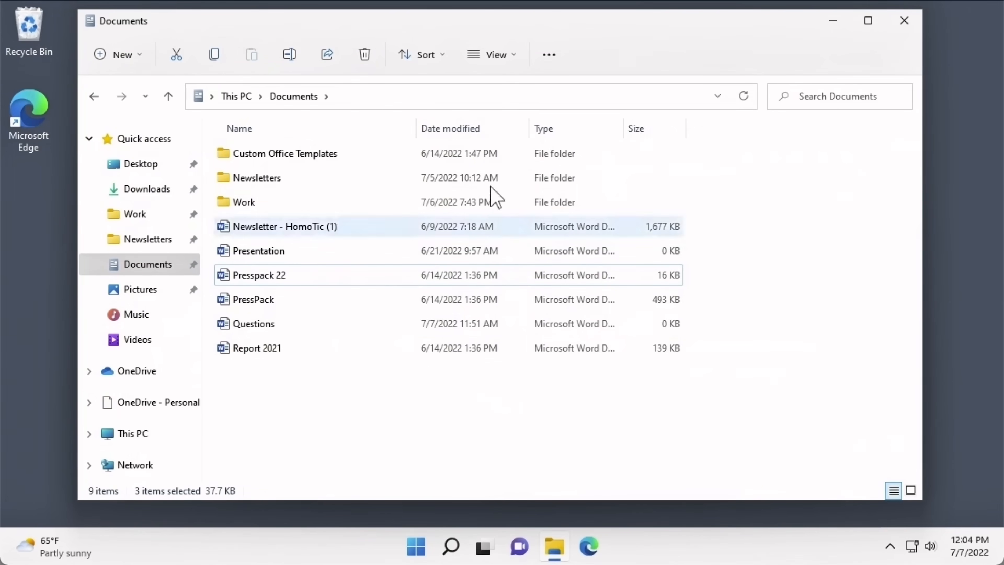
# - Turn on Hidden items in the View > Show menu
pyautogui.click(487, 59)
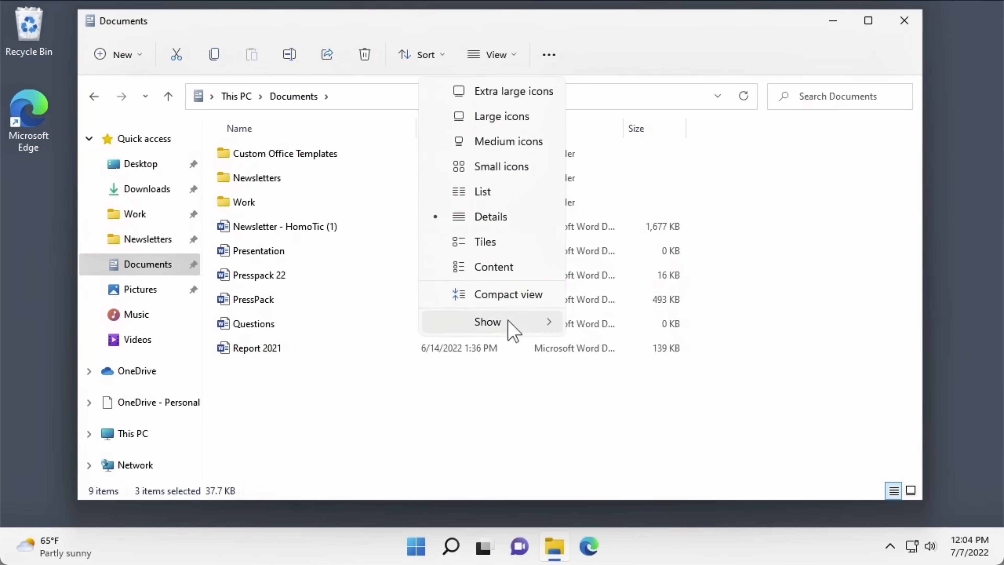
pyautogui.moveTo(511, 322)
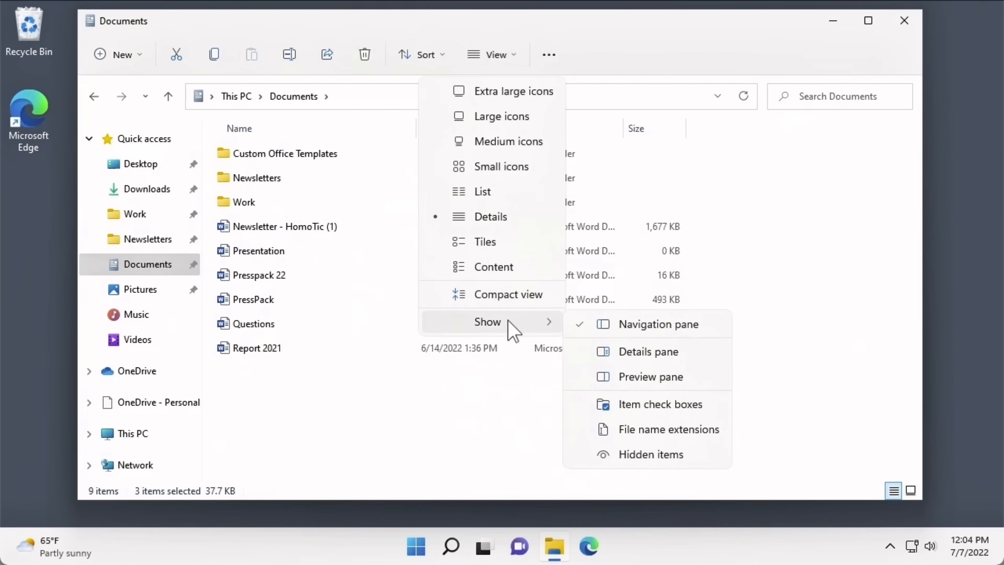
pyautogui.click(594, 459)
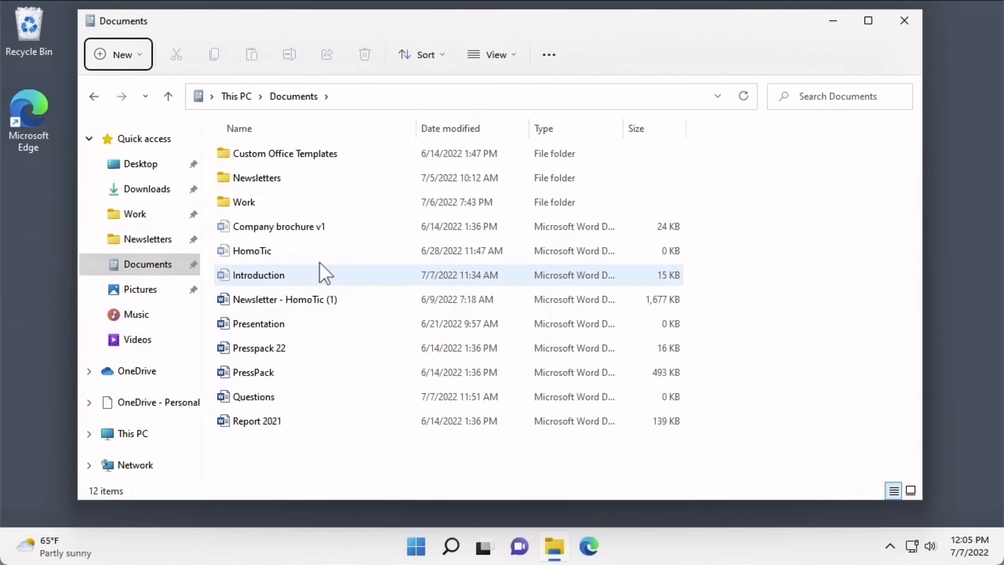
# - Clear the Hidden attribute on Company brochure v1, HomoTic and Introduction
pyautogui.click(305, 237)
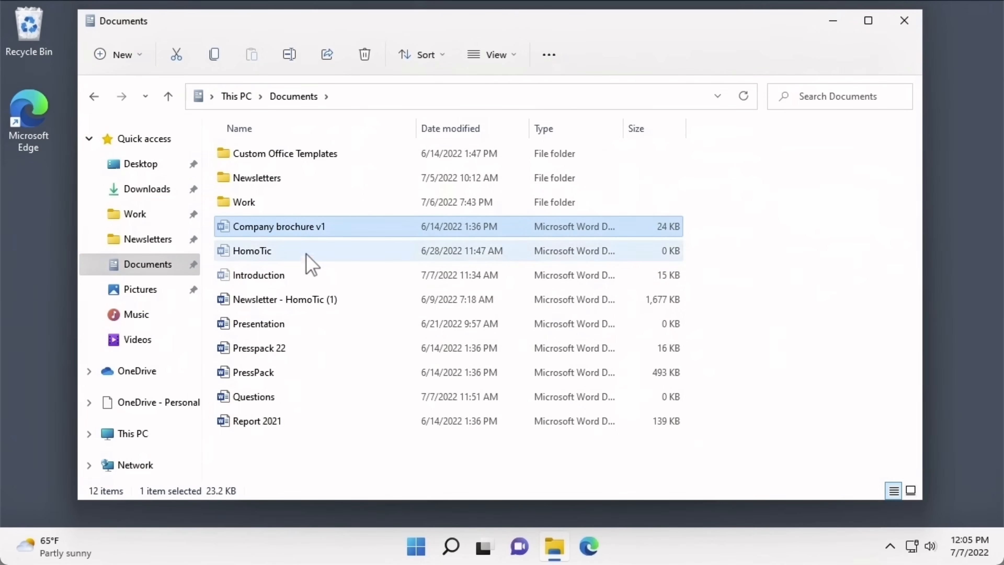
pyautogui.keyDown('shift'); pyautogui.click(308, 276); pyautogui.keyUp('shift')
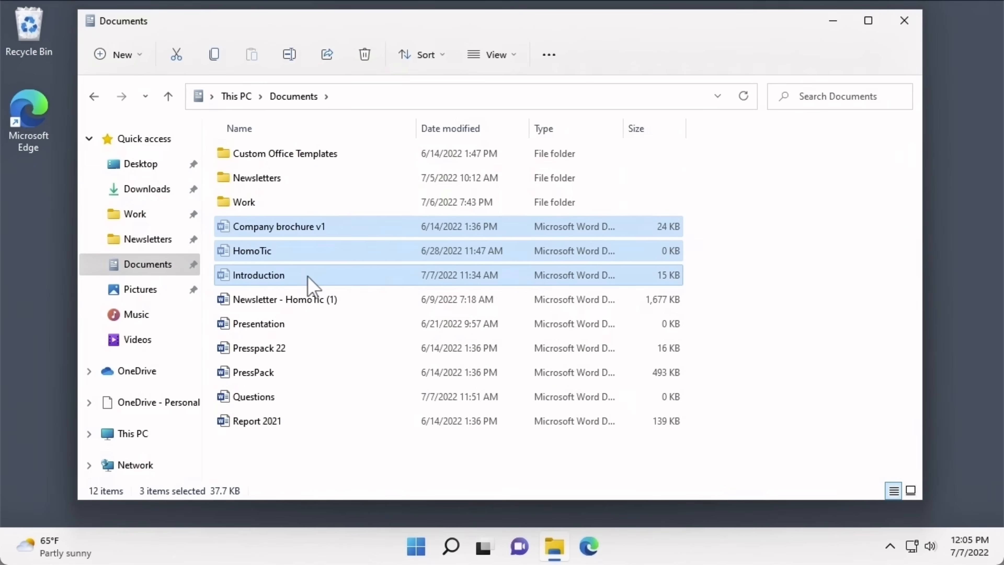
pyautogui.rightClick(310, 283)
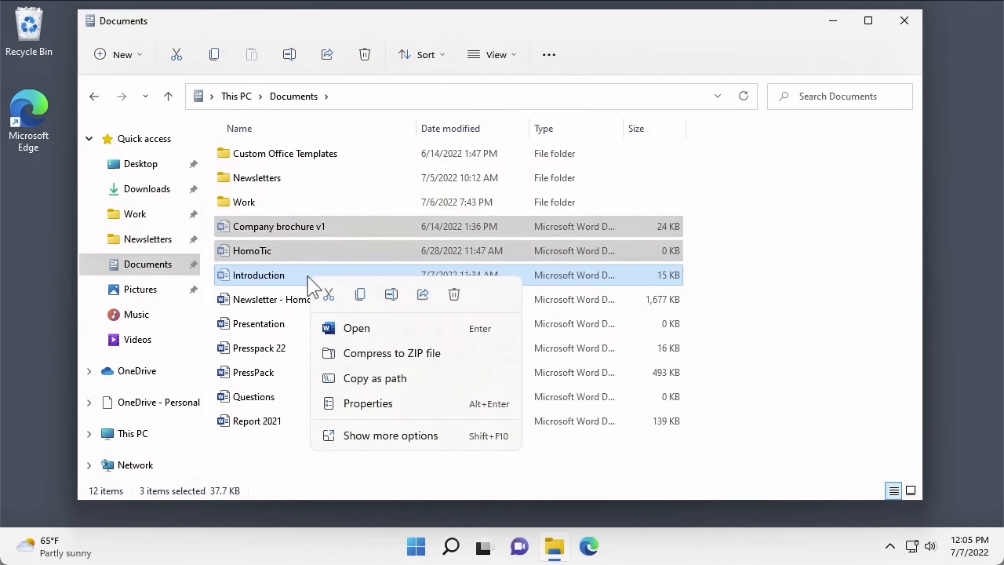
pyautogui.click(331, 405)
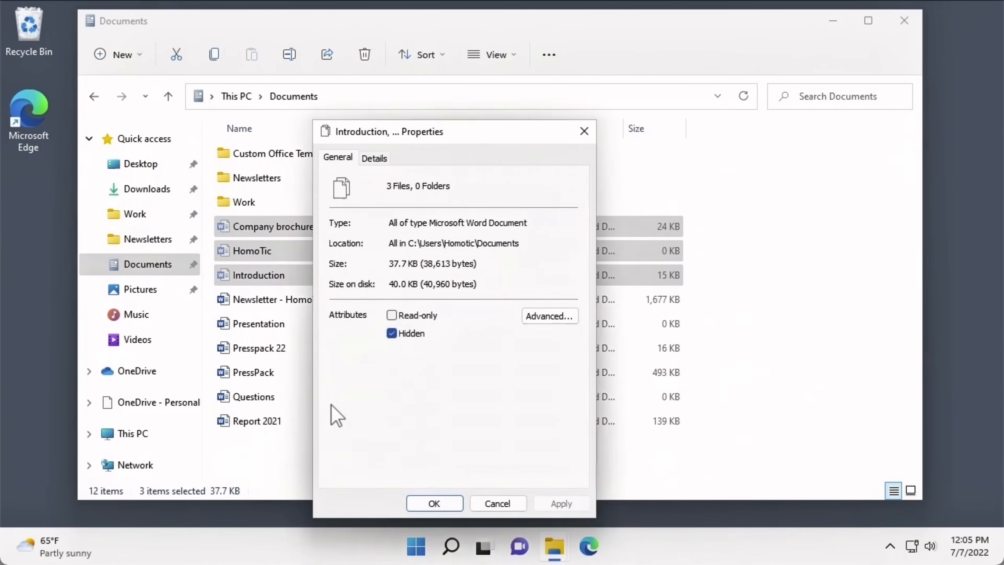
pyautogui.click(391, 333)
pyautogui.click(429, 504)
pyautogui.click(400, 473)
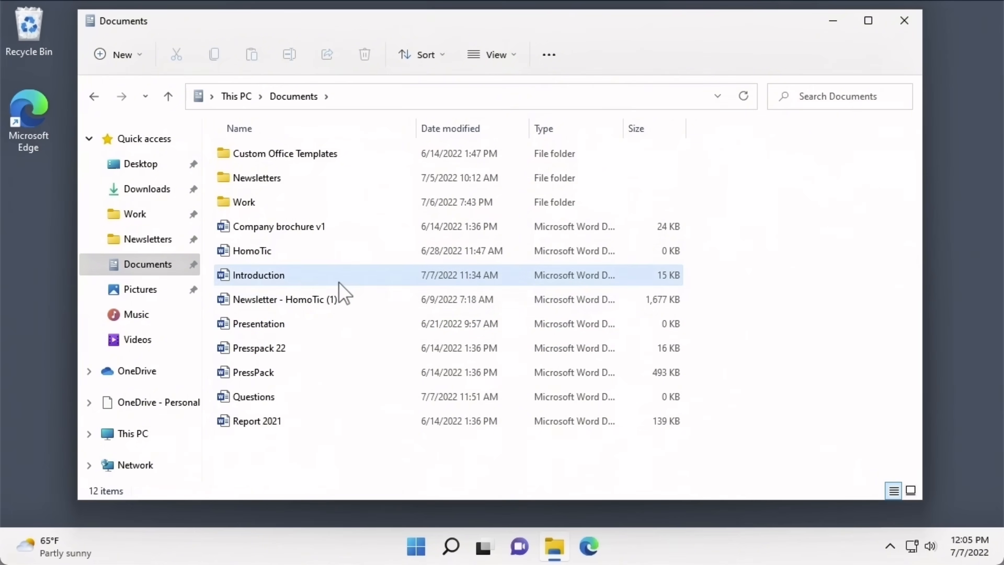
pyautogui.moveTo(339, 283)
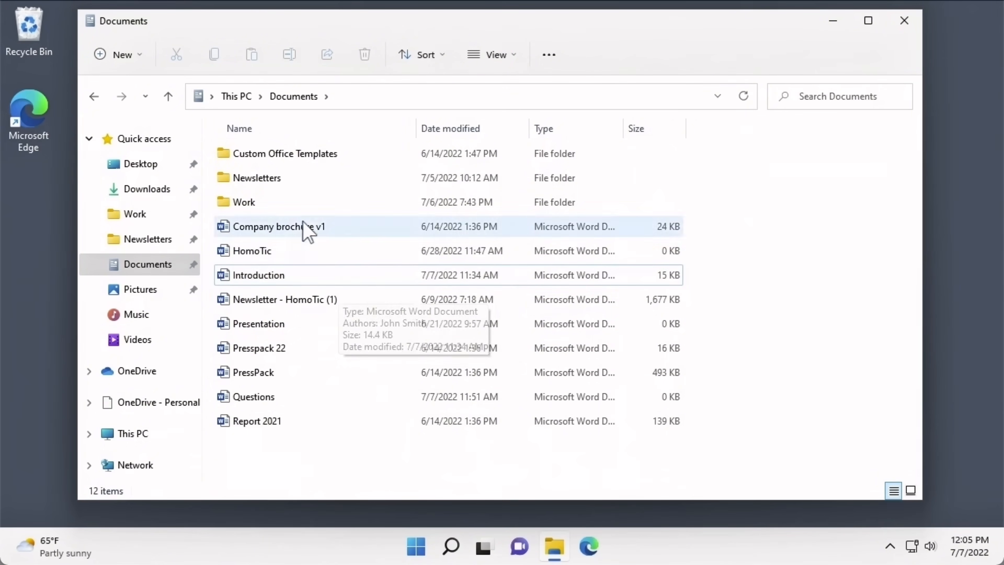
# - Set the Work folder to Hidden, applying it to all its subfolders and files
pyautogui.click(296, 210)
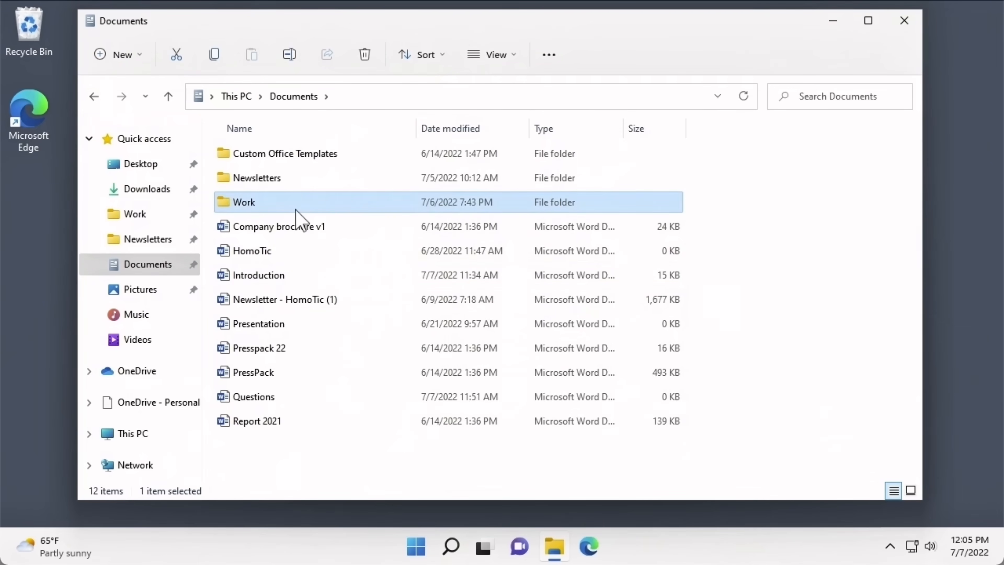
pyautogui.rightClick(296, 210)
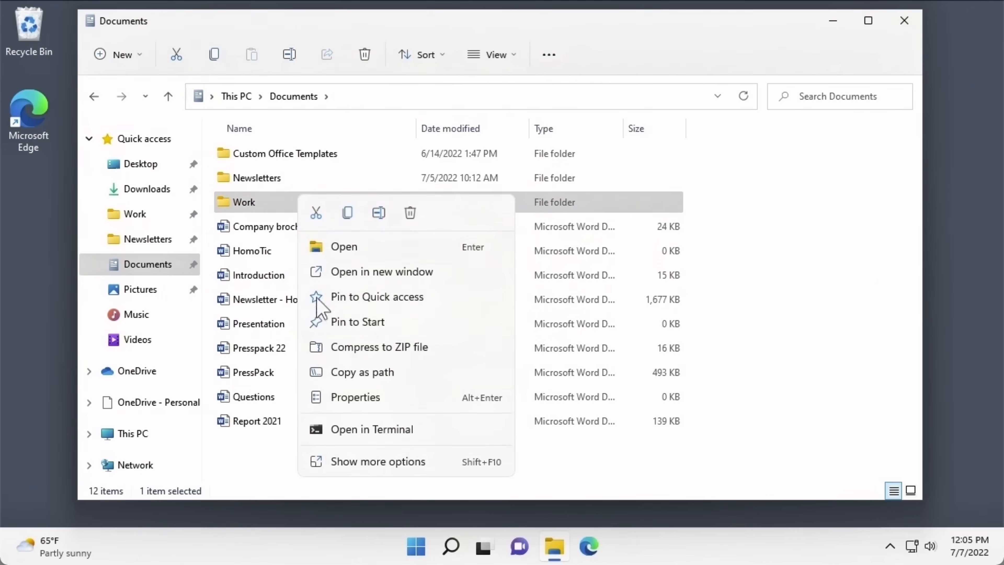
pyautogui.click(325, 397)
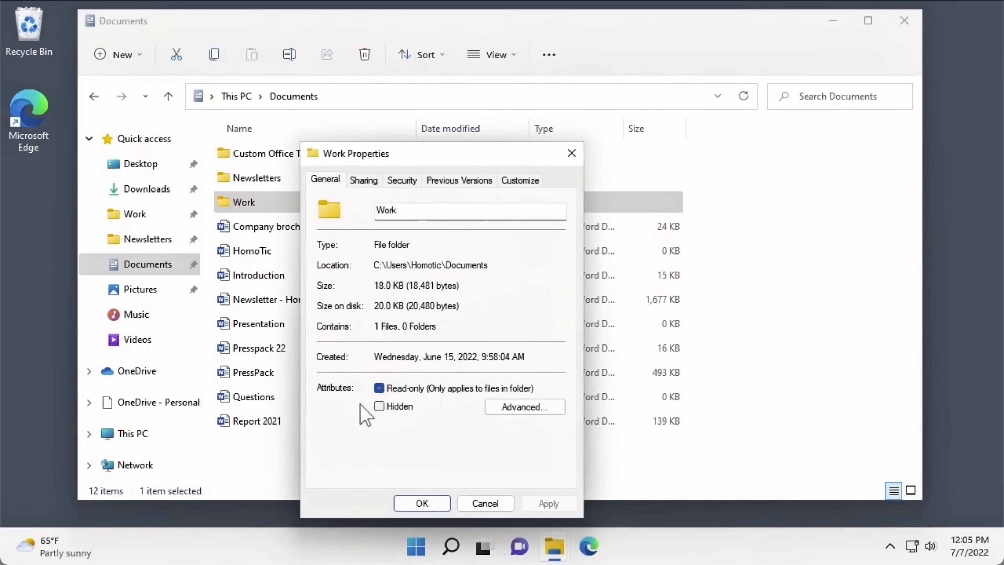
pyautogui.click(382, 407)
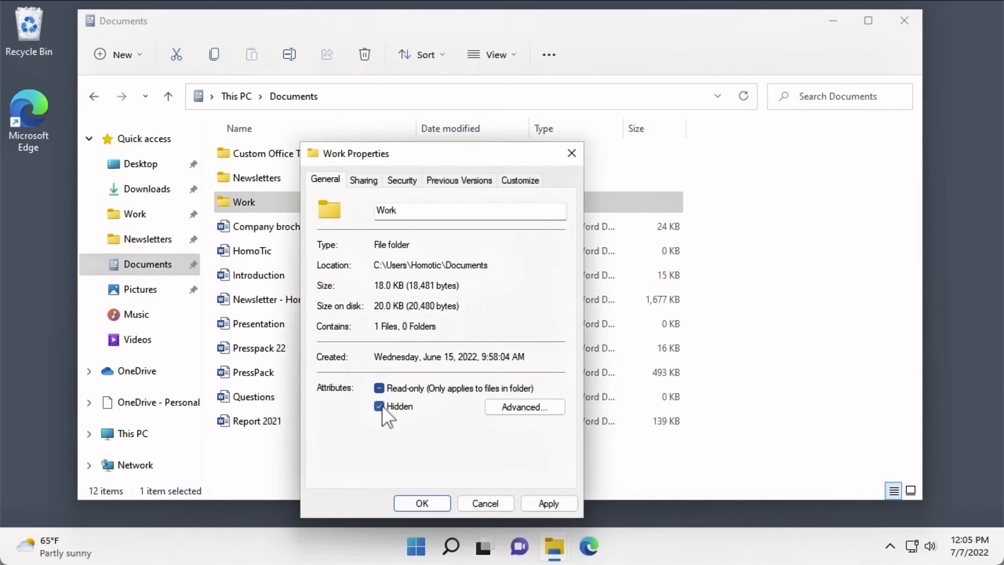
pyautogui.click(414, 503)
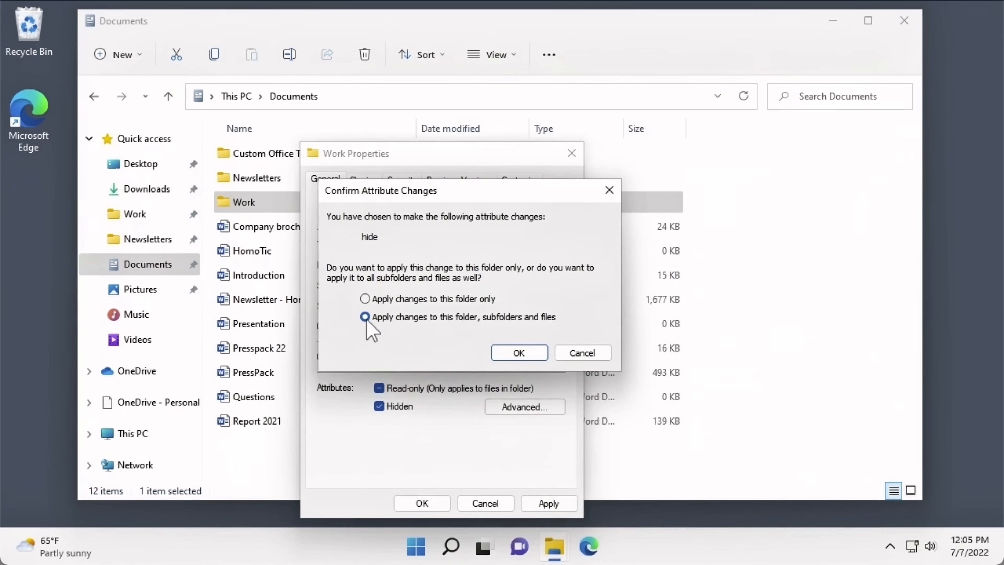
pyautogui.click(497, 356)
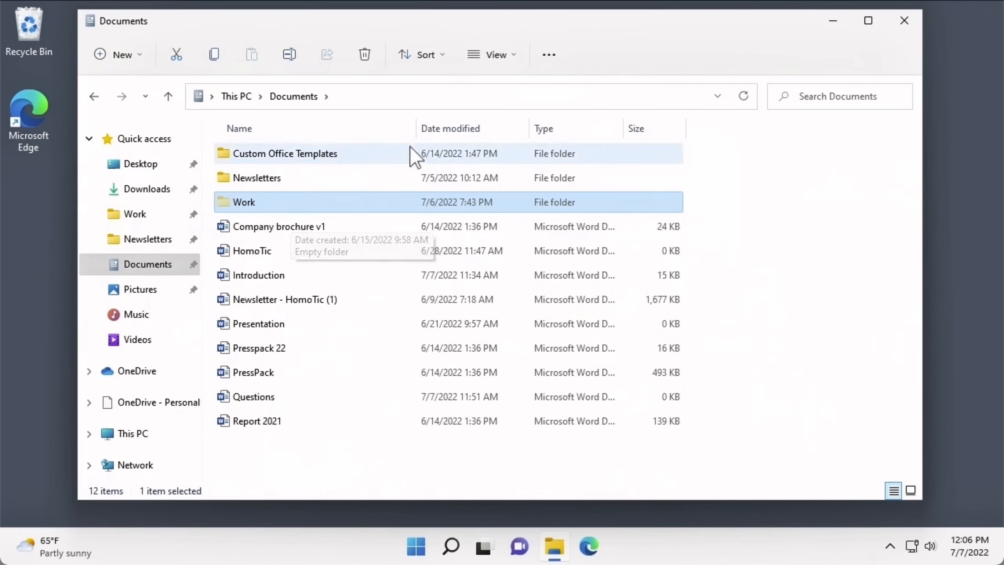
pyautogui.click(473, 63)
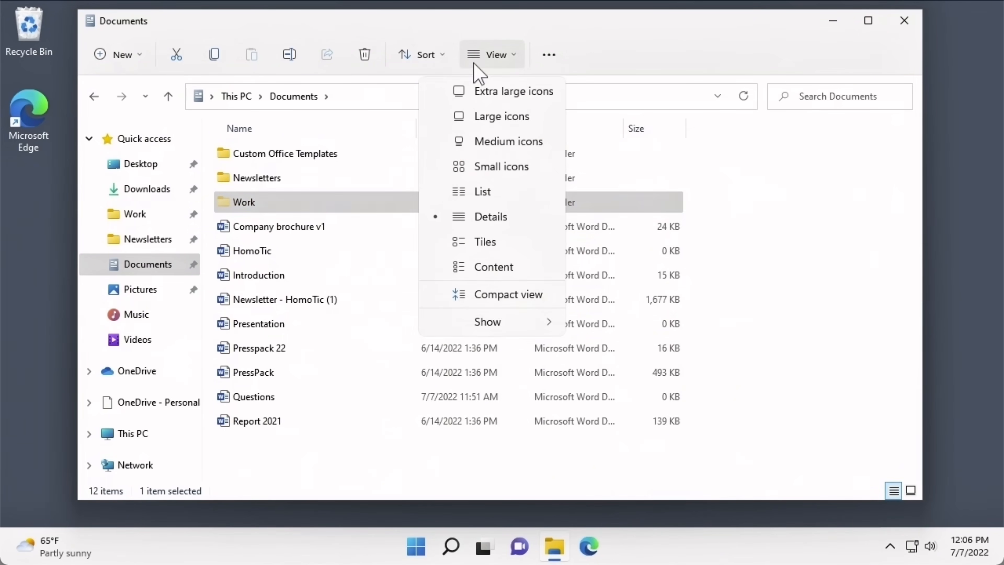
pyautogui.moveTo(489, 322)
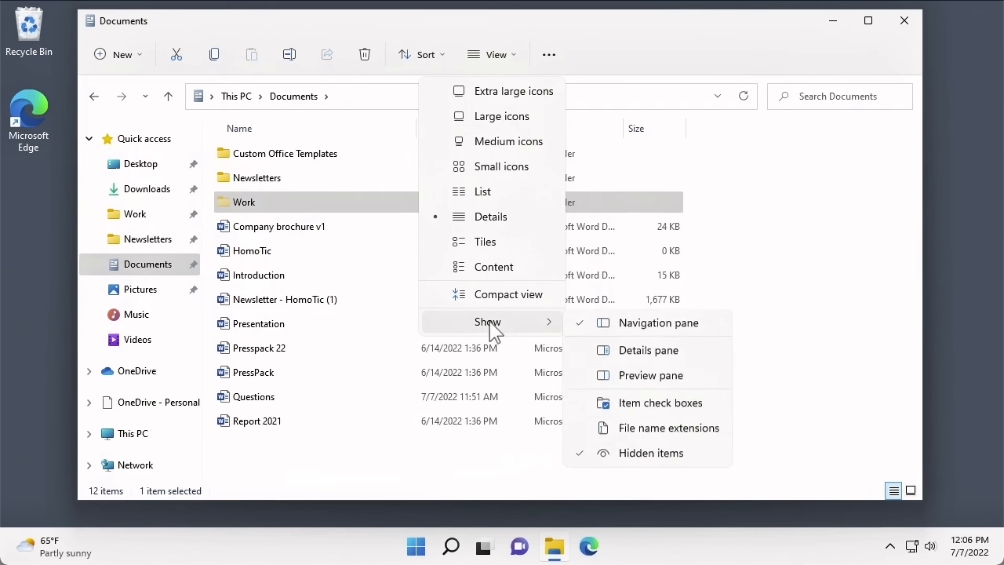
pyautogui.click(588, 453)
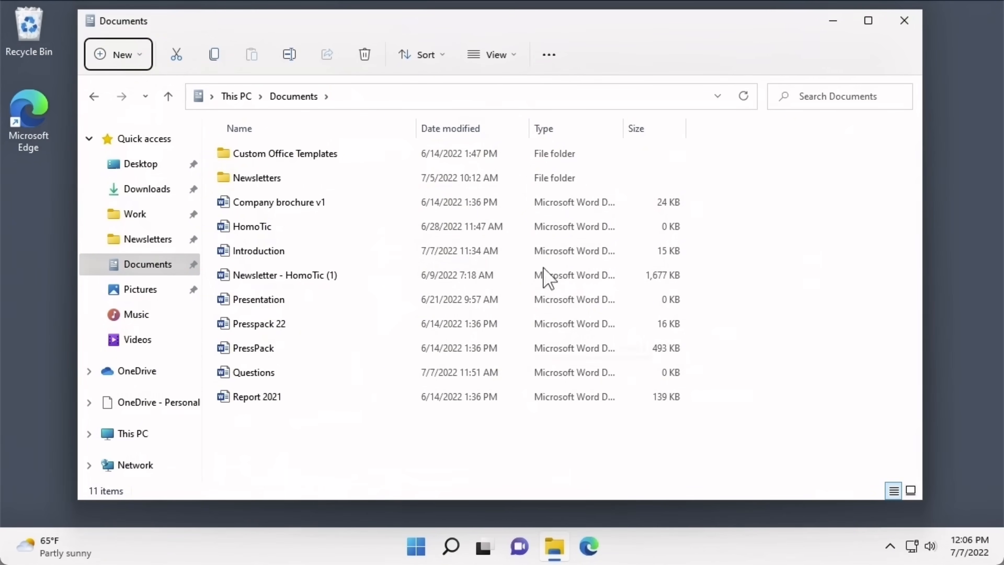
pyautogui.click(497, 64)
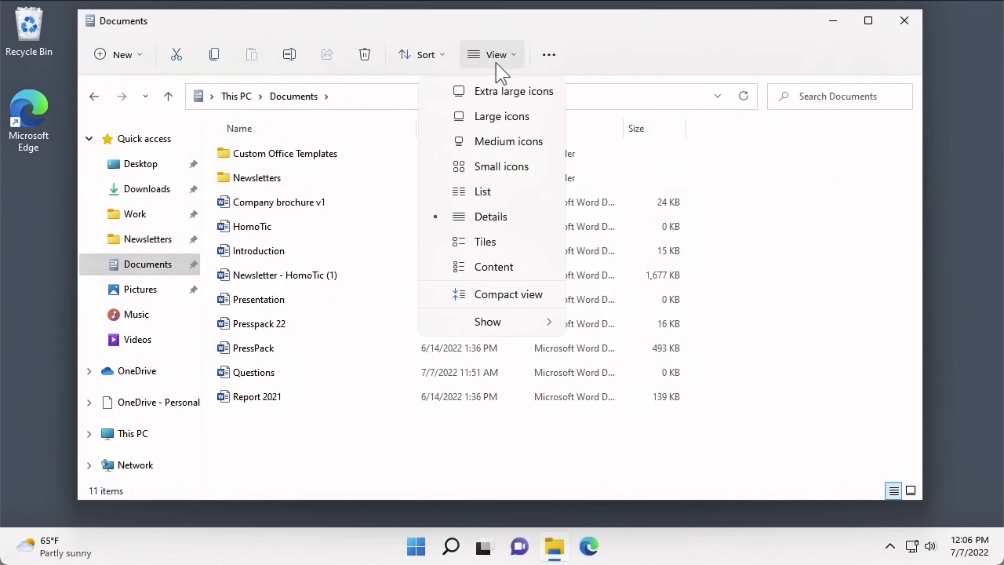
pyautogui.moveTo(525, 327)
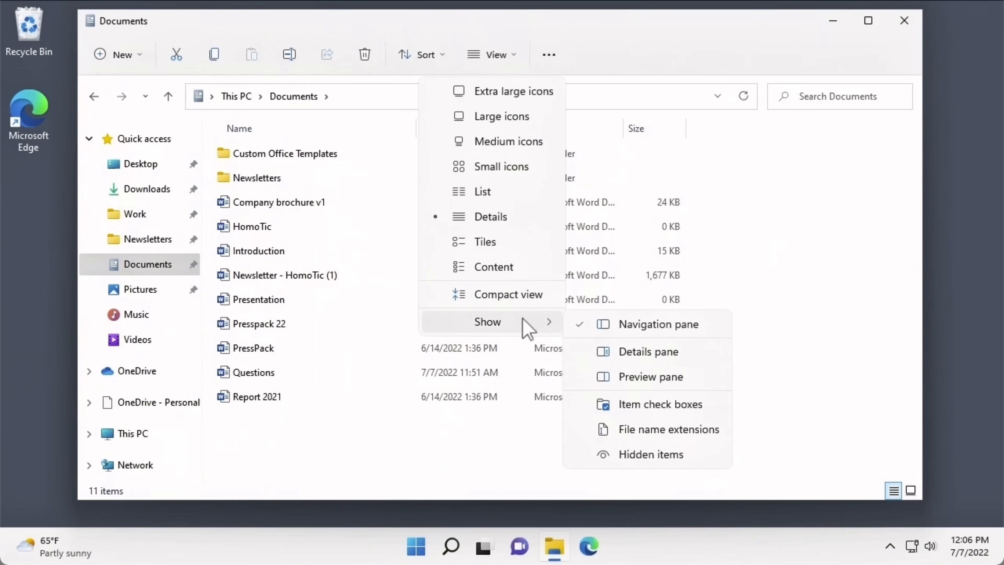
pyautogui.click(586, 455)
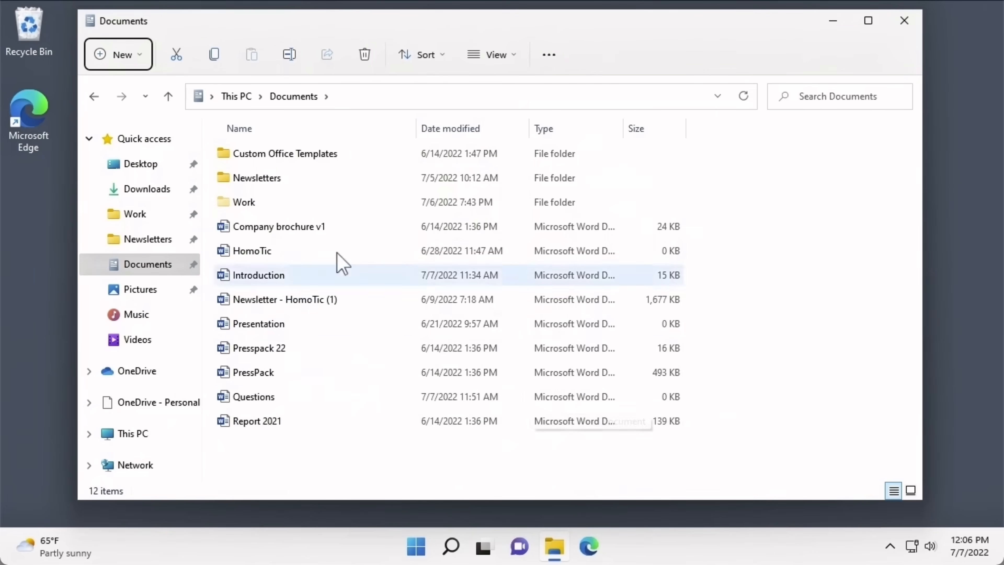
pyautogui.doubleClick(298, 202)
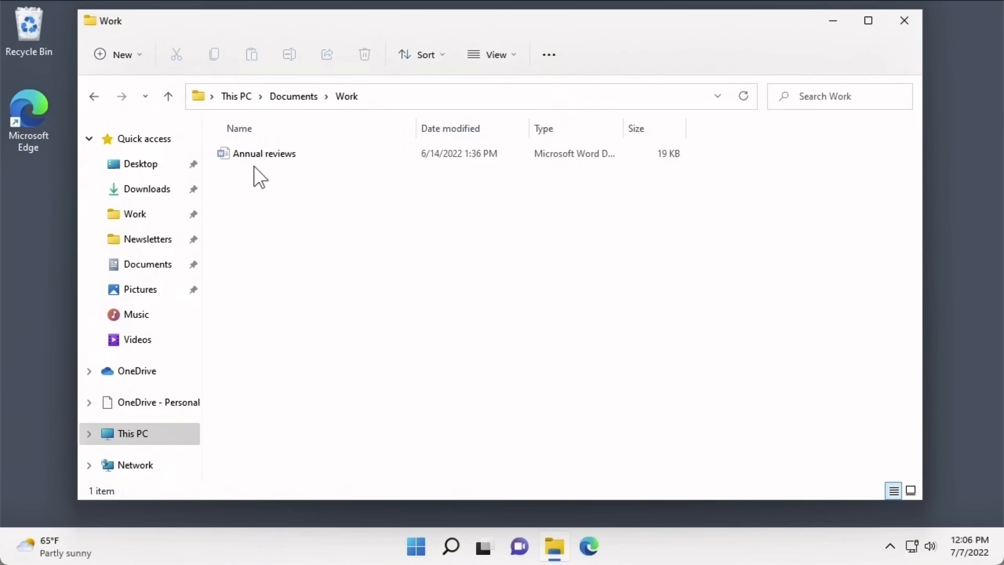
pyautogui.click(97, 99)
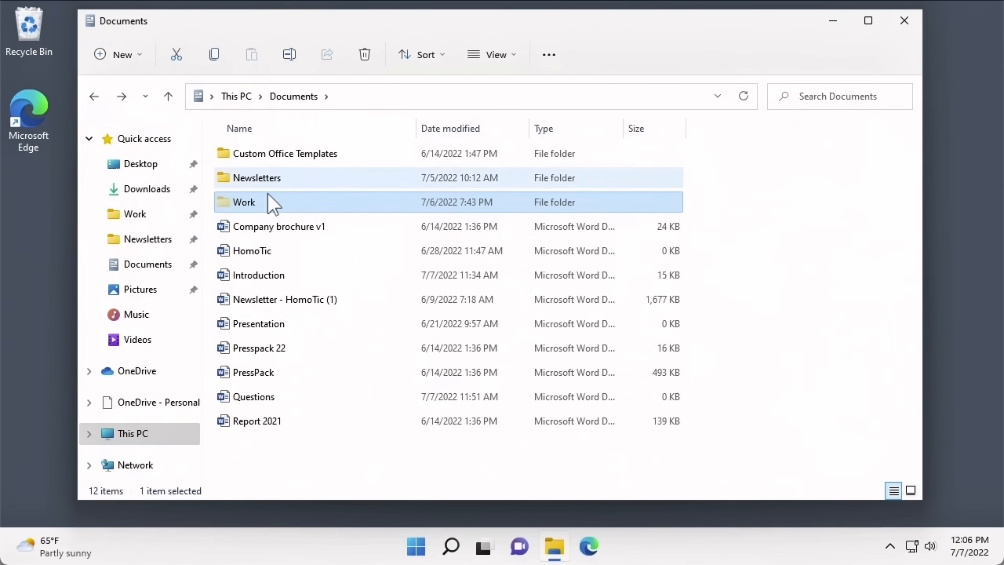
# - Unhide Work with its subfolders and files, then select Company brochure v1 and HomoTic
pyautogui.rightClick(272, 201)
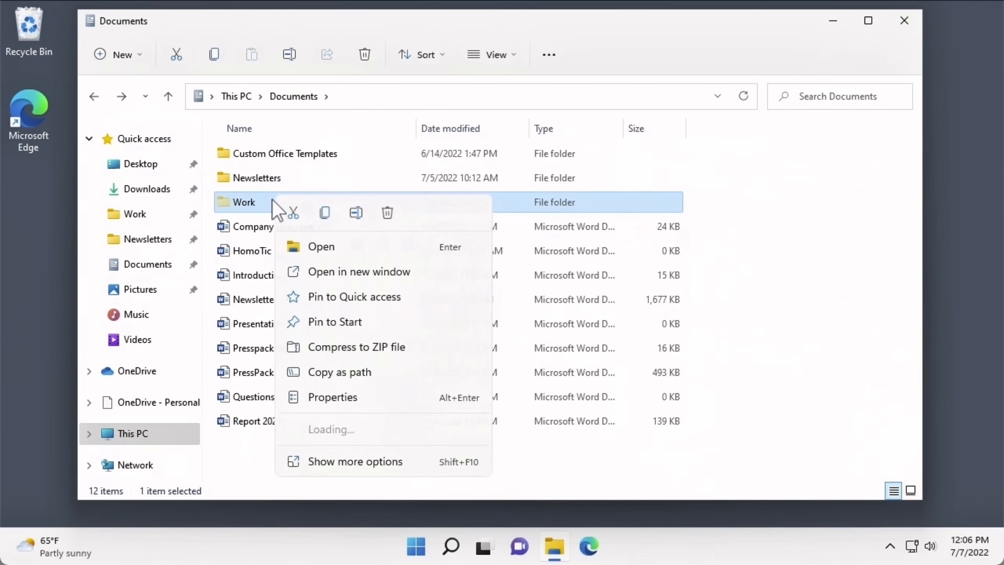
pyautogui.click(299, 397)
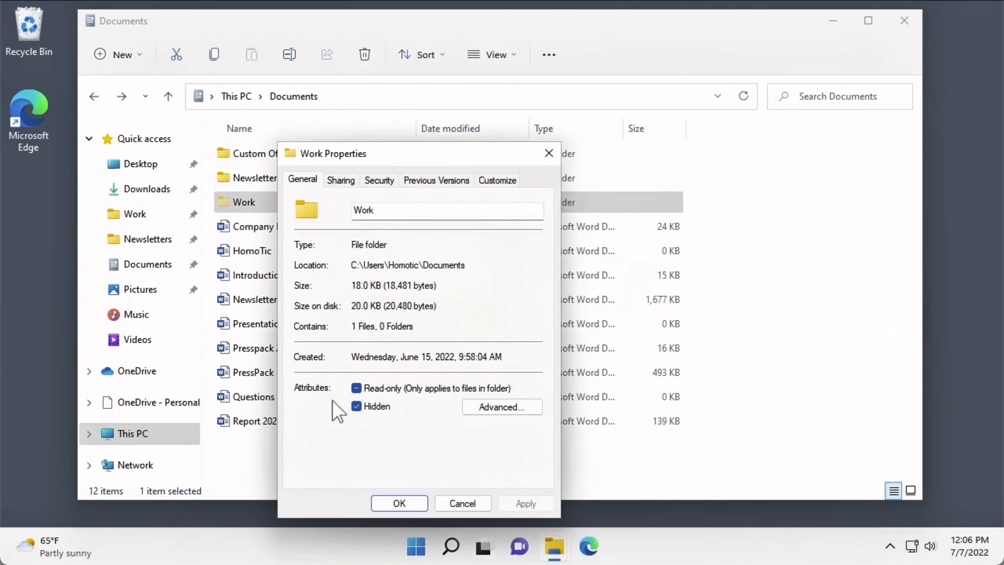
pyautogui.click(356, 406)
pyautogui.click(399, 503)
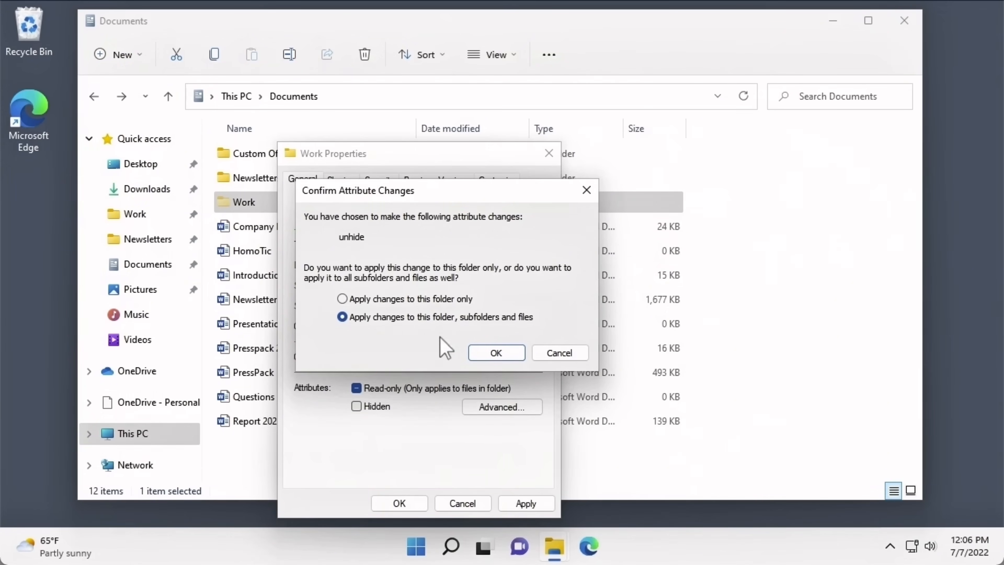
pyautogui.click(475, 353)
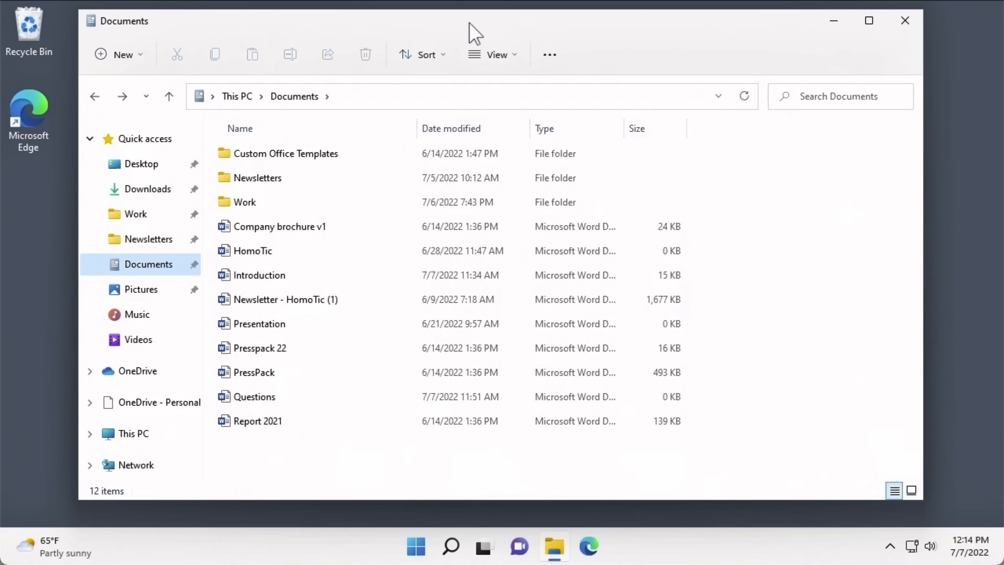
pyautogui.click(358, 233)
pyautogui.keyDown('ctrl'); pyautogui.click(358, 255); pyautogui.keyUp('ctrl')
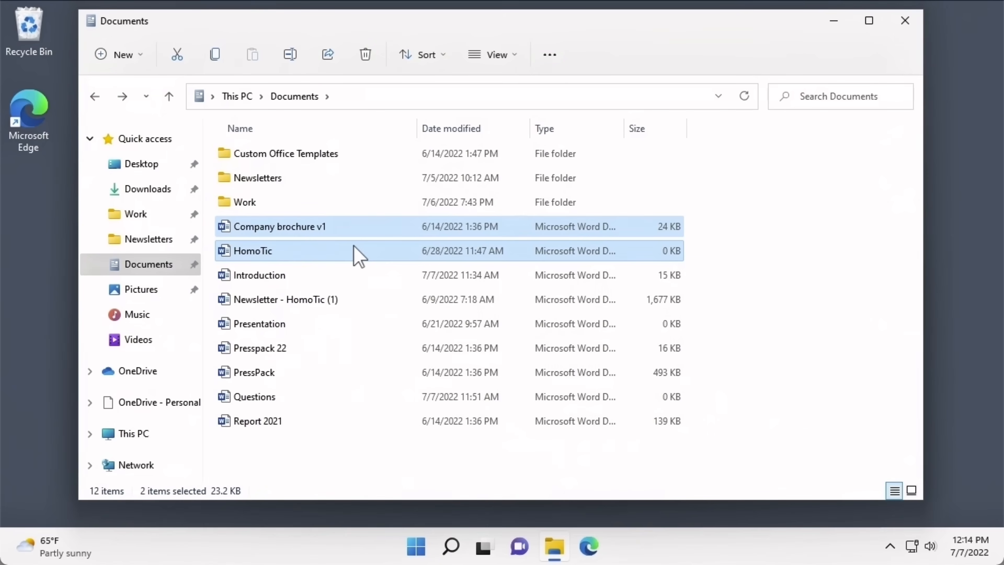
# - Drag Company brochure v1 and HomoTic onto Work in the navigation pane, then open Work
pyautogui.moveTo(353, 246); pyautogui.dragTo(305, 244)
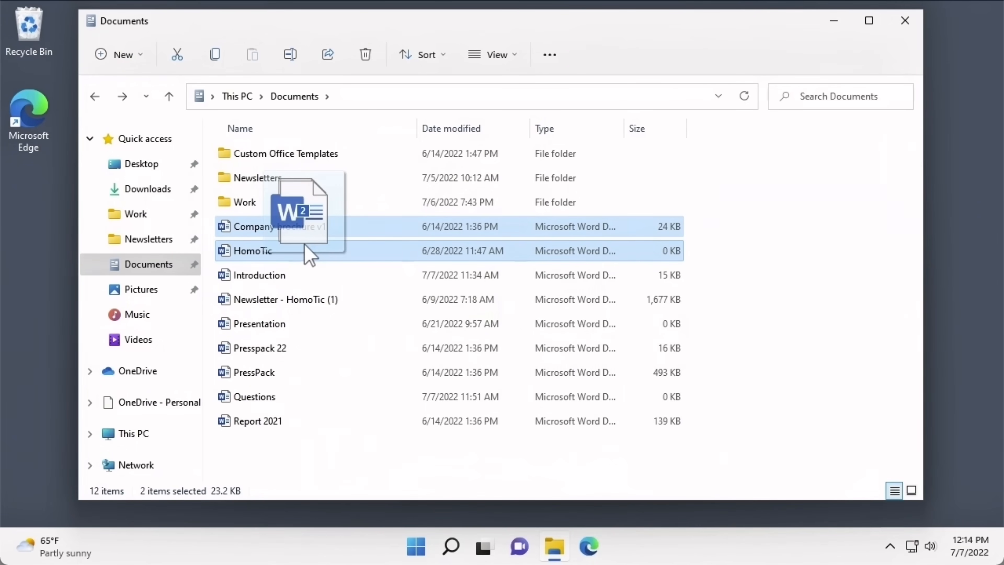
pyautogui.moveTo(305, 245); pyautogui.dragTo(169, 214)
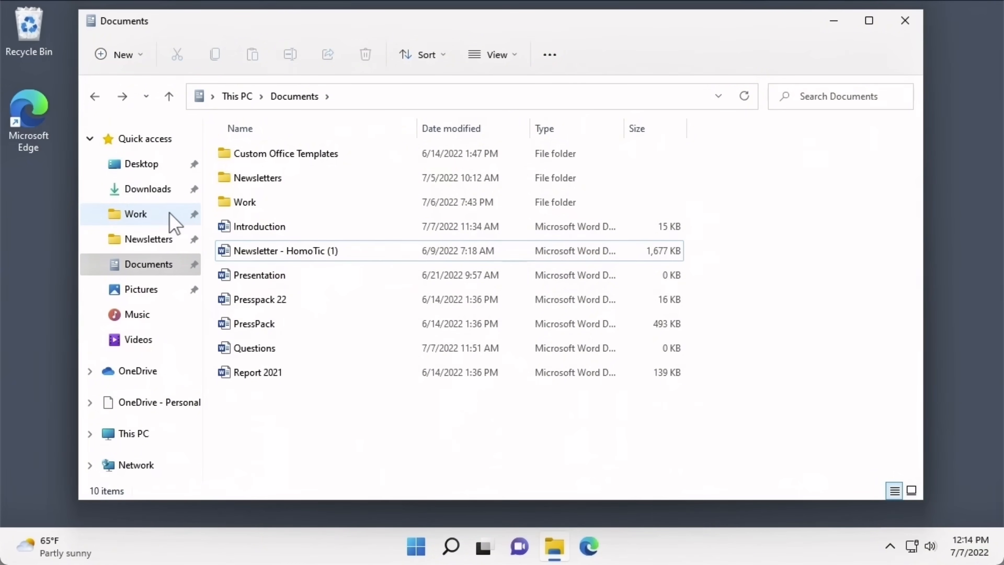
pyautogui.click(169, 214)
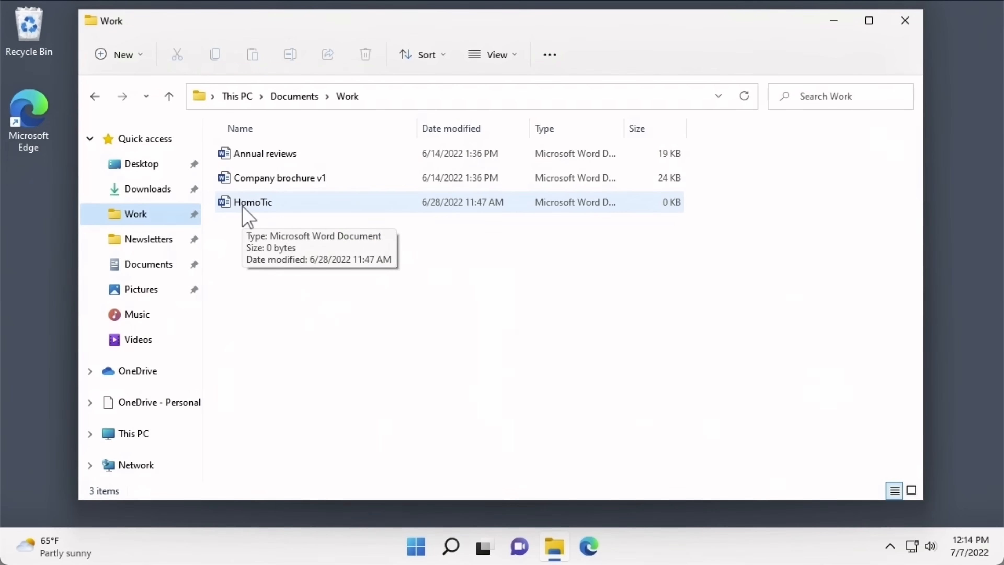
# - Cut Company brochure v1 and HomoTic from Work and paste them into Documents
pyautogui.click(238, 184)
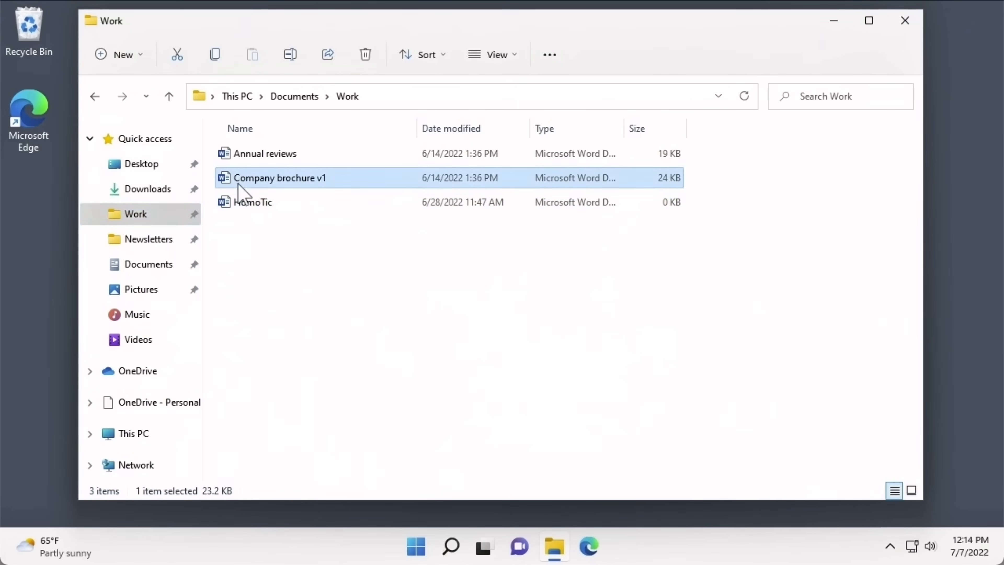
pyautogui.keyDown('ctrl'); pyautogui.click(241, 204); pyautogui.keyUp('ctrl')
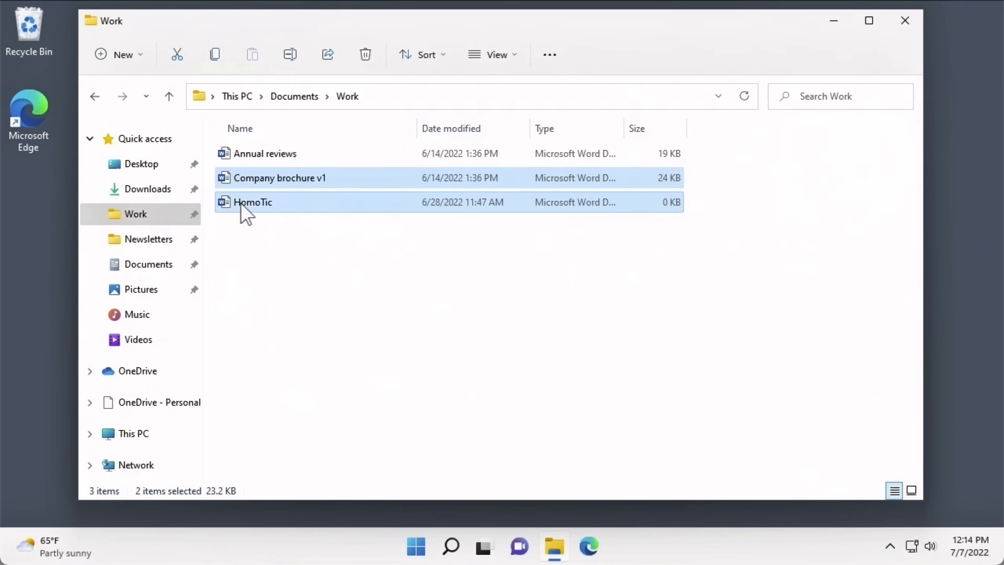
pyautogui.rightClick(242, 214)
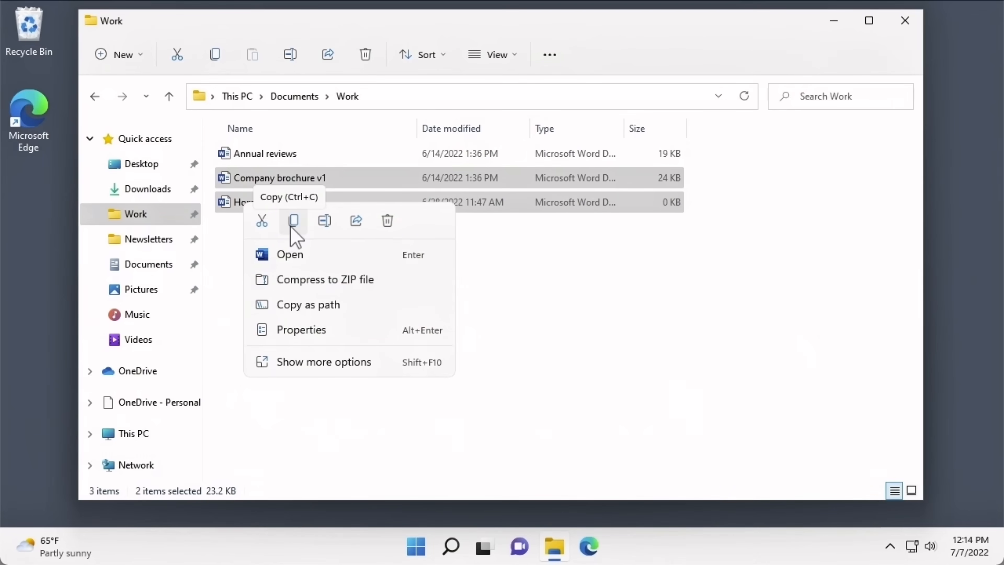
pyautogui.click(269, 229)
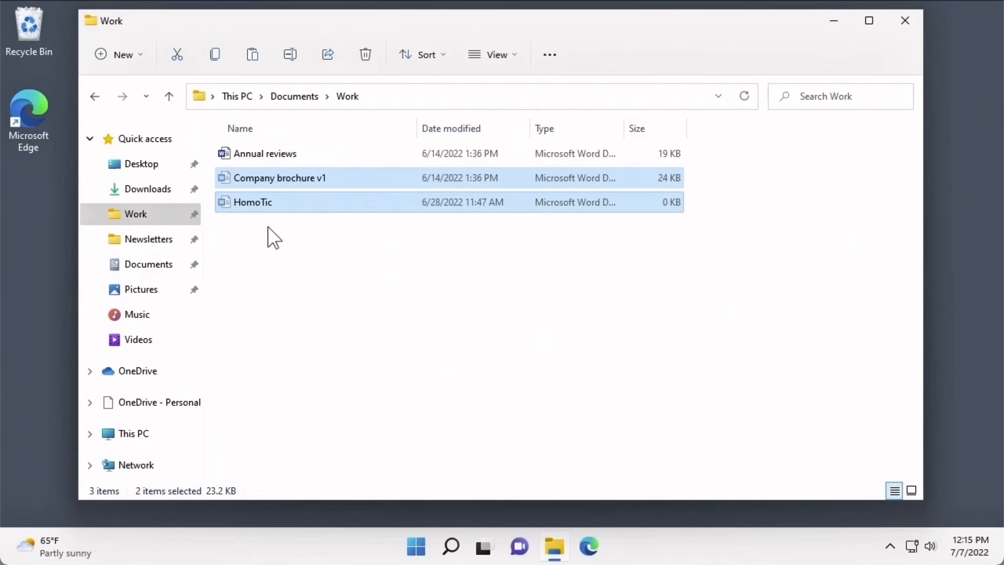
pyautogui.click(174, 273)
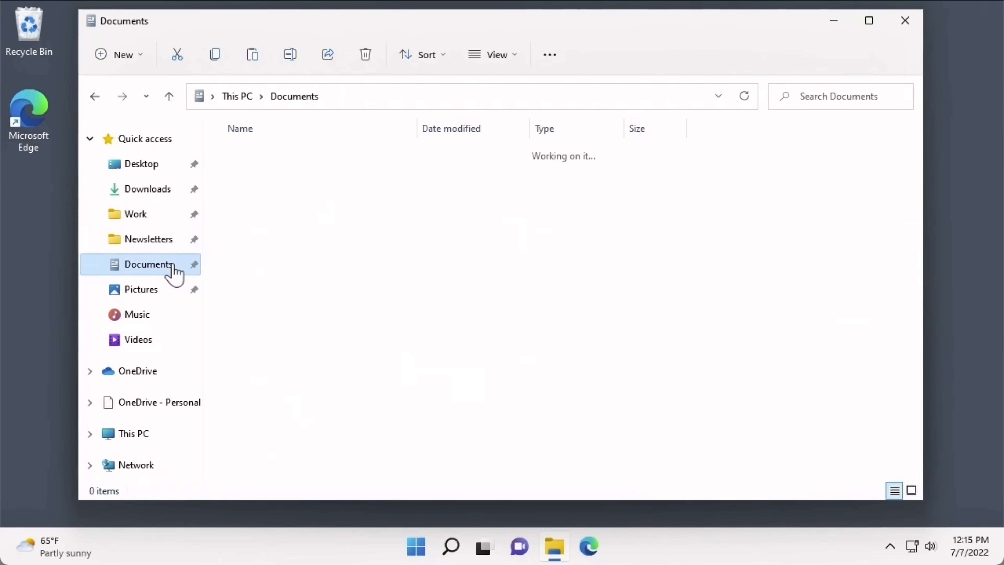
pyautogui.click(259, 65)
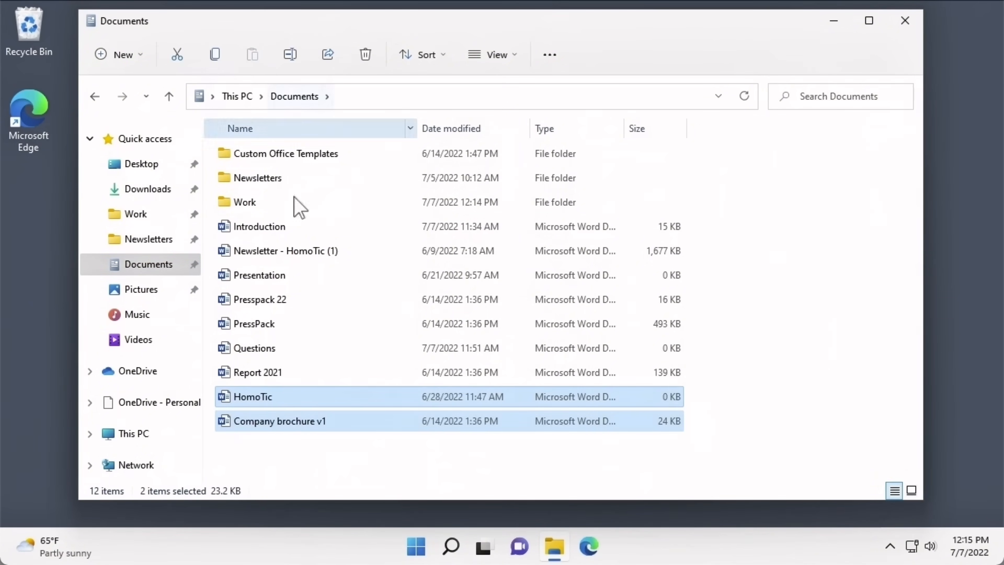
# - Copy Company brochure v1 onto the Desktop, then go back to Documents
pyautogui.click(333, 453)
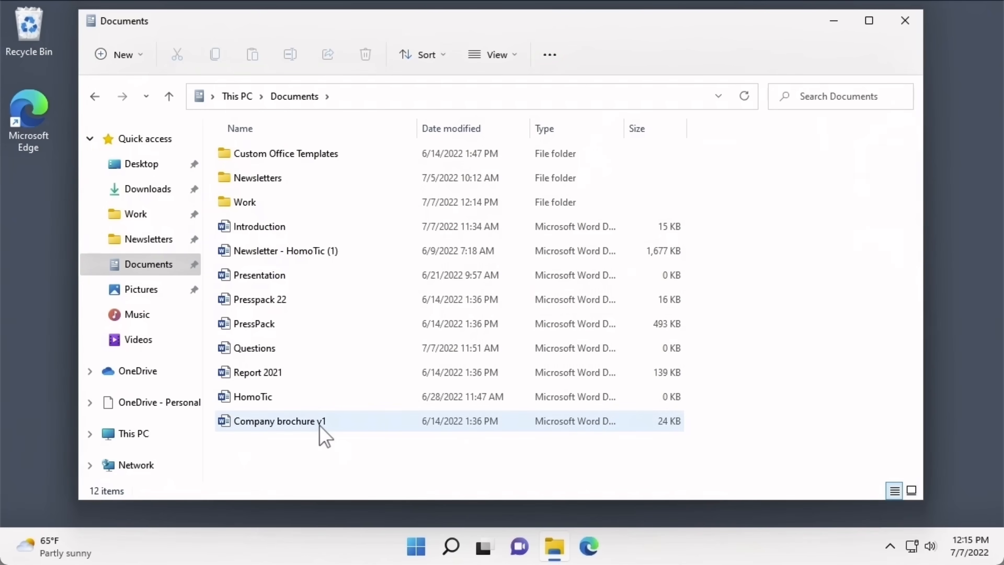
pyautogui.rightClick(320, 431)
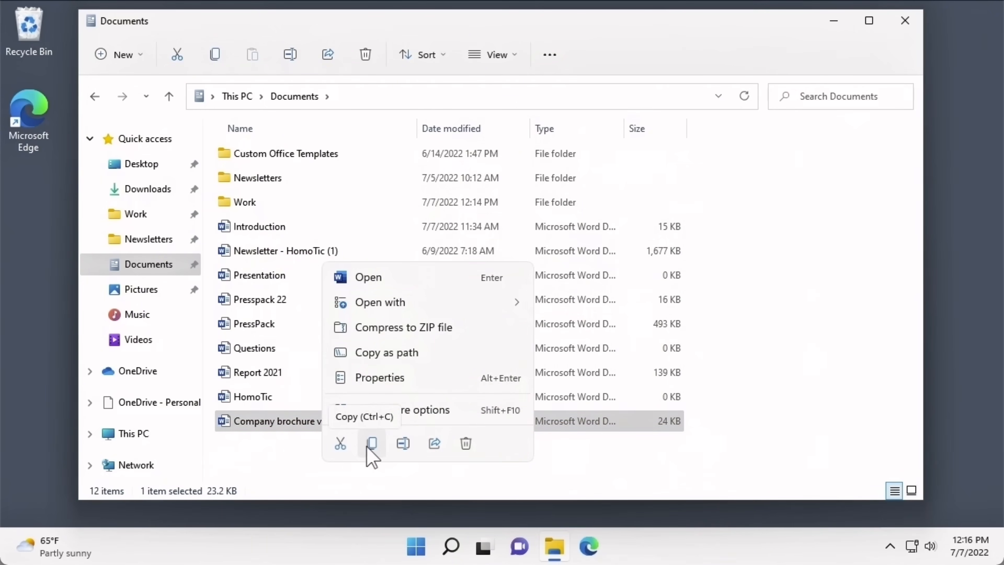
pyautogui.click(368, 447)
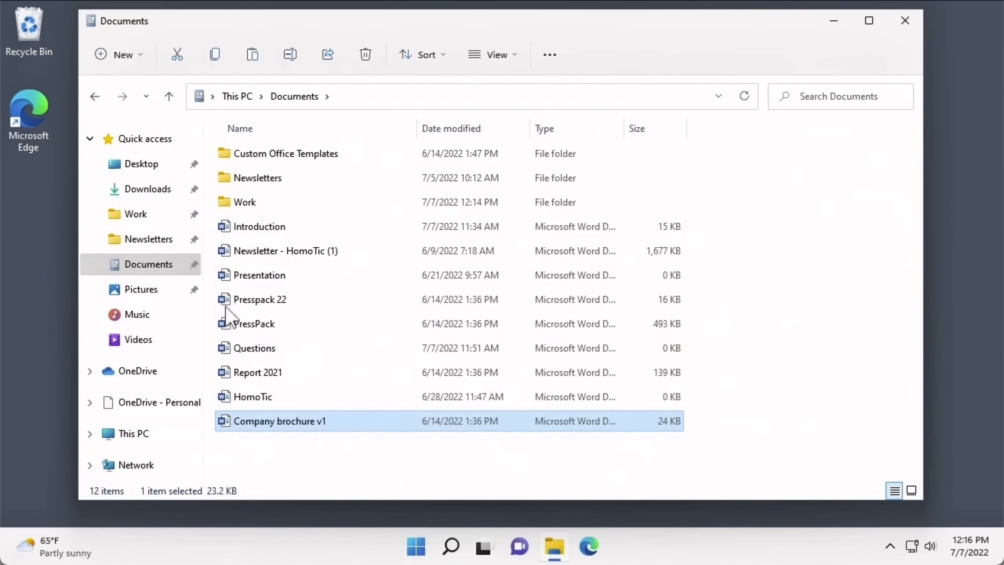
pyautogui.click(156, 182)
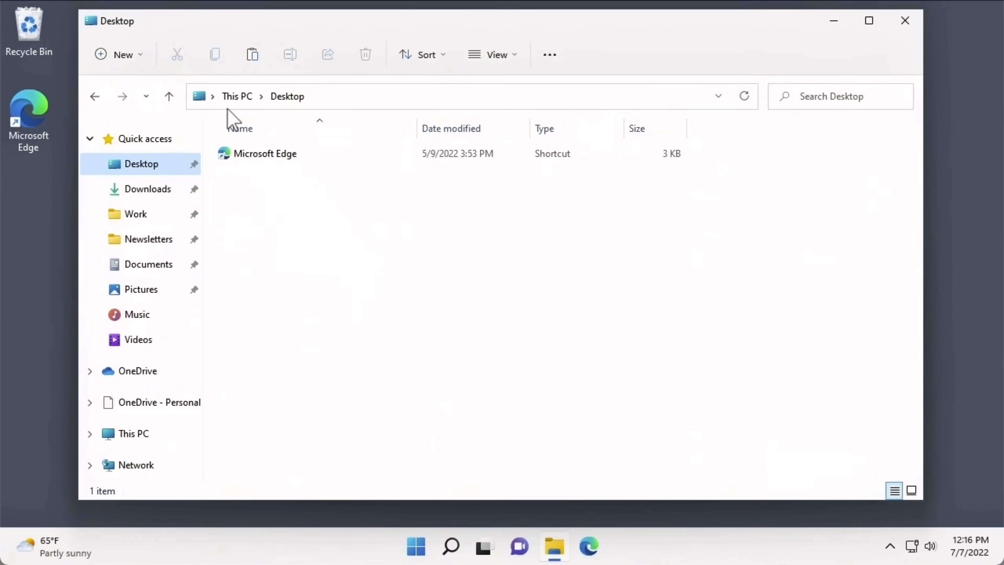
pyautogui.click(248, 58)
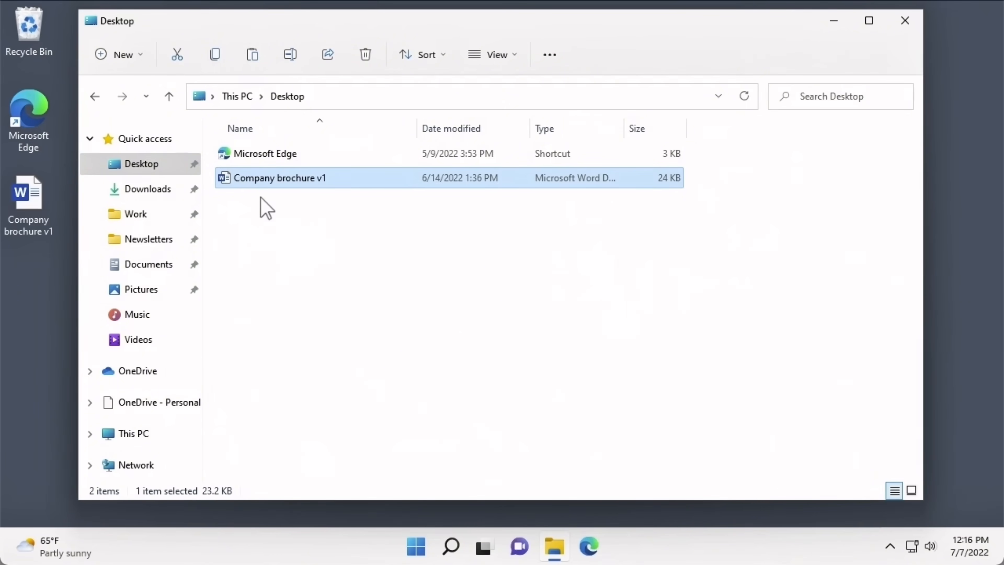
pyautogui.click(169, 273)
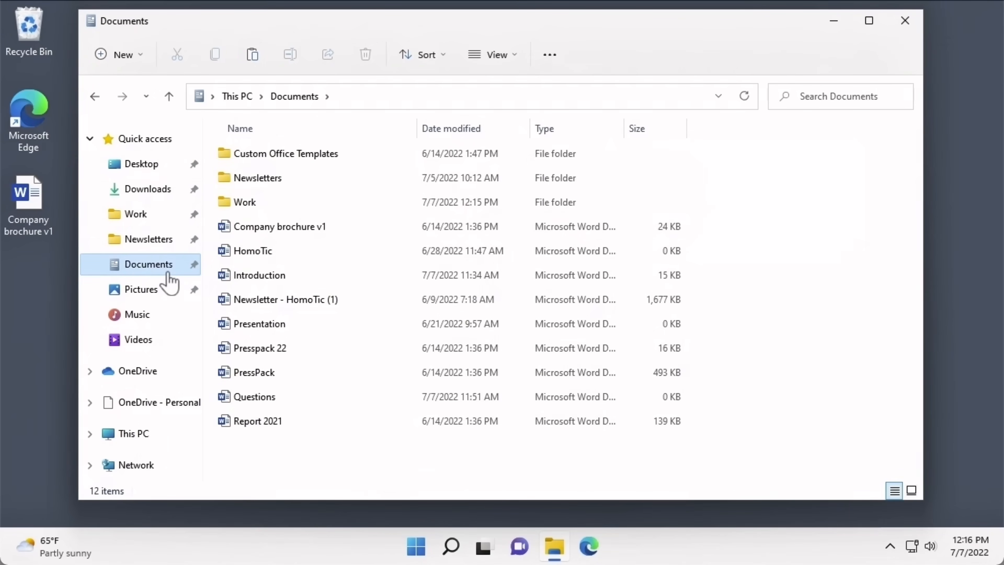
# - Open Work from Quick access in a new window and place it right of Documents
pyautogui.click(247, 233)
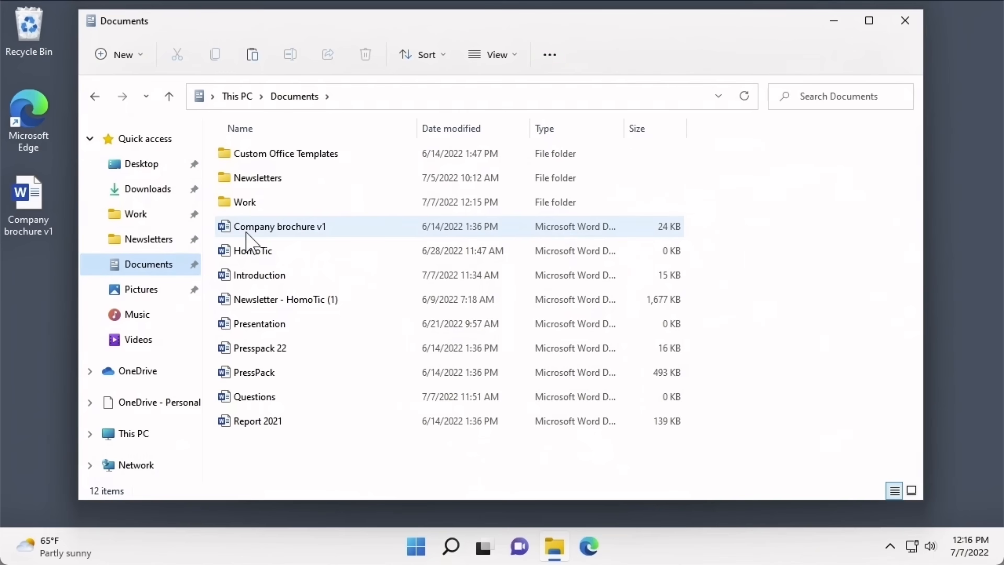
pyautogui.moveTo(246, 233)
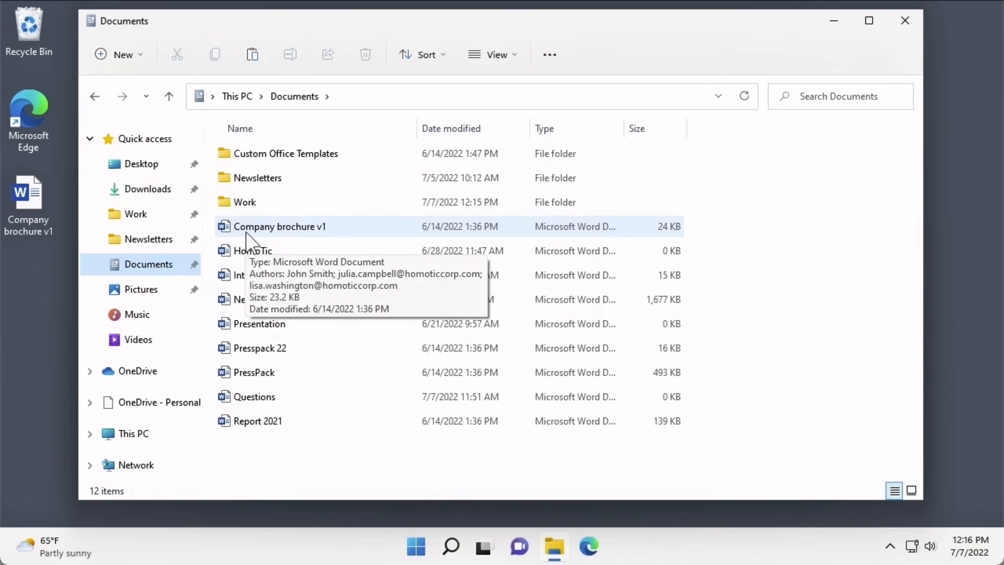
pyautogui.rightClick(158, 227)
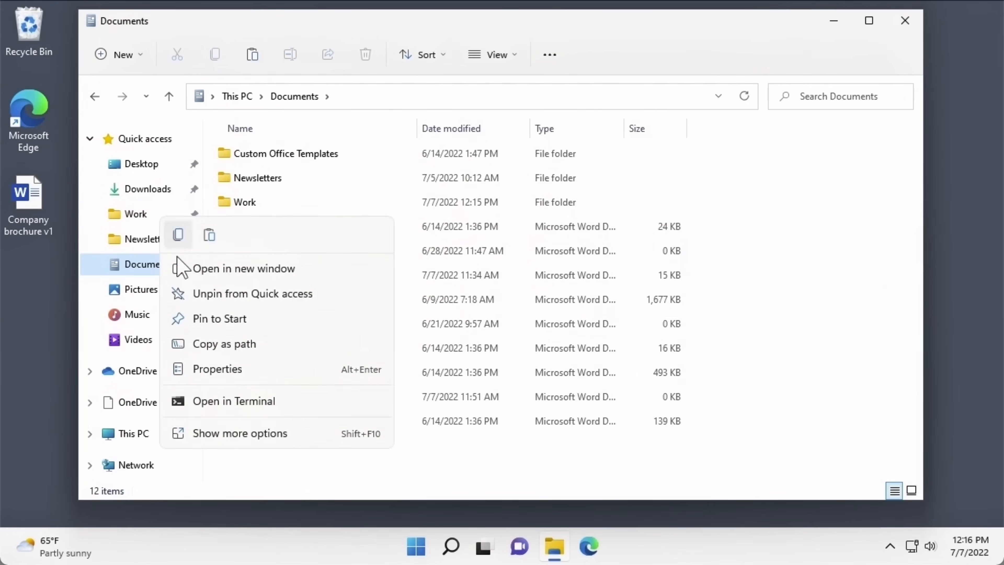
pyautogui.click(184, 270)
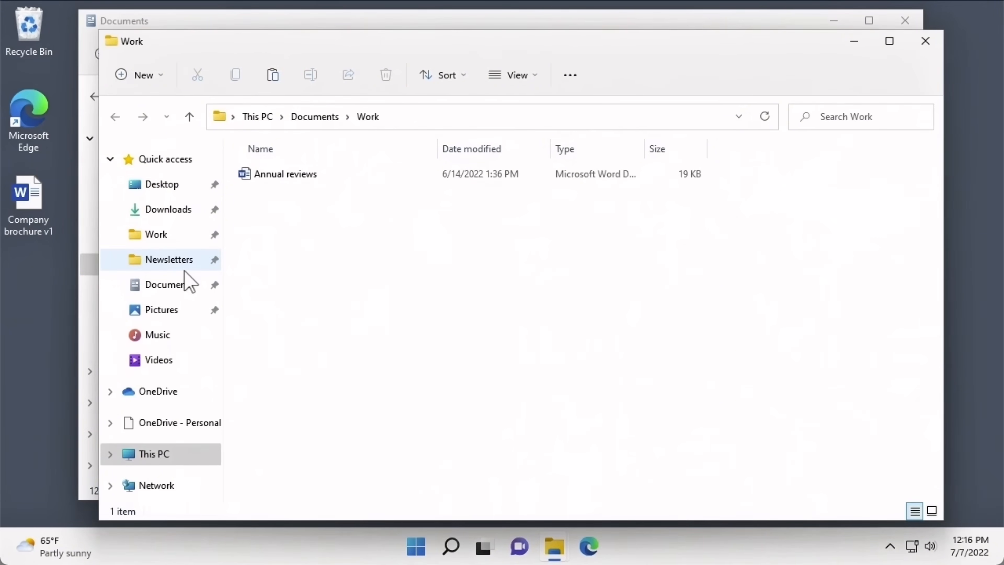
pyautogui.moveTo(101, 264); pyautogui.dragTo(416, 259)
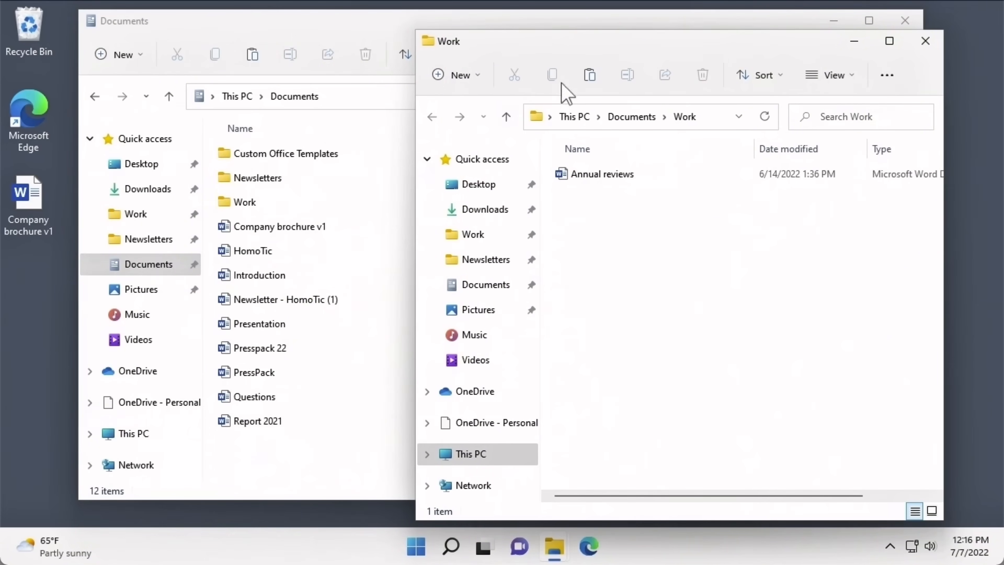
pyautogui.moveTo(586, 47); pyautogui.dragTo(629, 32)
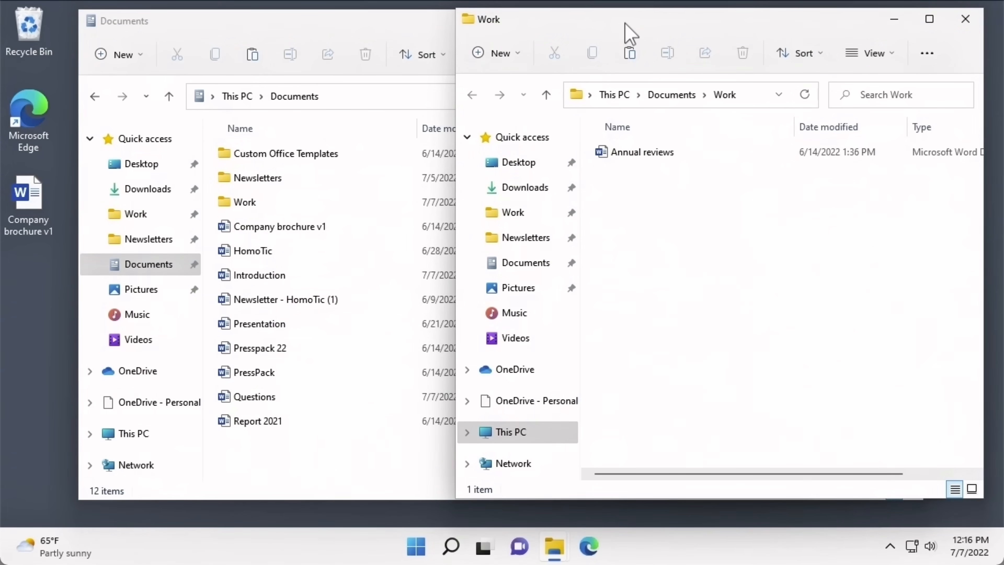
# - Move HomoTic, Introduction and Newsletter - HomoTic (1) from Documents into the Work window
pyautogui.click(281, 254)
pyautogui.moveTo(282, 253); pyautogui.dragTo(946, 207)
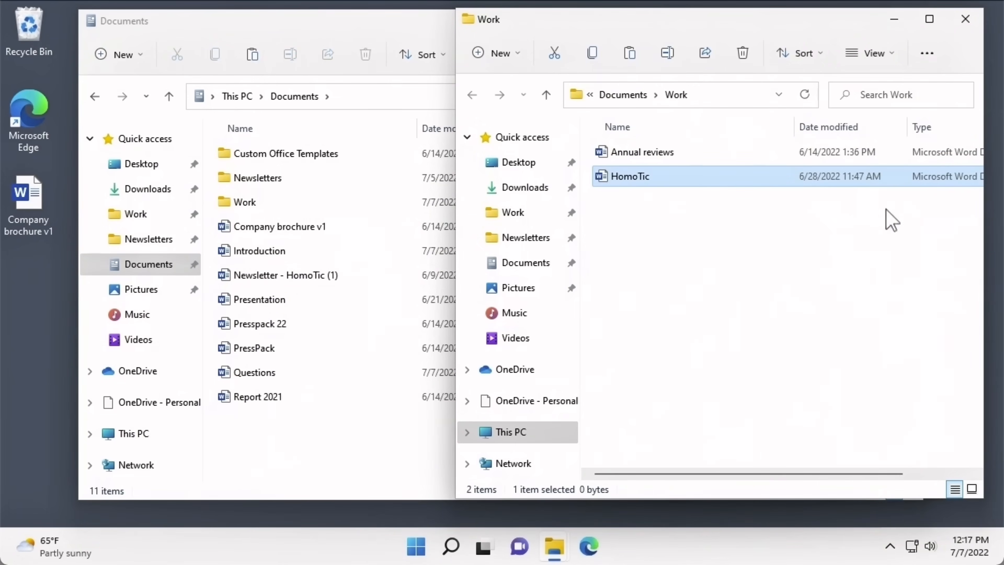
pyautogui.click(303, 257)
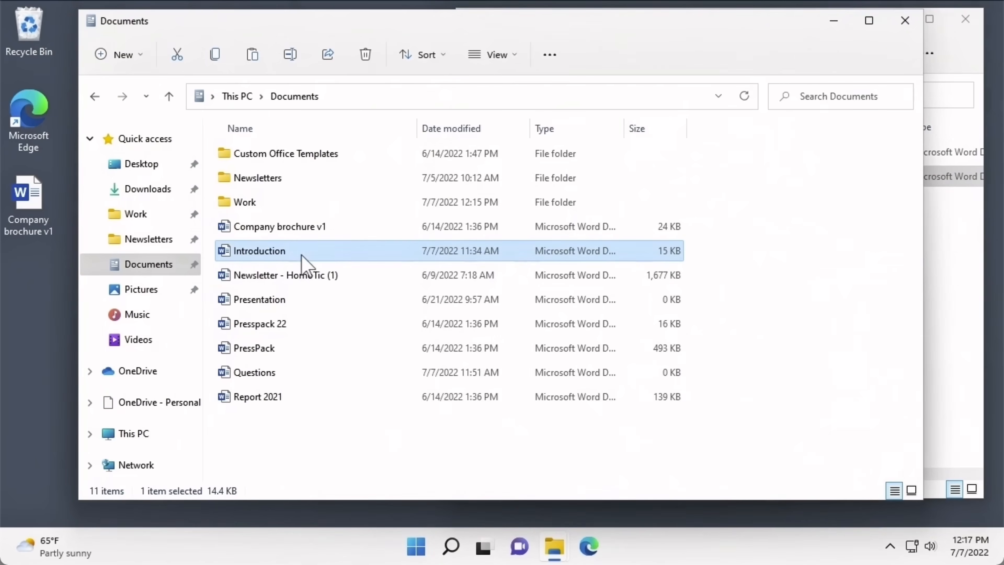
pyautogui.keyDown('ctrl'); pyautogui.click(304, 276); pyautogui.keyUp('ctrl')
pyautogui.rightClick(304, 276)
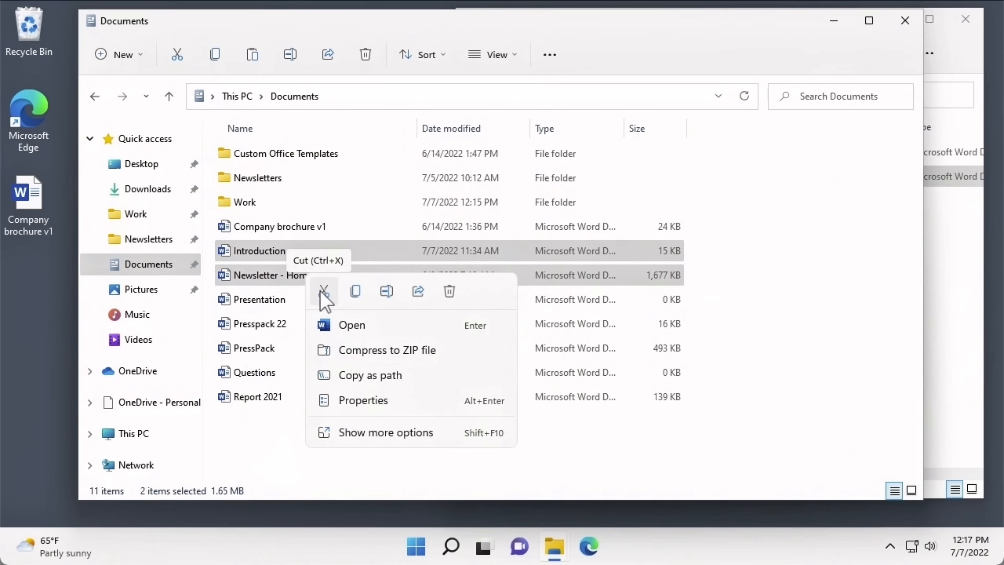
pyautogui.click(323, 292)
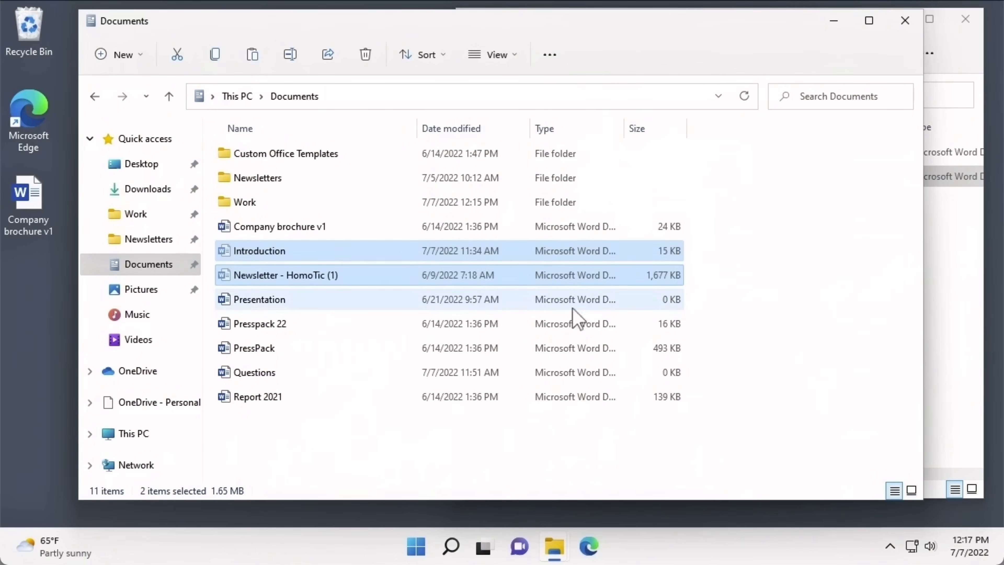
pyautogui.click(940, 279)
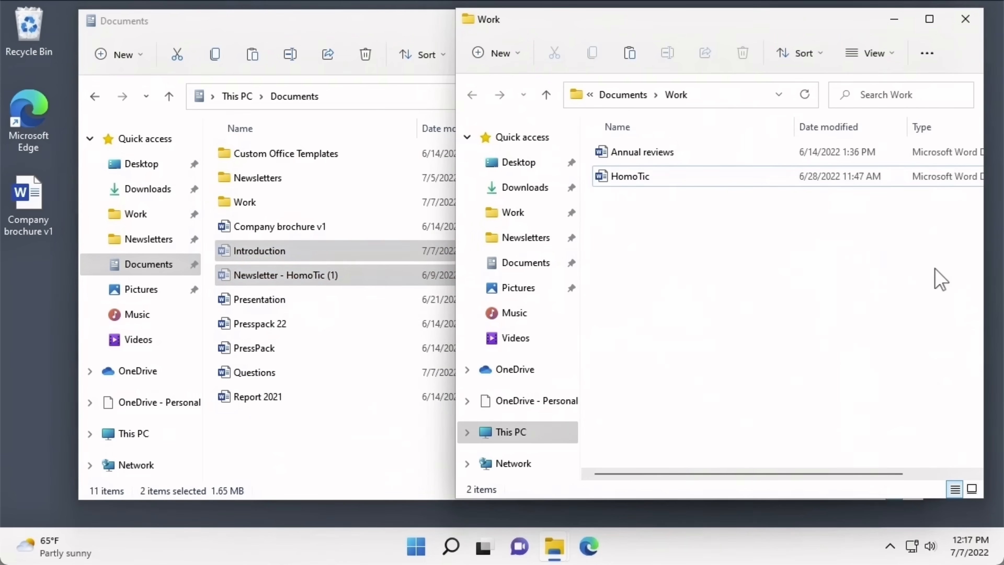
pyautogui.rightClick(940, 278)
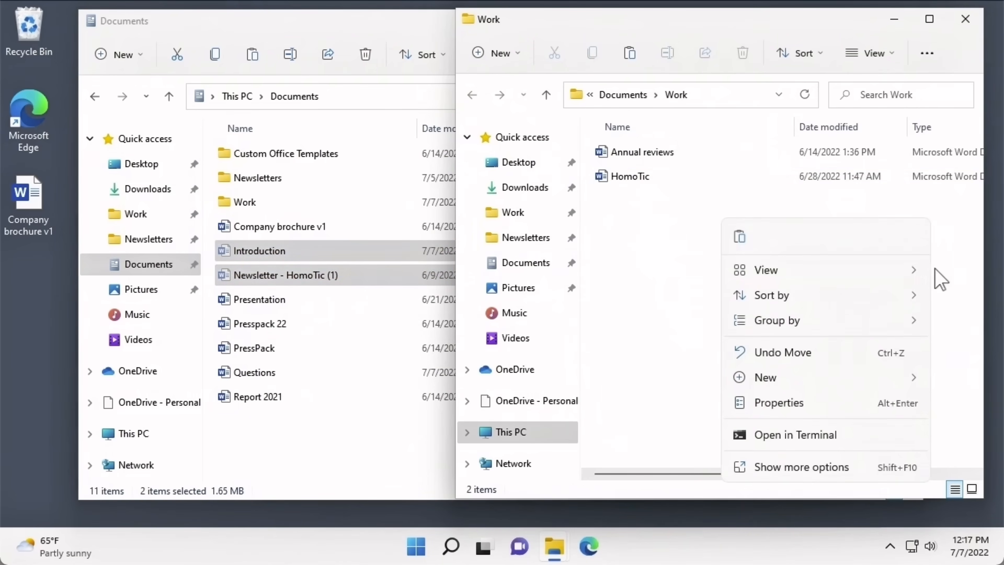
pyautogui.click(739, 237)
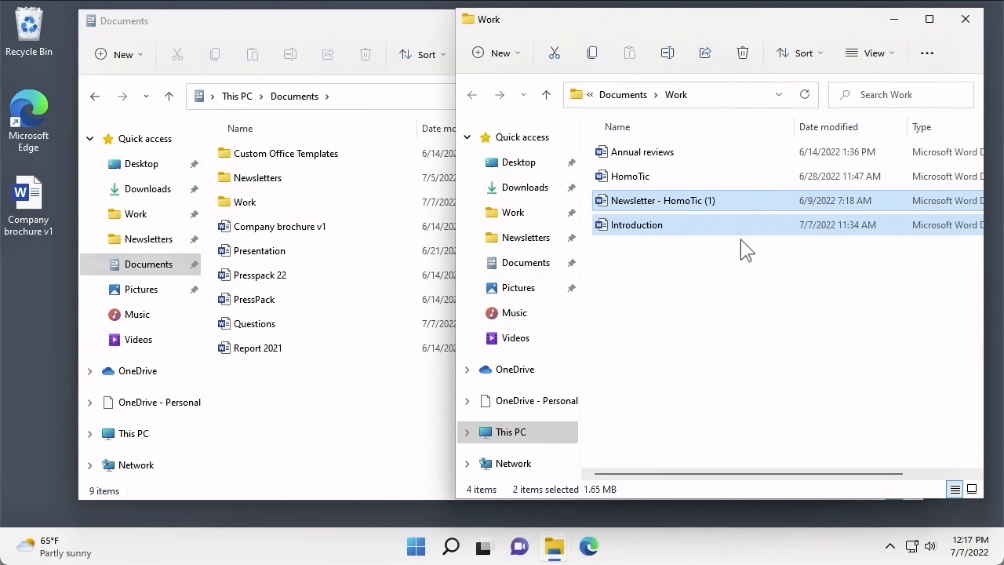
# - Drag Introduction from Work back into Documents
pyautogui.click(662, 229)
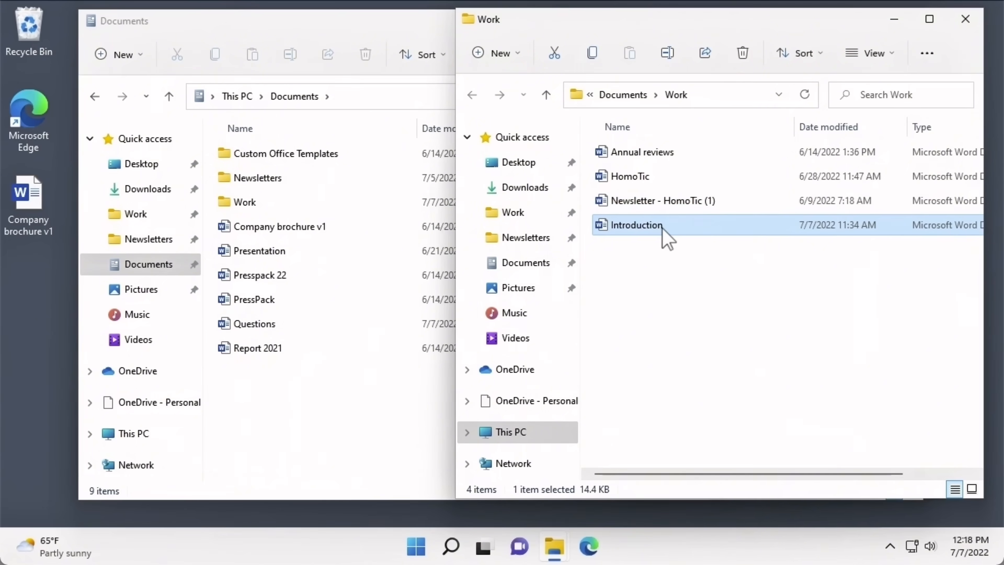
pyautogui.moveTo(663, 229); pyautogui.dragTo(547, 267)
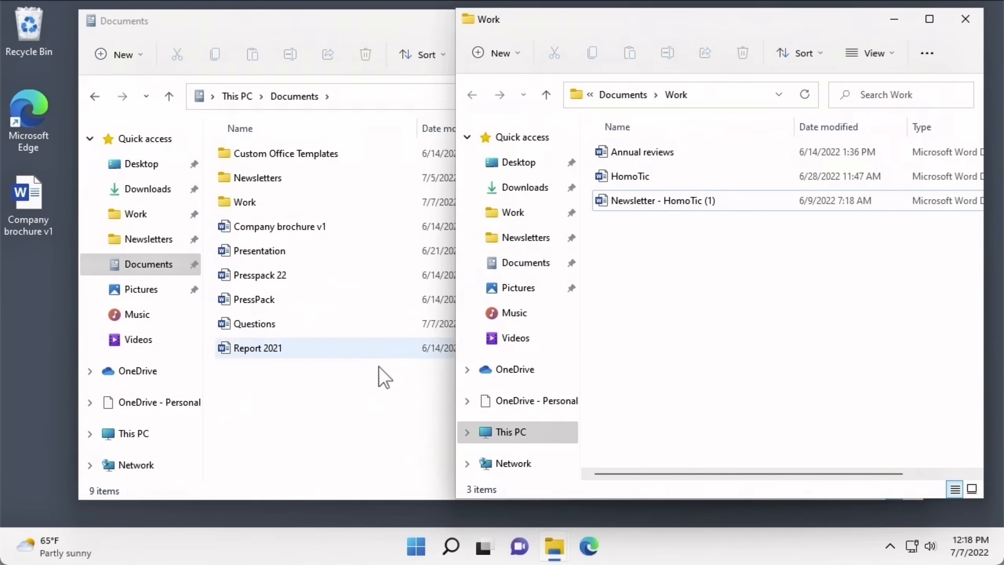
pyautogui.click(378, 379)
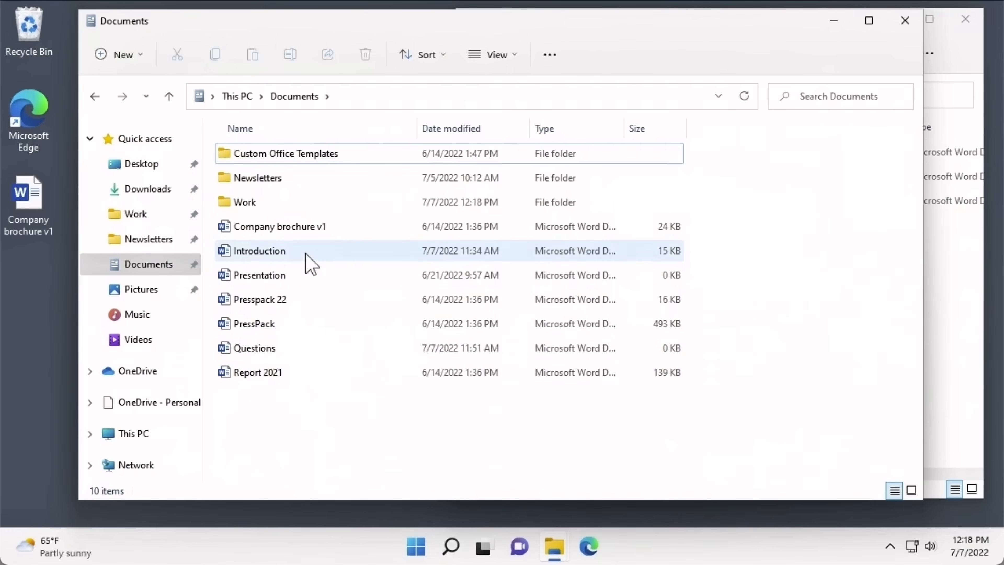
pyautogui.moveTo(312, 264)
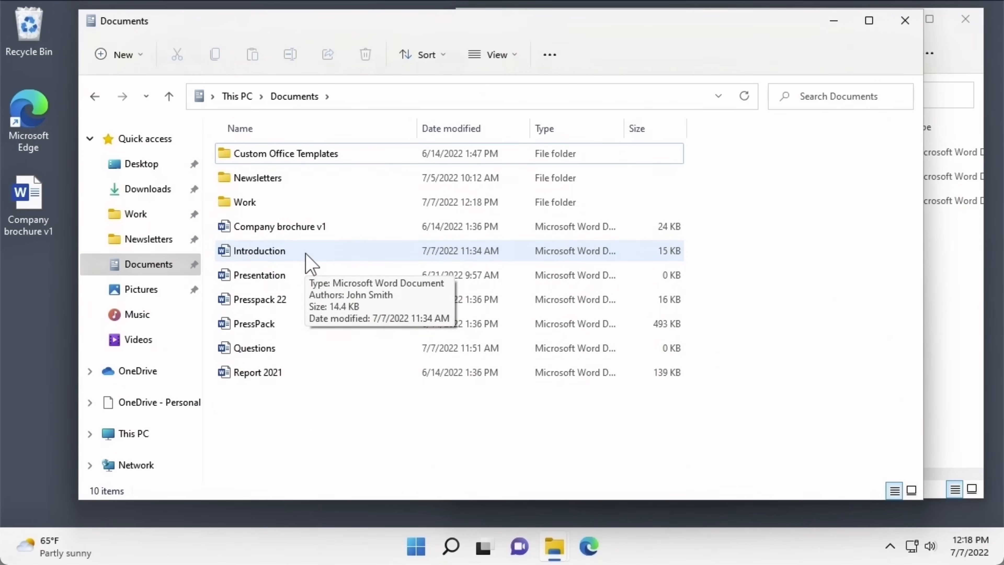